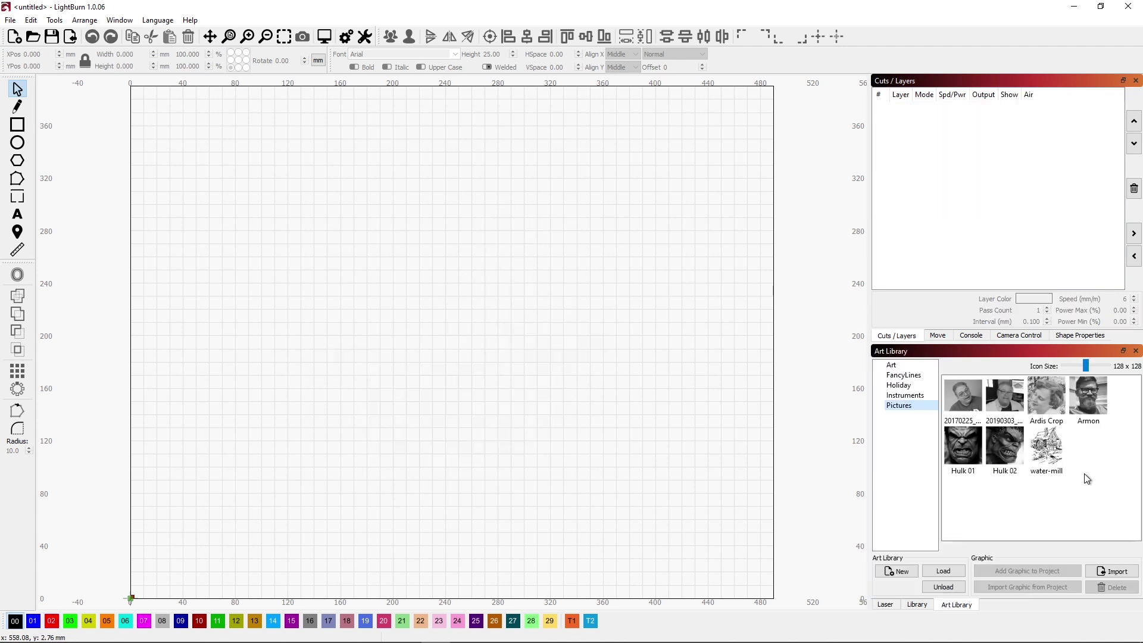
- Add the water-mill picture from the Art Library to the canvas on layer 00
{"action": "left_click_drag", "start_coordinate": [1046, 448], "coordinate": [248, 391]}
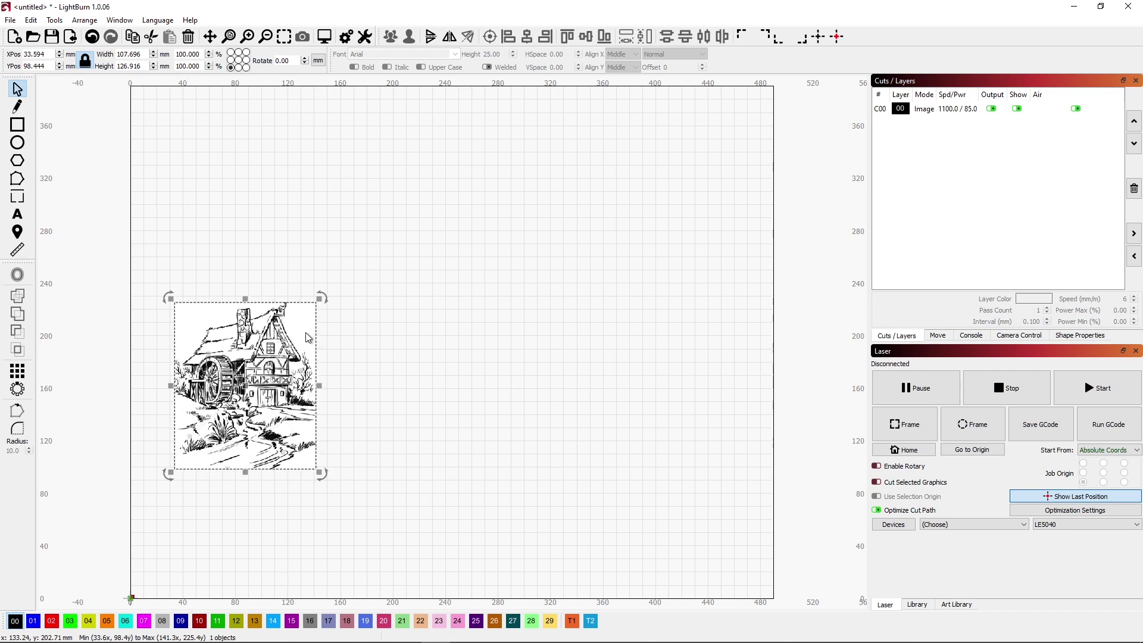
- Trace the water-mill image into vectors and move the original bitmap off the trace
{"action": "right_click", "coordinate": [309, 336]}
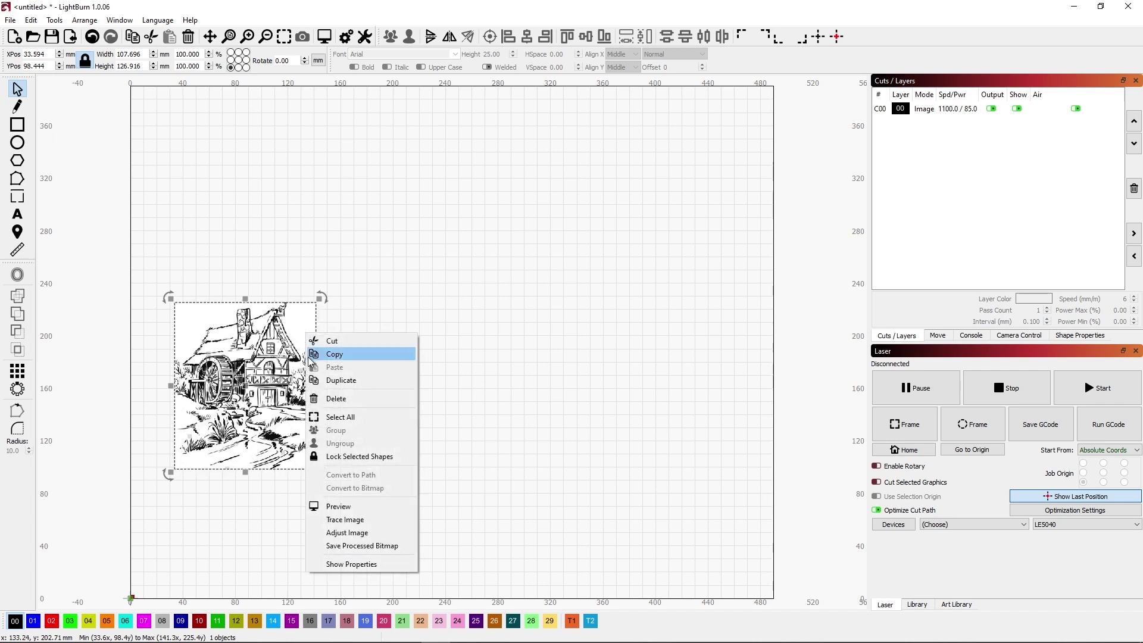
{"action": "left_click", "coordinate": [355, 521]}
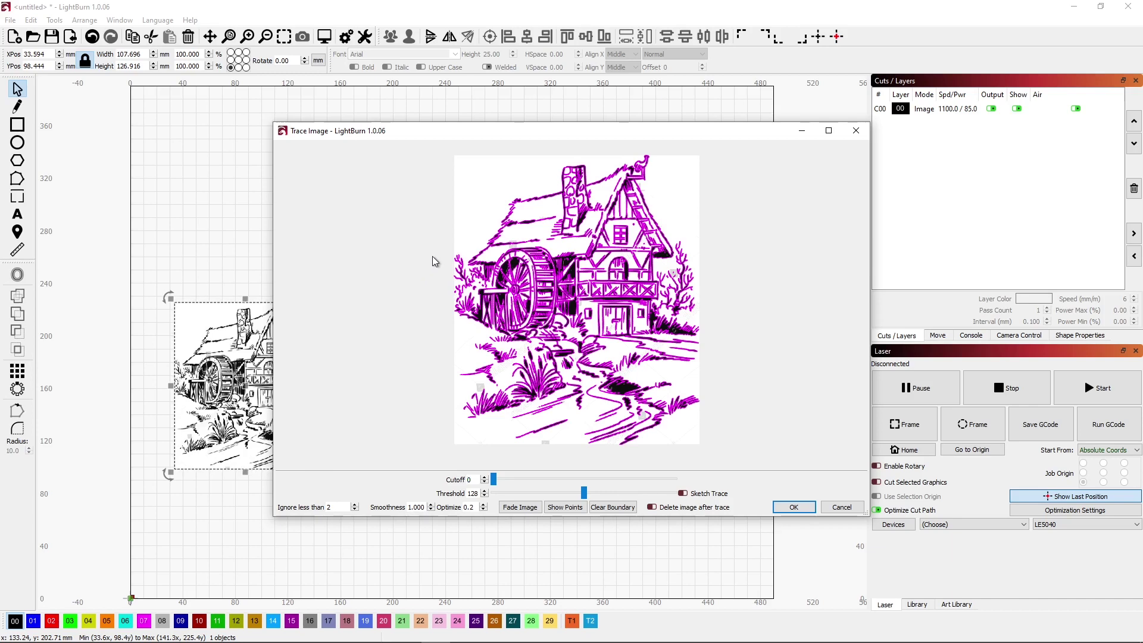
{"action": "left_click", "coordinate": [797, 507]}
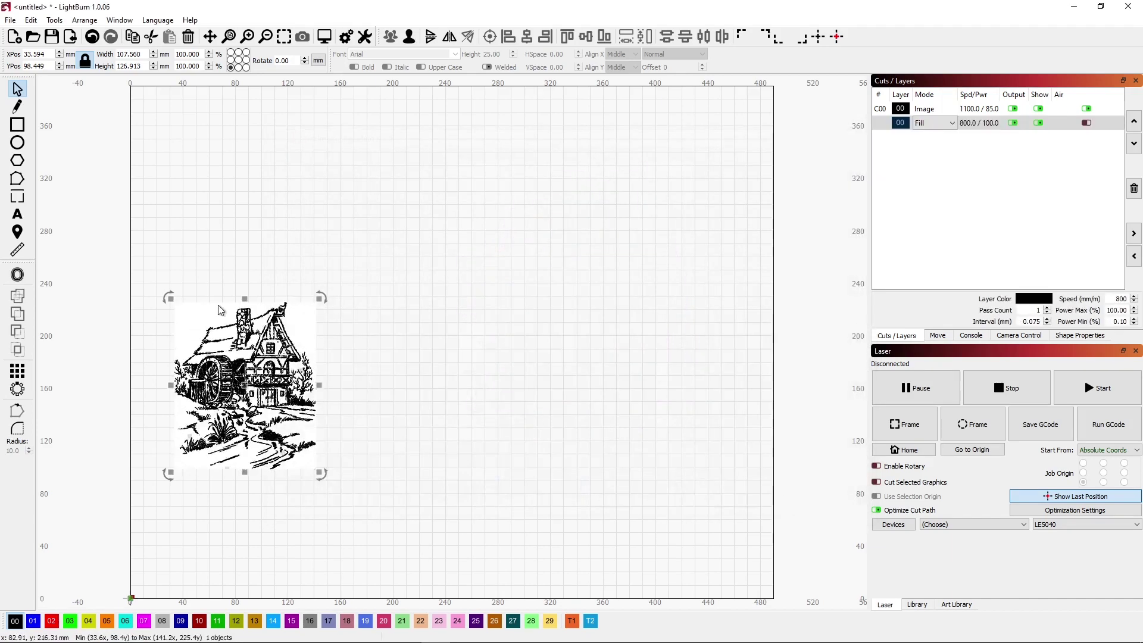
{"action": "left_click_drag", "start_coordinate": [291, 332], "coordinate": [520, 330]}
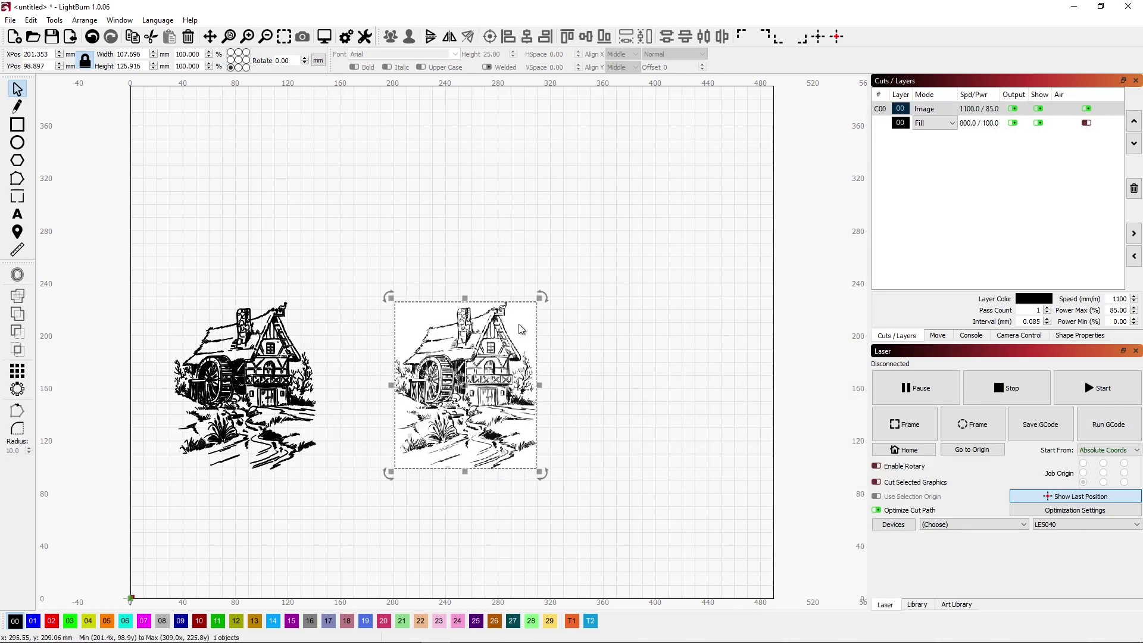
- Delete the bitmap, move the trace to the origin corner, and scale it to 600 mm tall
{"action": "key", "text": "Delete"}
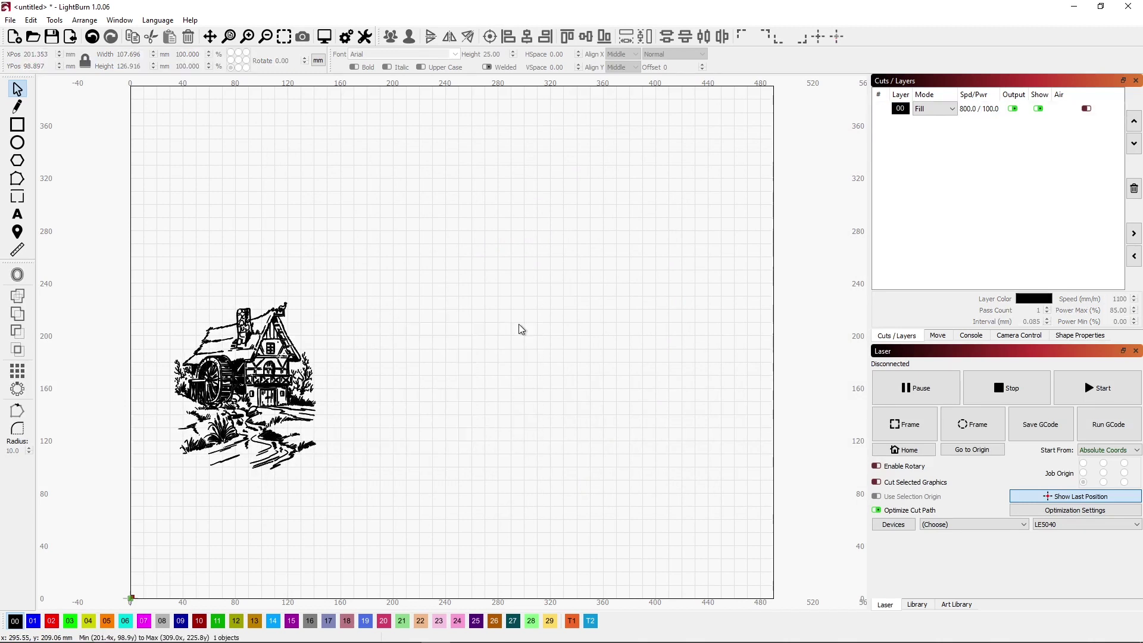
{"action": "left_click_drag", "start_coordinate": [334, 344], "coordinate": [248, 288]}
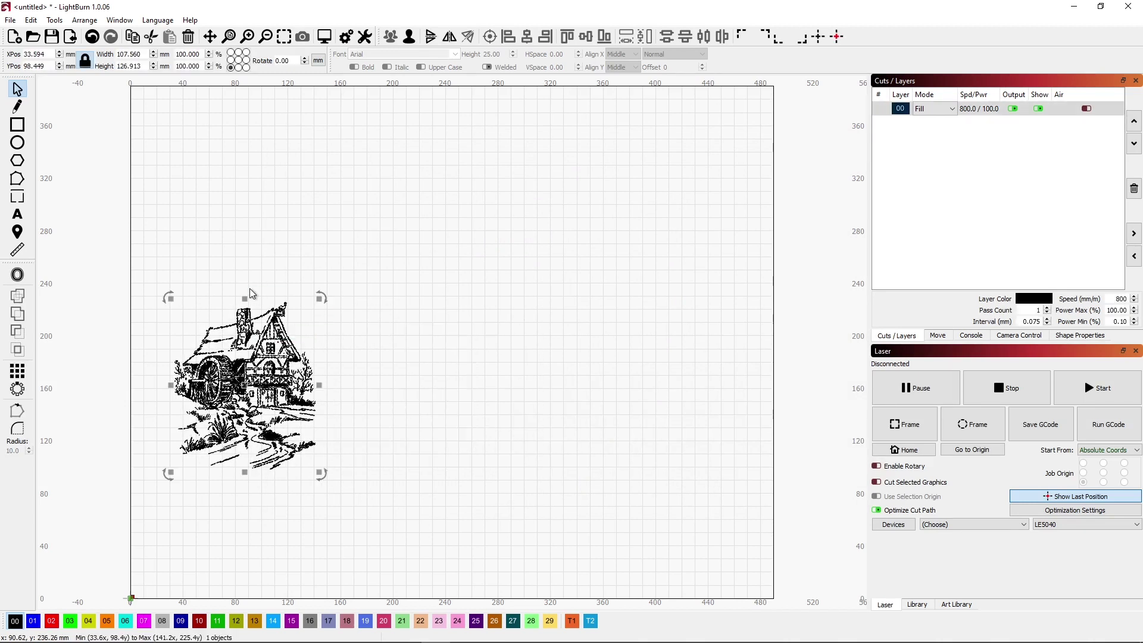
{"action": "left_click", "coordinate": [774, 37]}
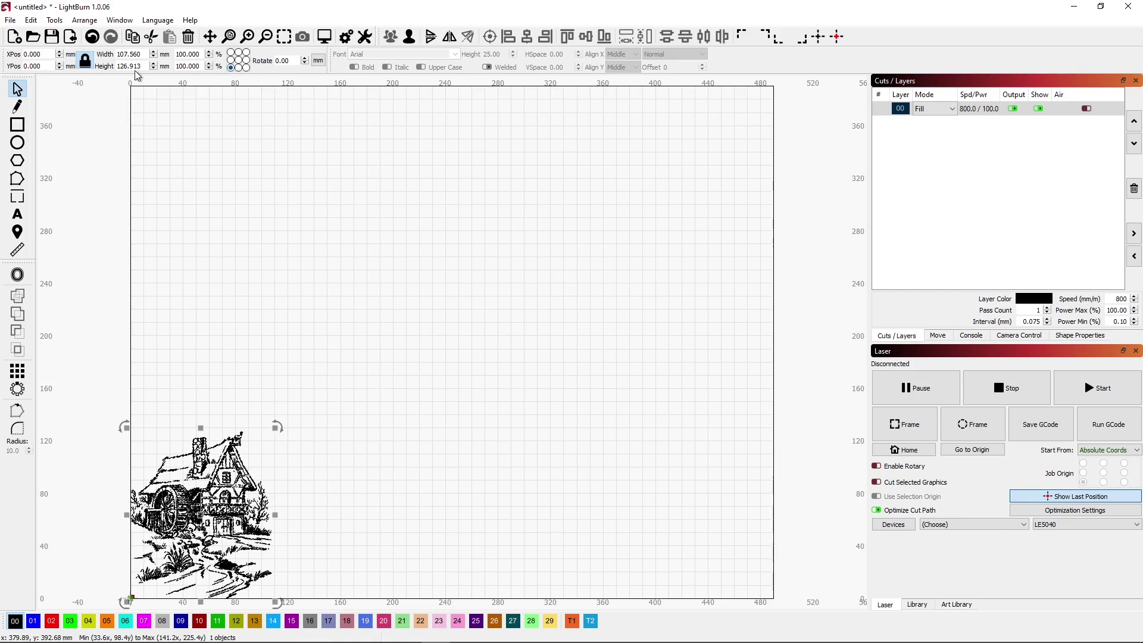
{"action": "double_click", "coordinate": [111, 64]}
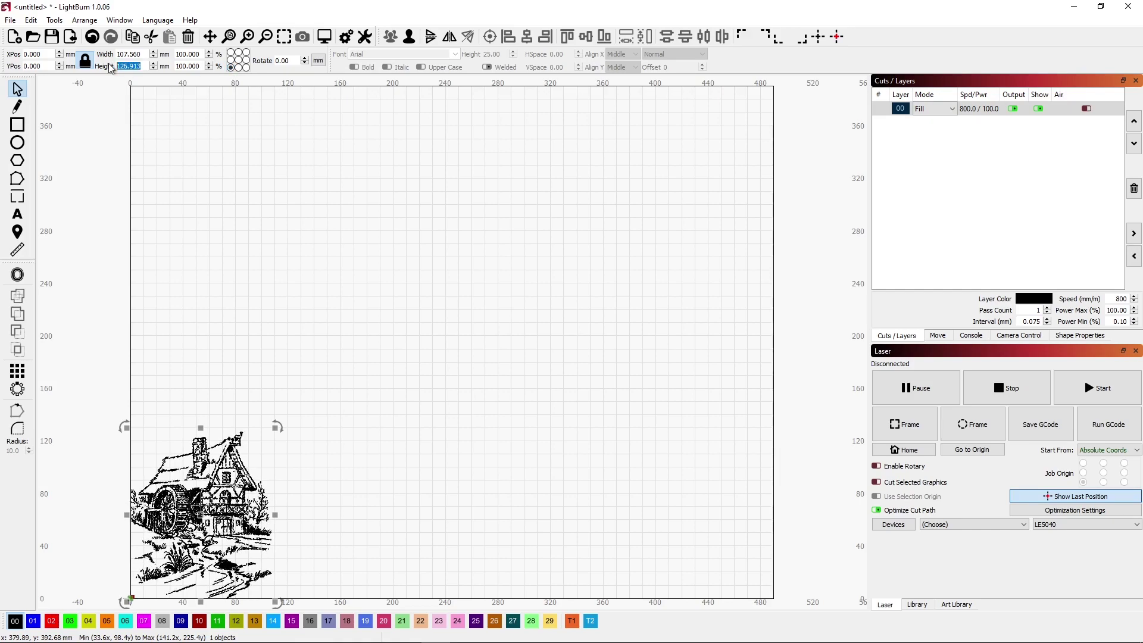
{"action": "type", "text": "600"}
{"action": "key", "text": "Return"}
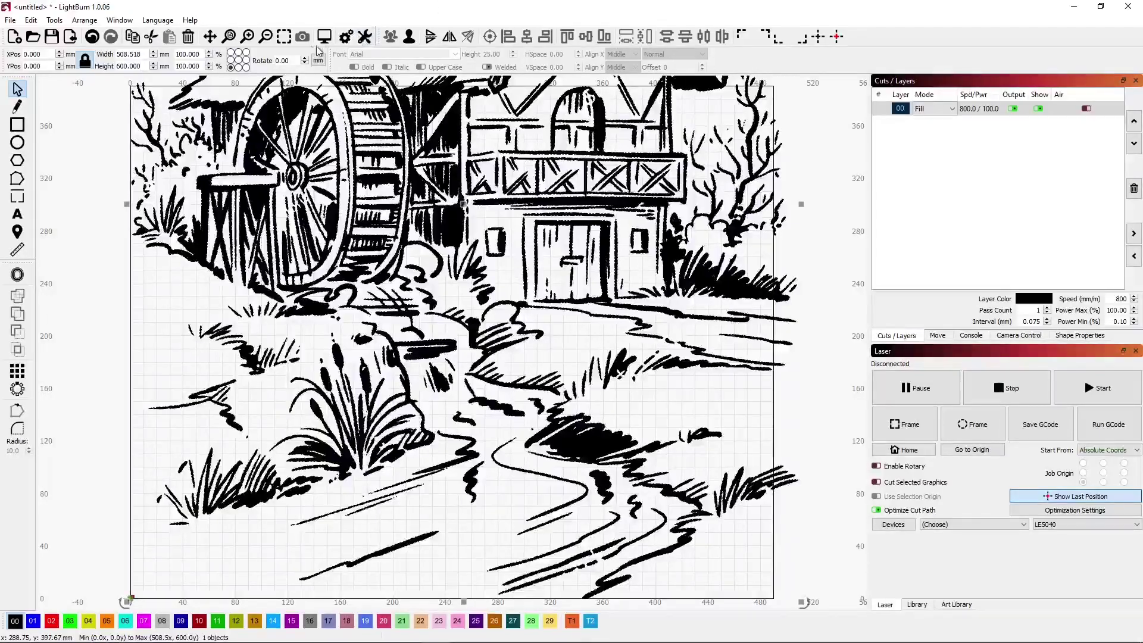
{"action": "left_click", "coordinate": [284, 37]}
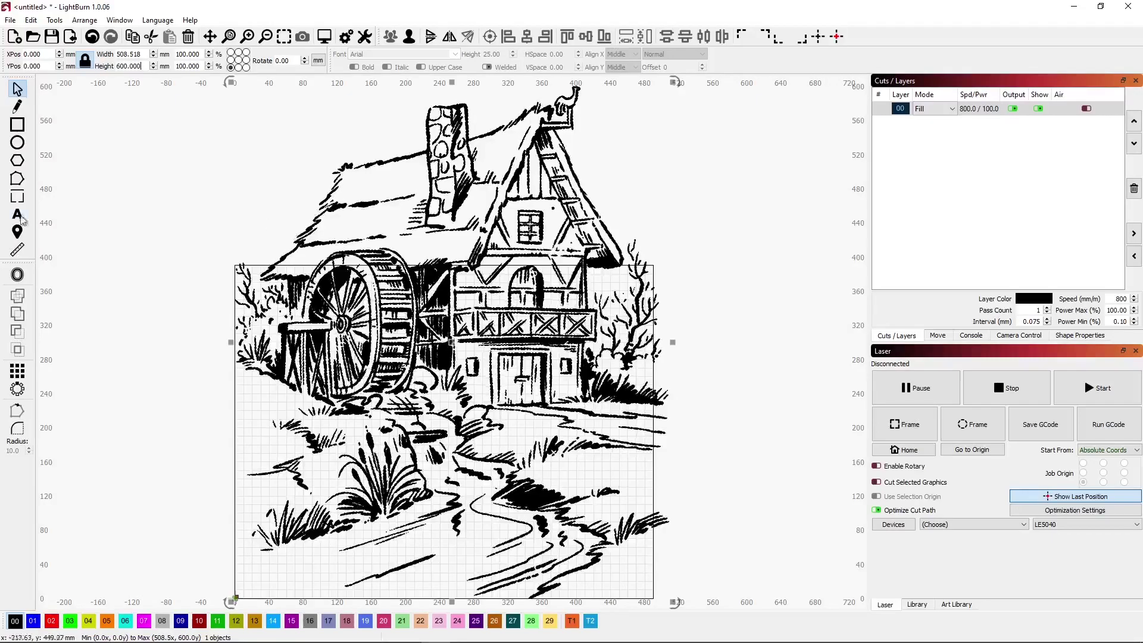
{"action": "left_click", "coordinate": [18, 125]}
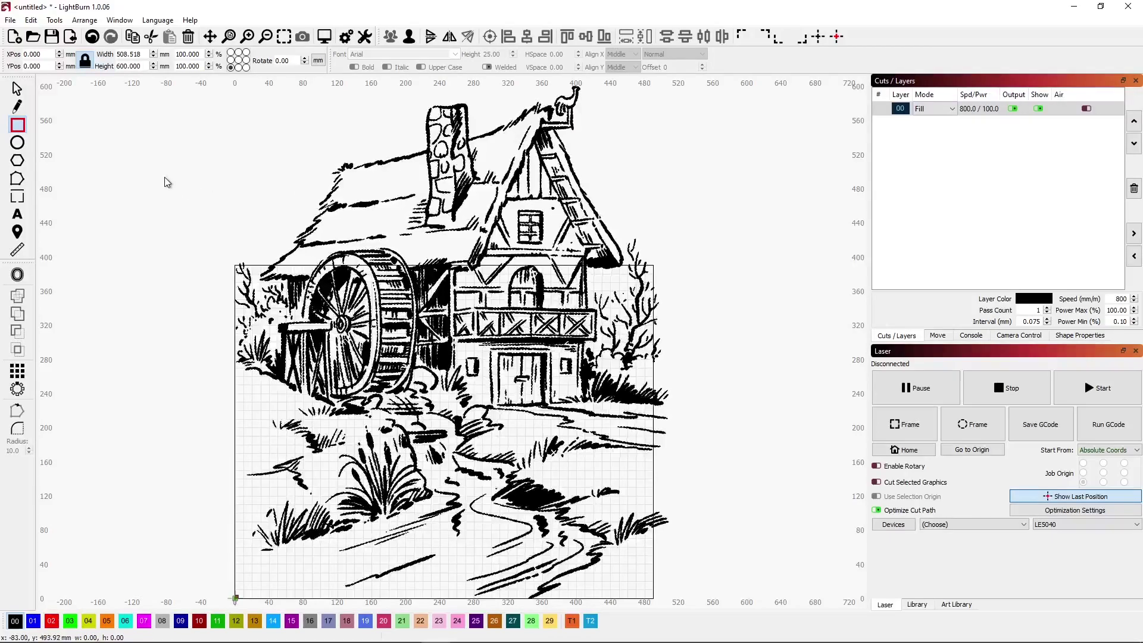
- Draw a 109 × 109 mm square on the T1 tool layer at the origin corner
{"action": "left_click_drag", "start_coordinate": [165, 178], "coordinate": [253, 265]}
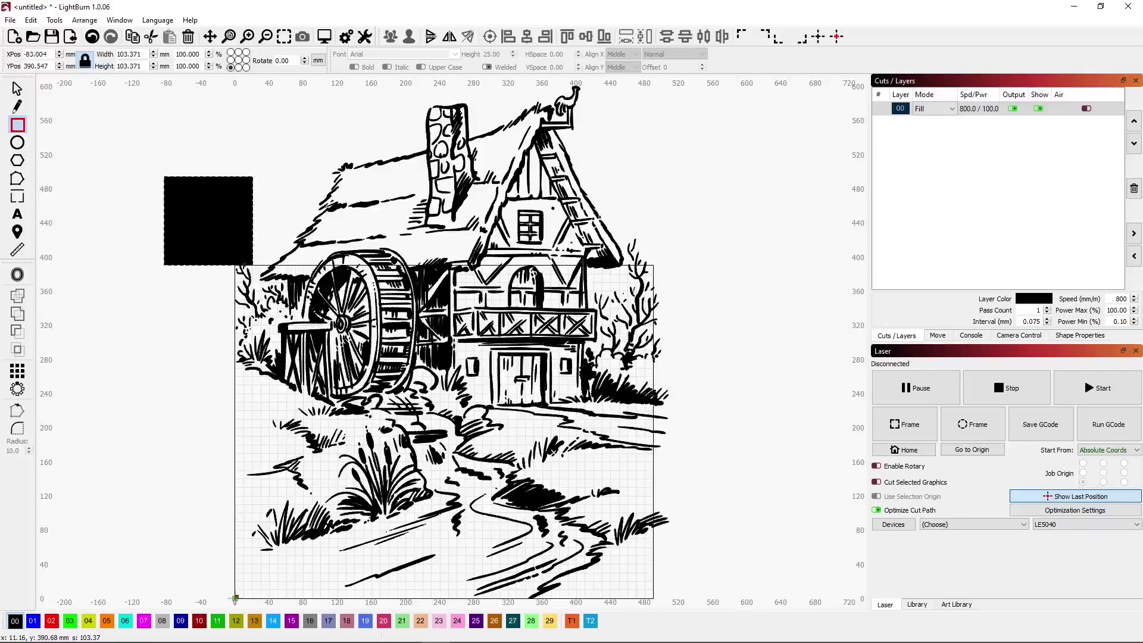
{"action": "left_click", "coordinate": [572, 621]}
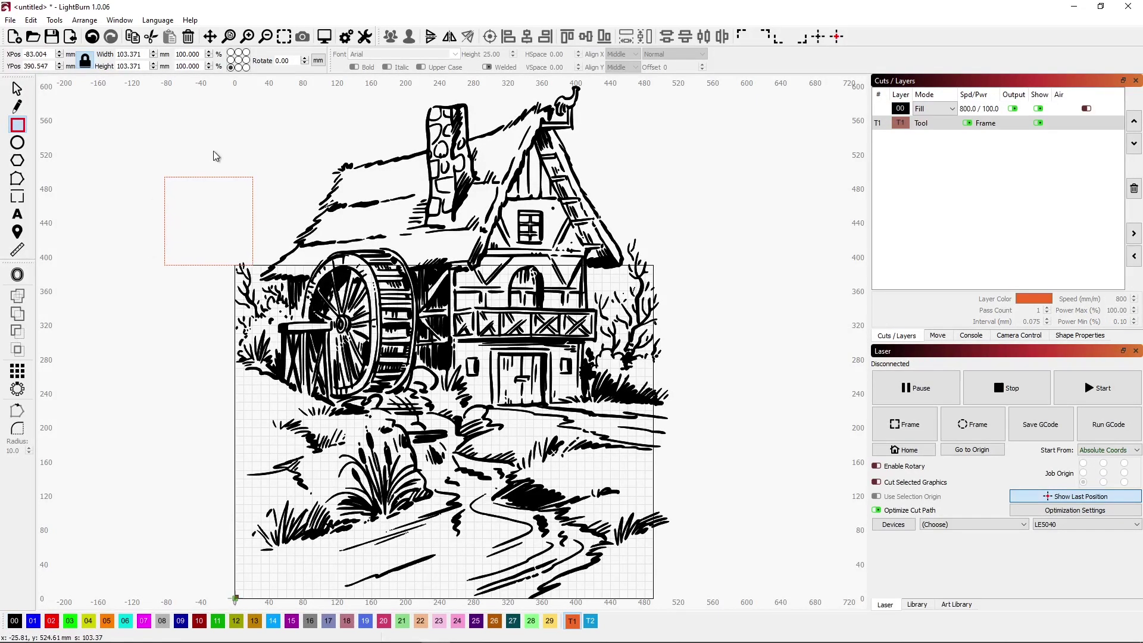
{"action": "double_click", "coordinate": [146, 66]}
{"action": "type", "text": "109"}
{"action": "key", "text": "Return"}
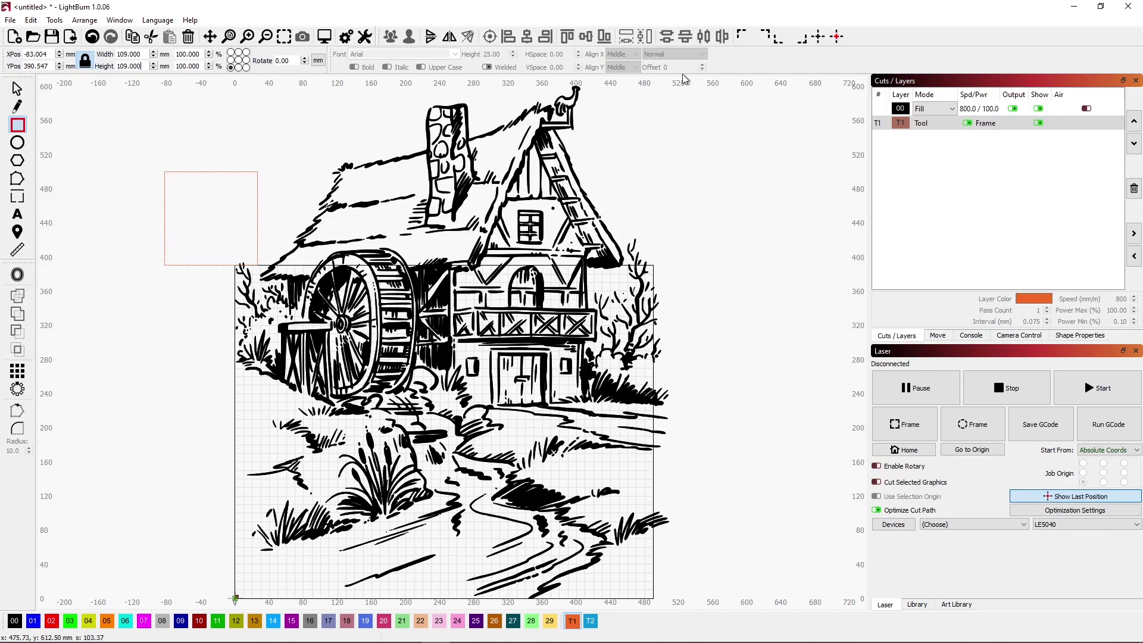
{"action": "left_click", "coordinate": [777, 43]}
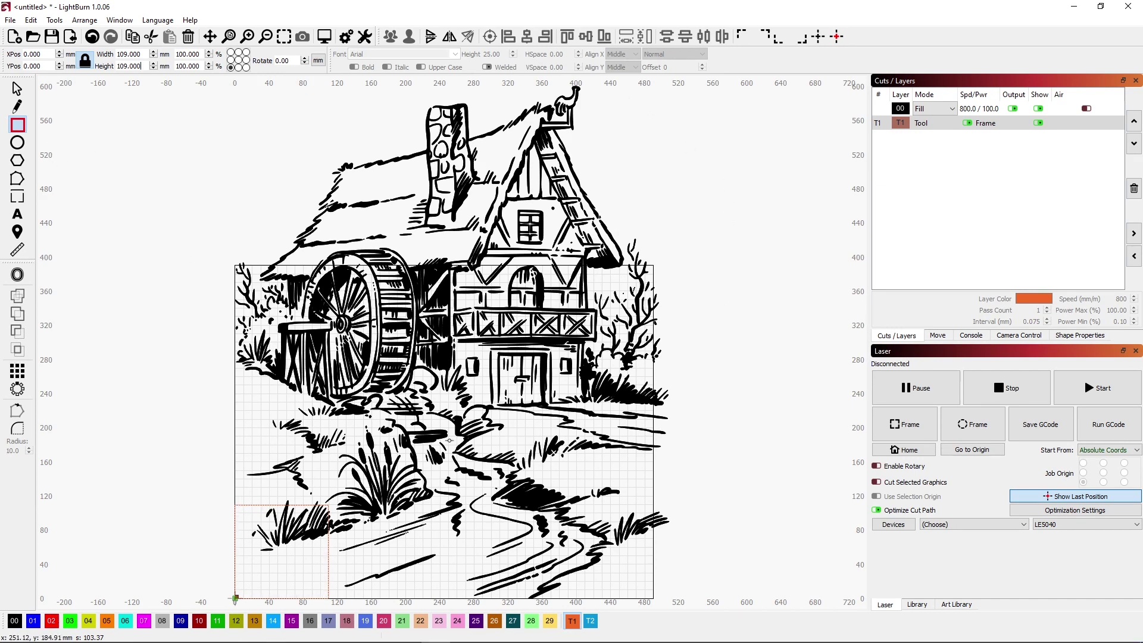
- Undo the stray small rectangle and select the large mill image
{"action": "left_click_drag", "start_coordinate": [602, 464], "coordinate": [578, 443]}
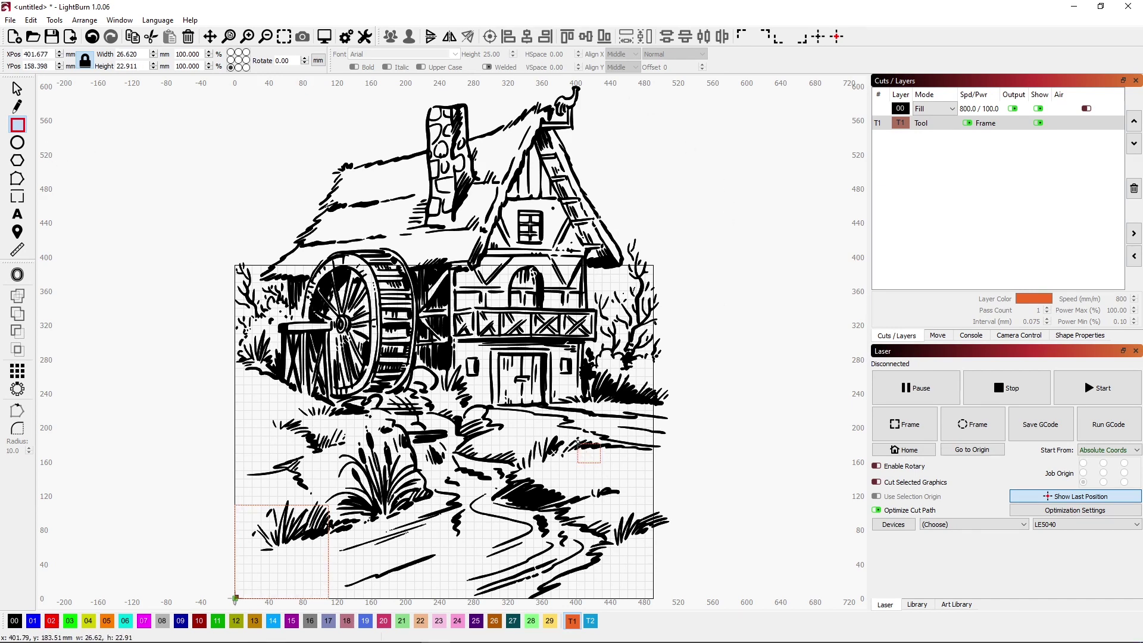
{"action": "key", "text": "ctrl+z"}
{"action": "key", "text": "Escape"}
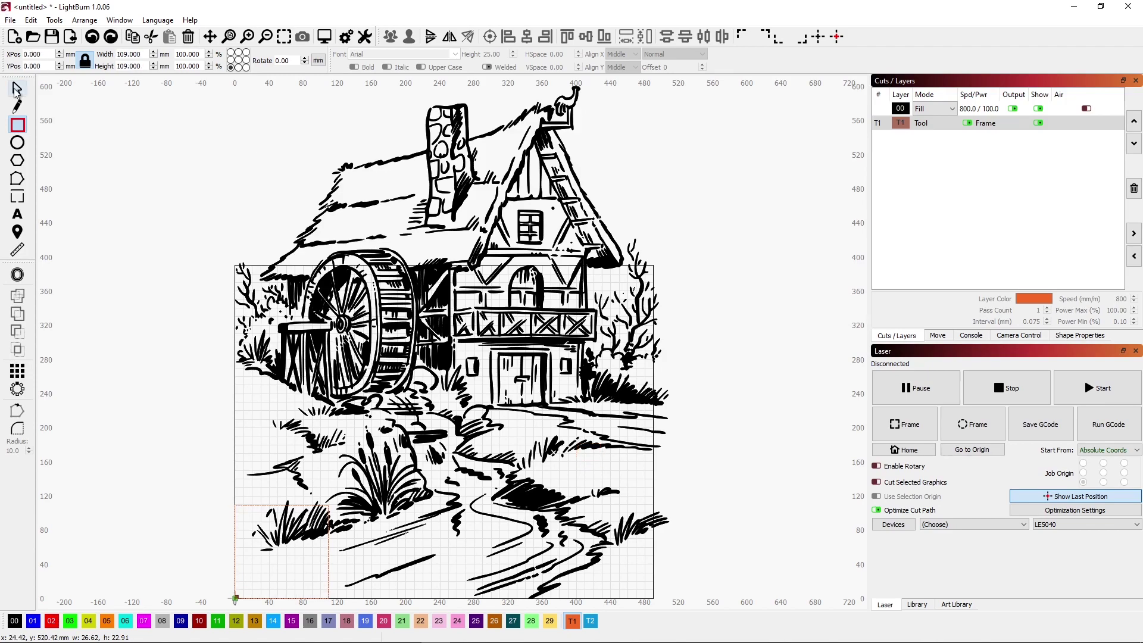
{"action": "left_click", "coordinate": [574, 339]}
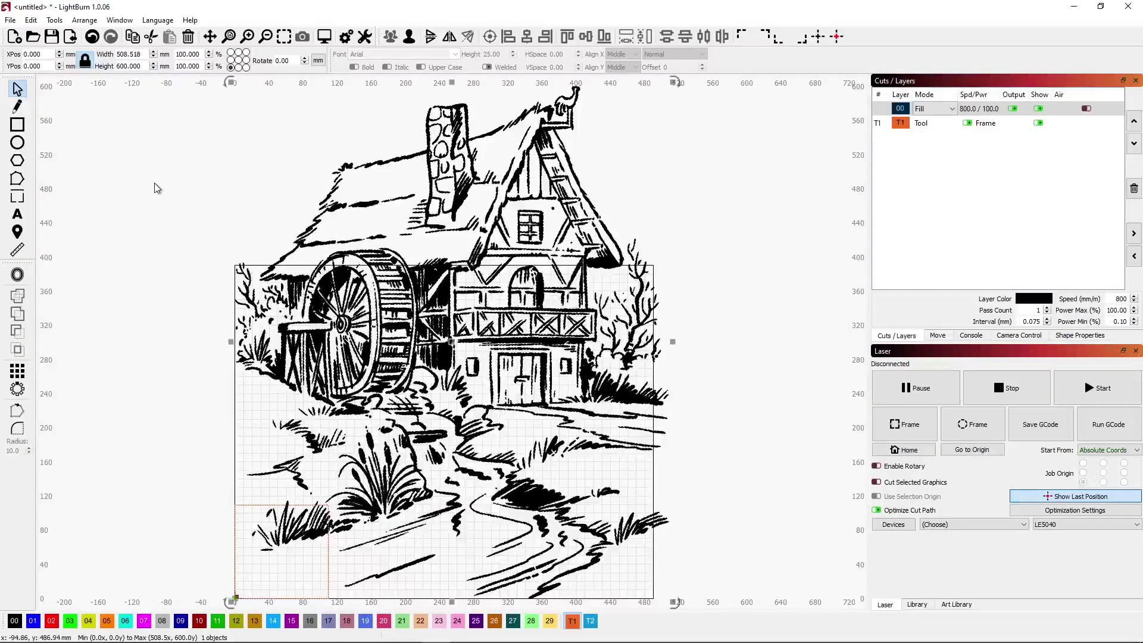
{"action": "key", "text": "XF86Calculator"}
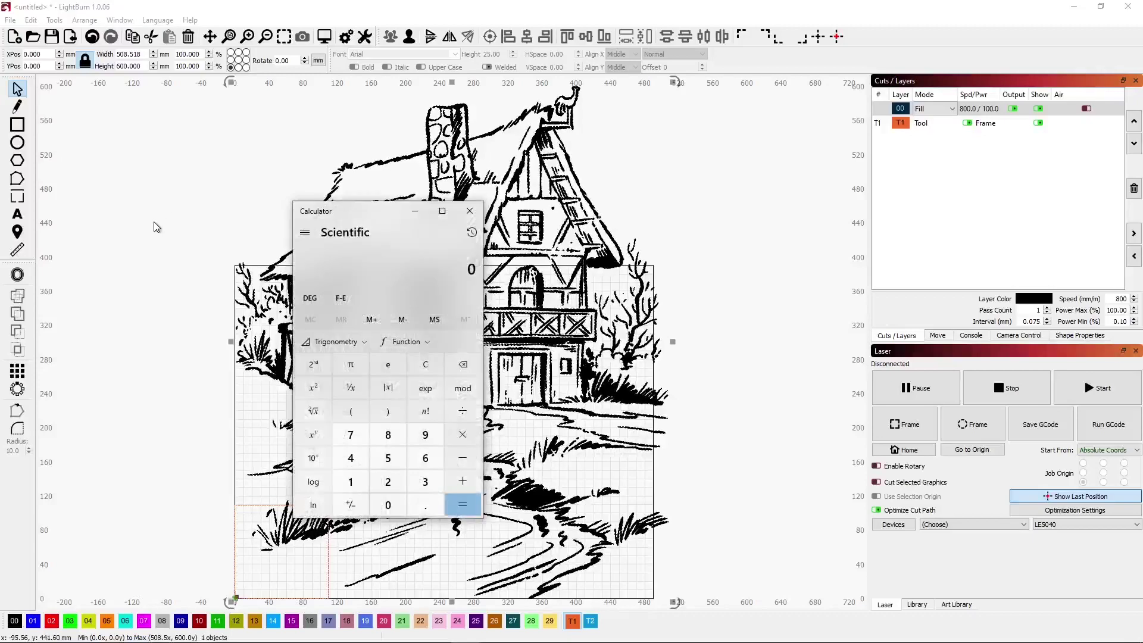
{"action": "type", "text": "600/"}
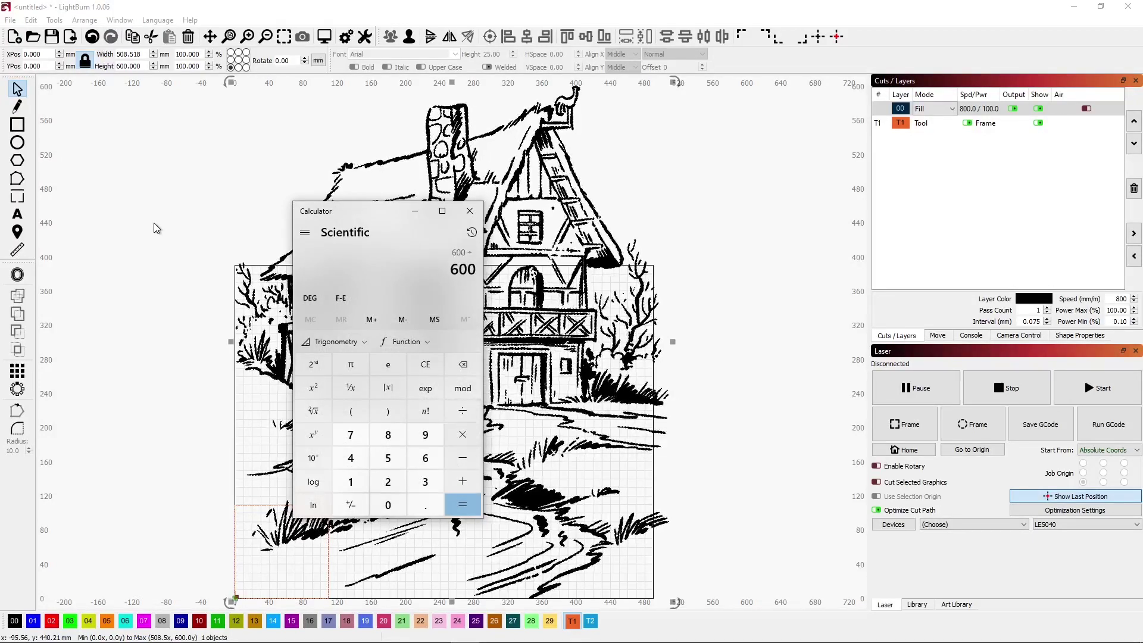
{"action": "type", "text": "109"}
{"action": "key", "text": "Return"}
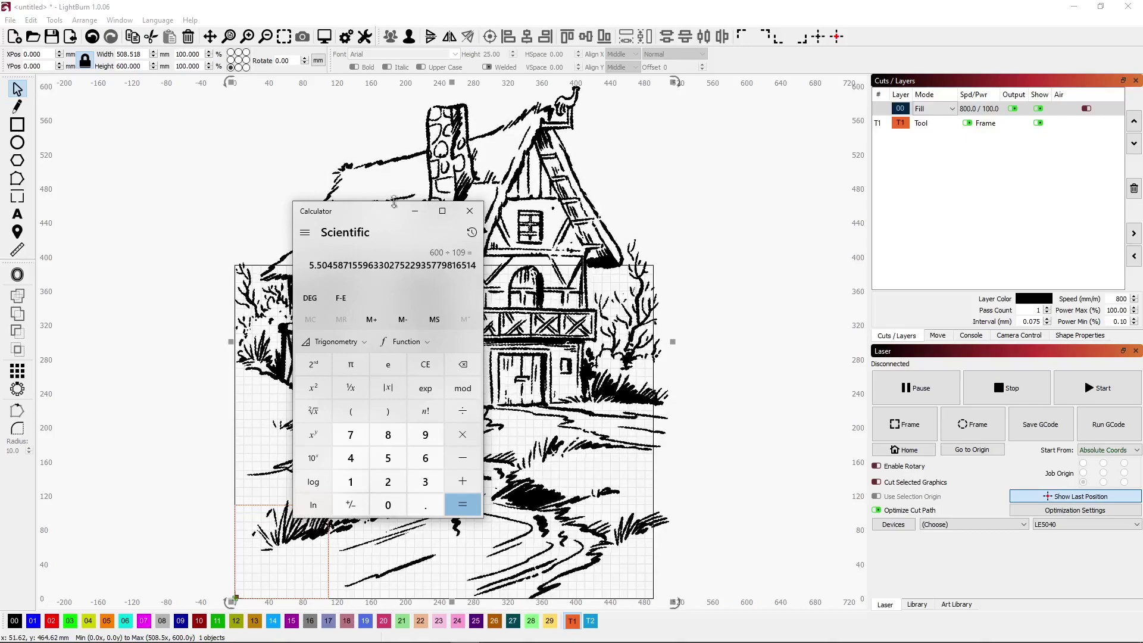
{"action": "type", "text": "508"}
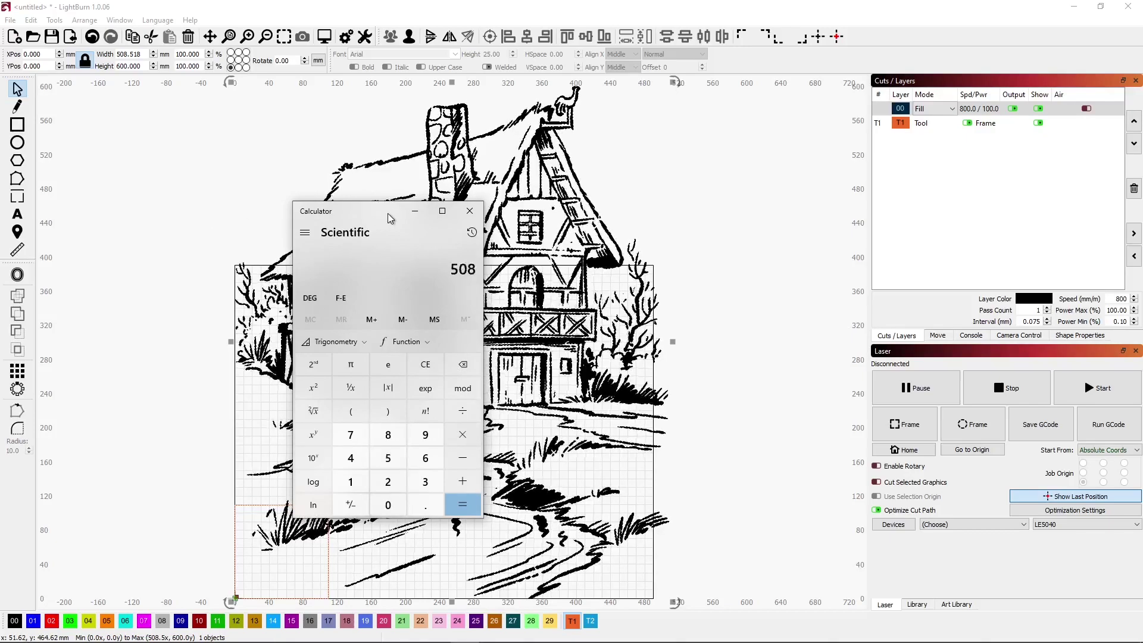
{"action": "type", "text": ".518/109"}
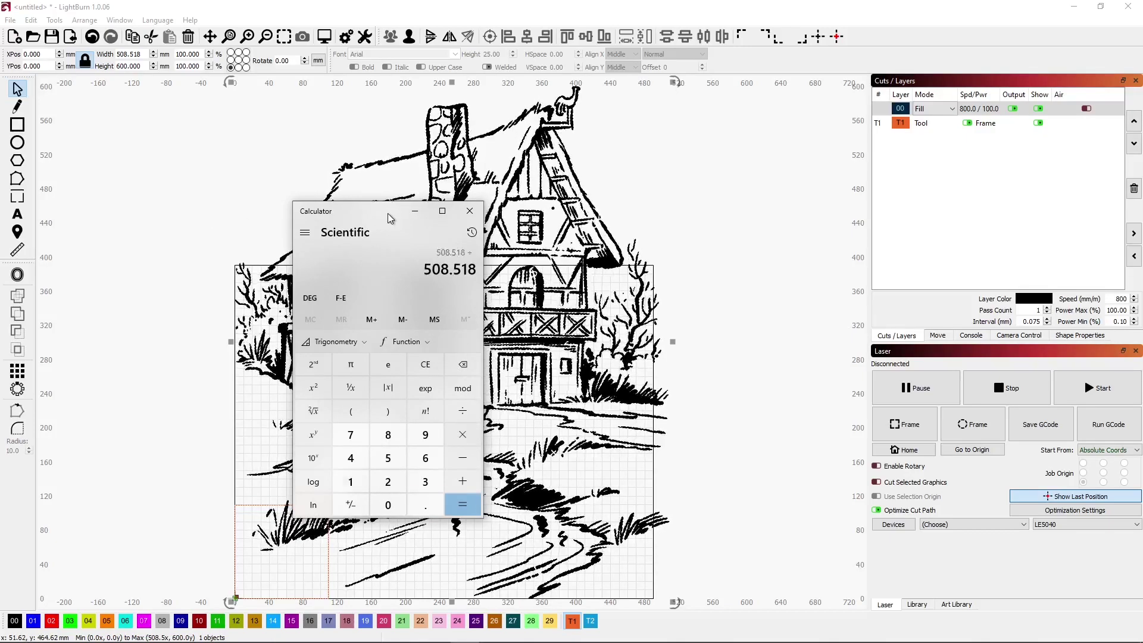
{"action": "key", "text": "Return"}
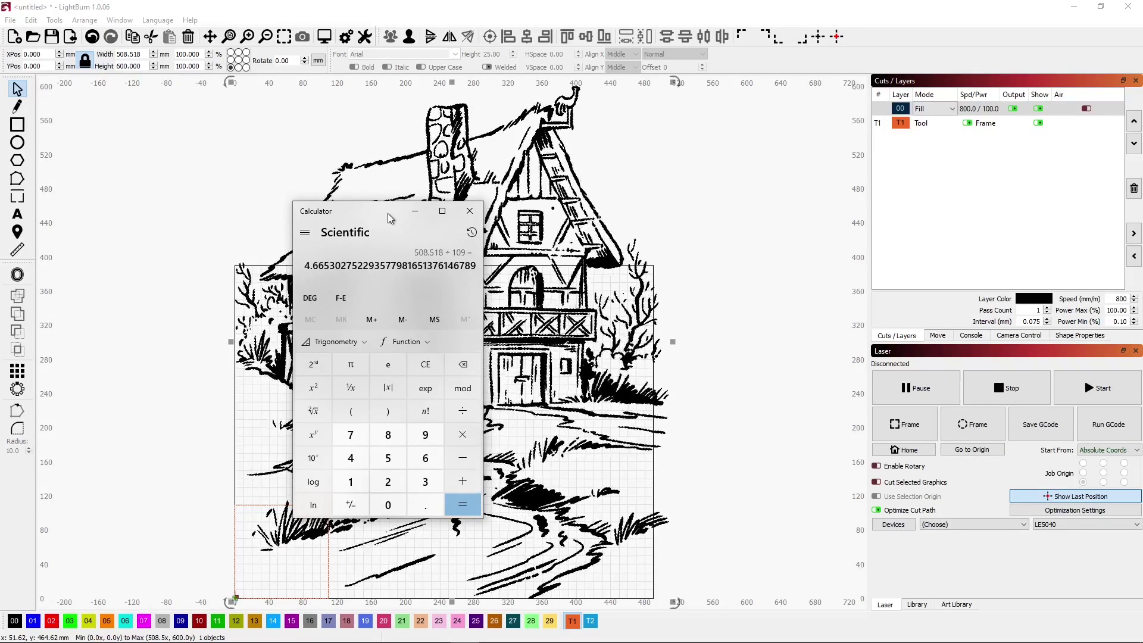
{"action": "left_click", "coordinate": [470, 210]}
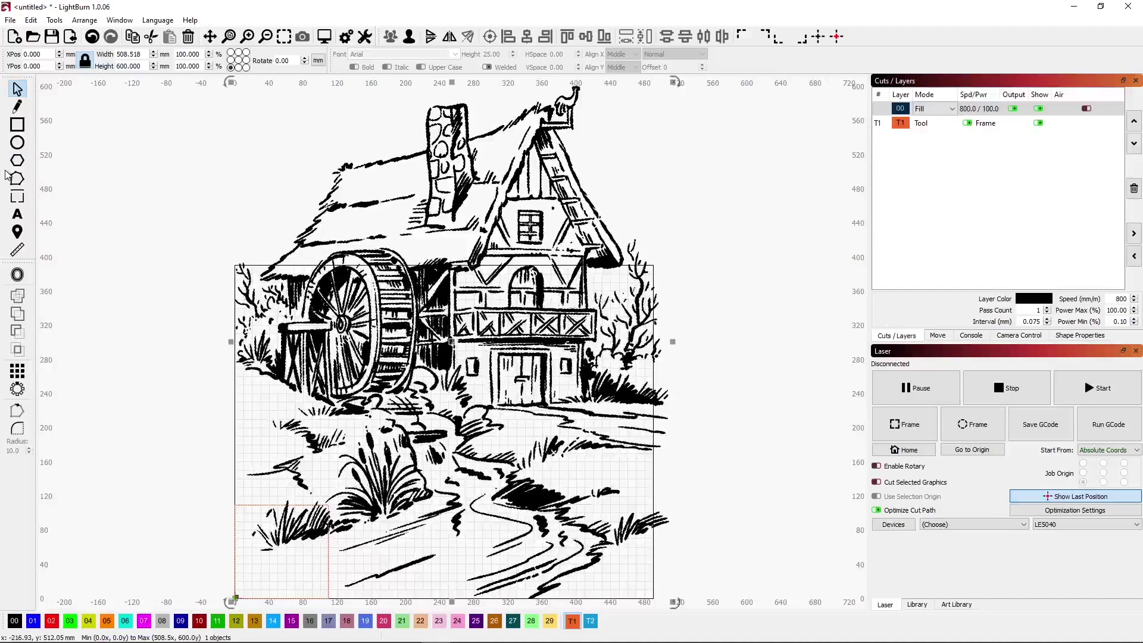
- Array the 109 mm T1 square into a 5 × 6 grid, 545 × 654 mm overall
{"action": "left_click", "coordinate": [253, 505]}
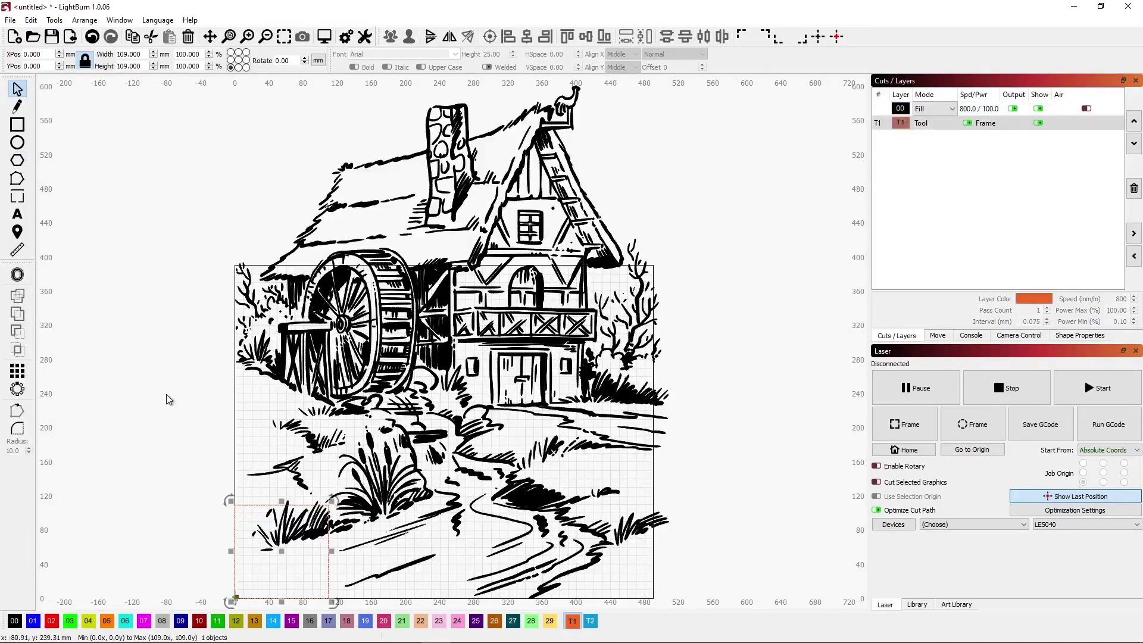
{"action": "left_click", "coordinate": [17, 372]}
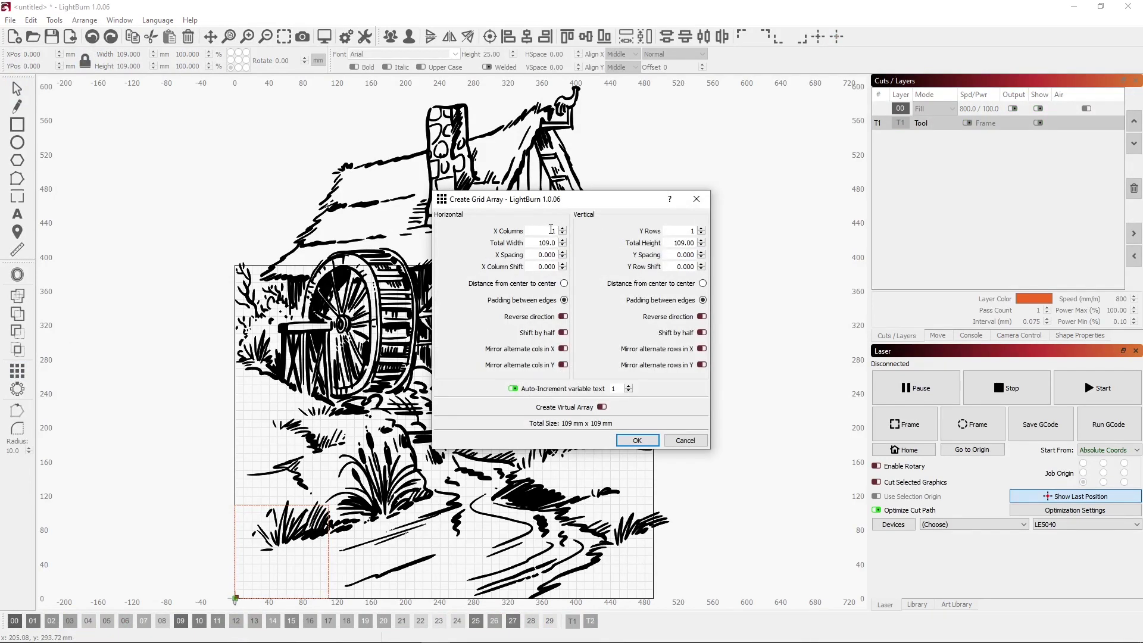
{"action": "type", "text": "5"}
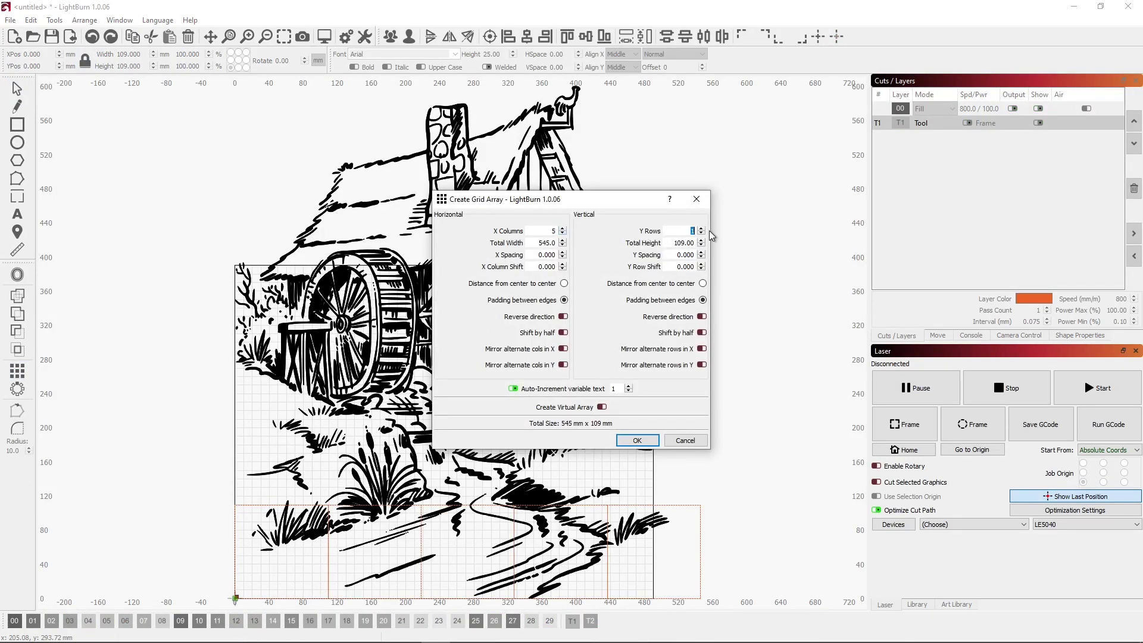
{"action": "type", "text": "6"}
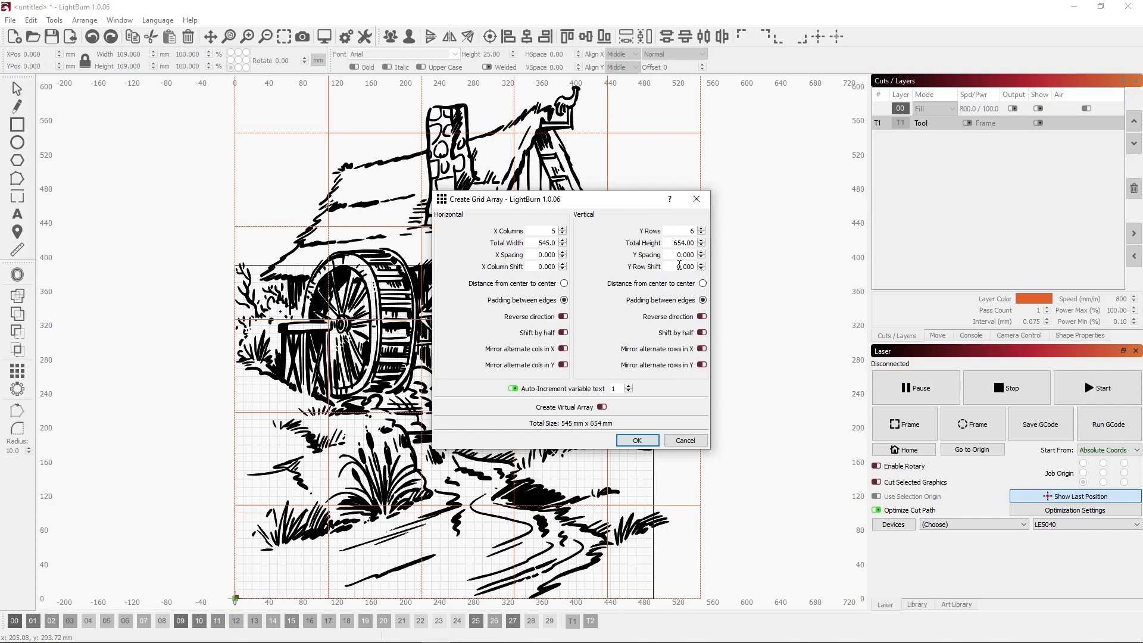
{"action": "left_click", "coordinate": [634, 440]}
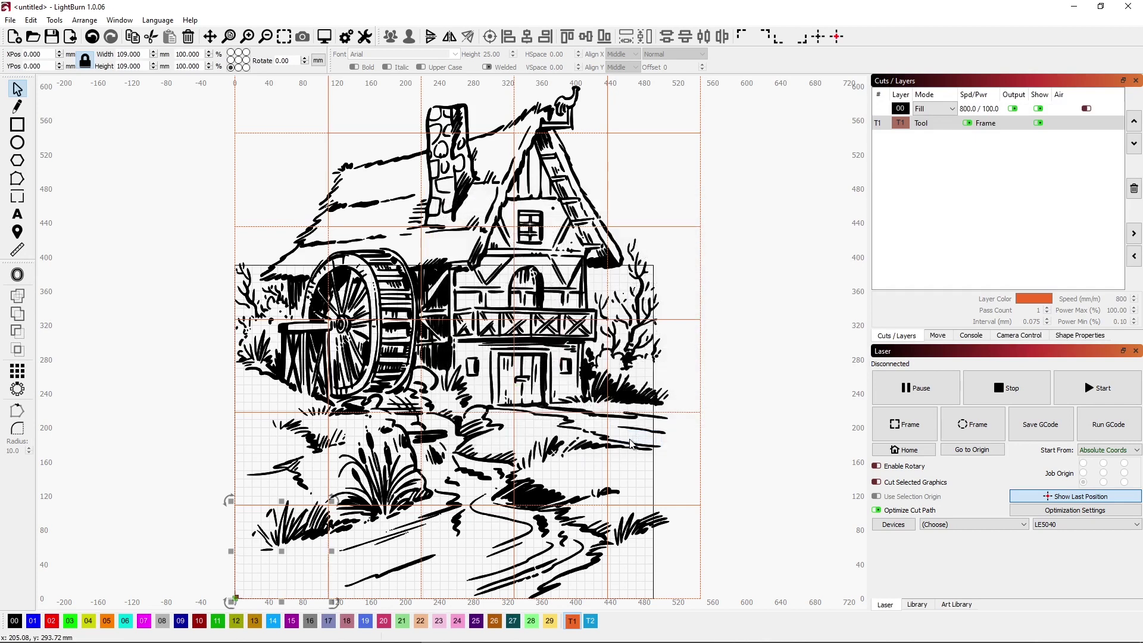
{"action": "left_click", "coordinate": [150, 228]}
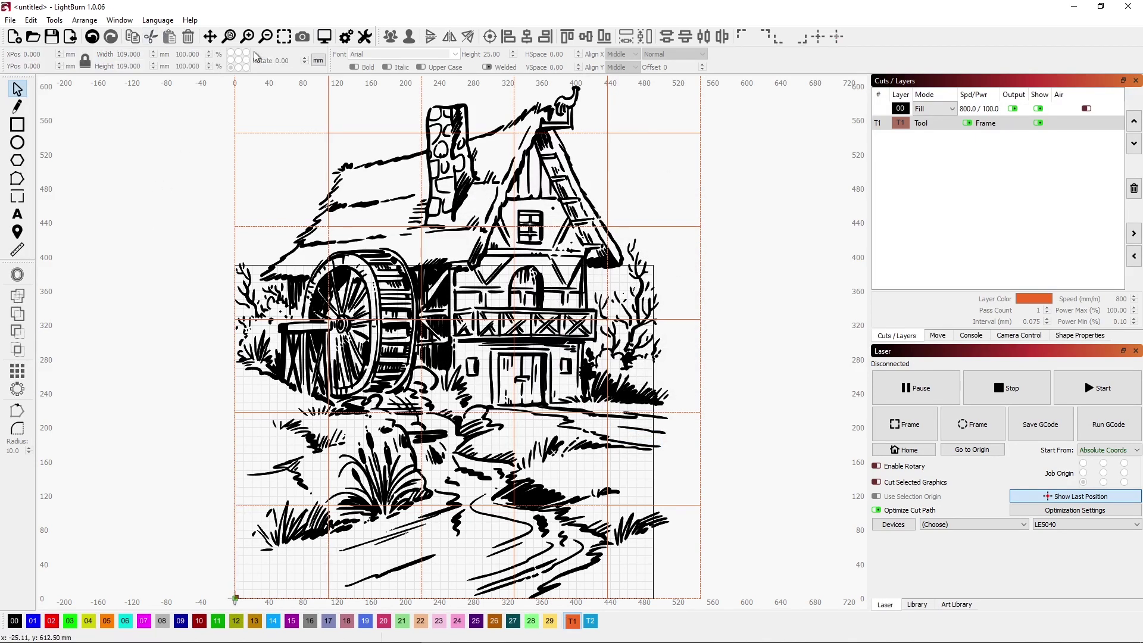
{"action": "left_click", "coordinate": [284, 36]}
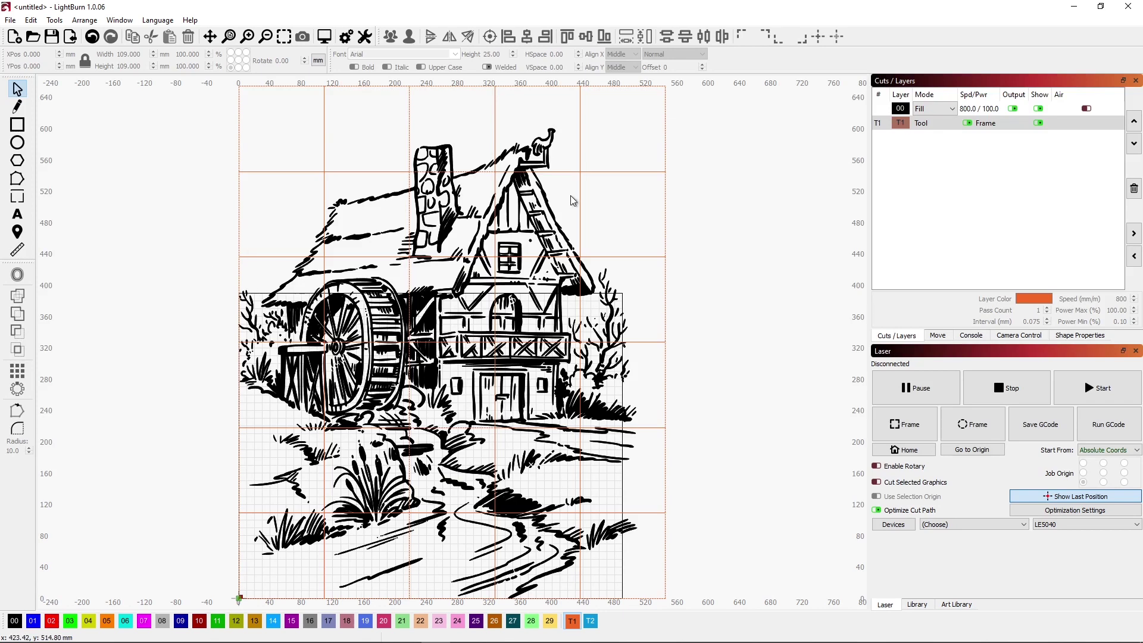
- Duplicate the square grid onto a hidden T2 tool layer, keeping layer 00 visible
{"action": "left_click", "coordinate": [1038, 109]}
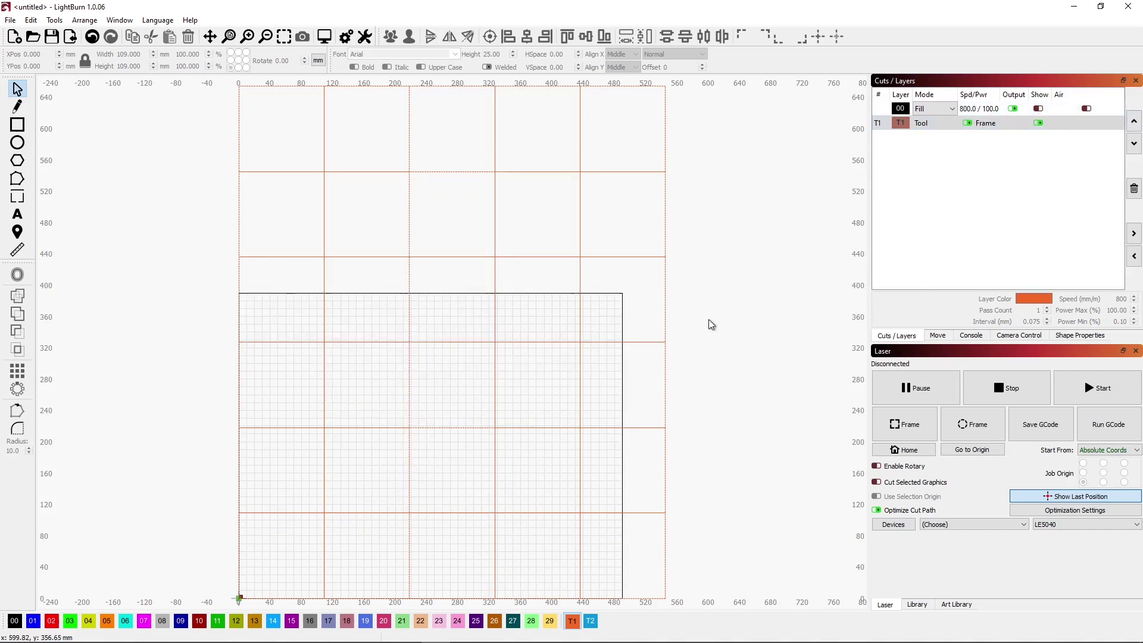
{"action": "key", "text": "ctrl+a"}
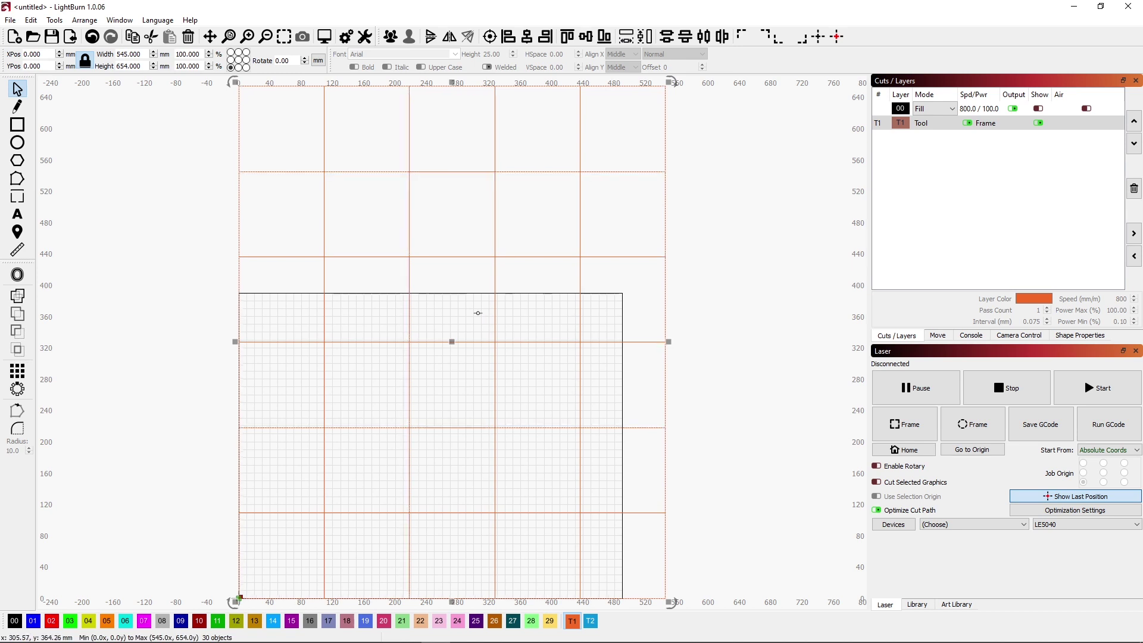
{"action": "right_click", "coordinate": [493, 257]}
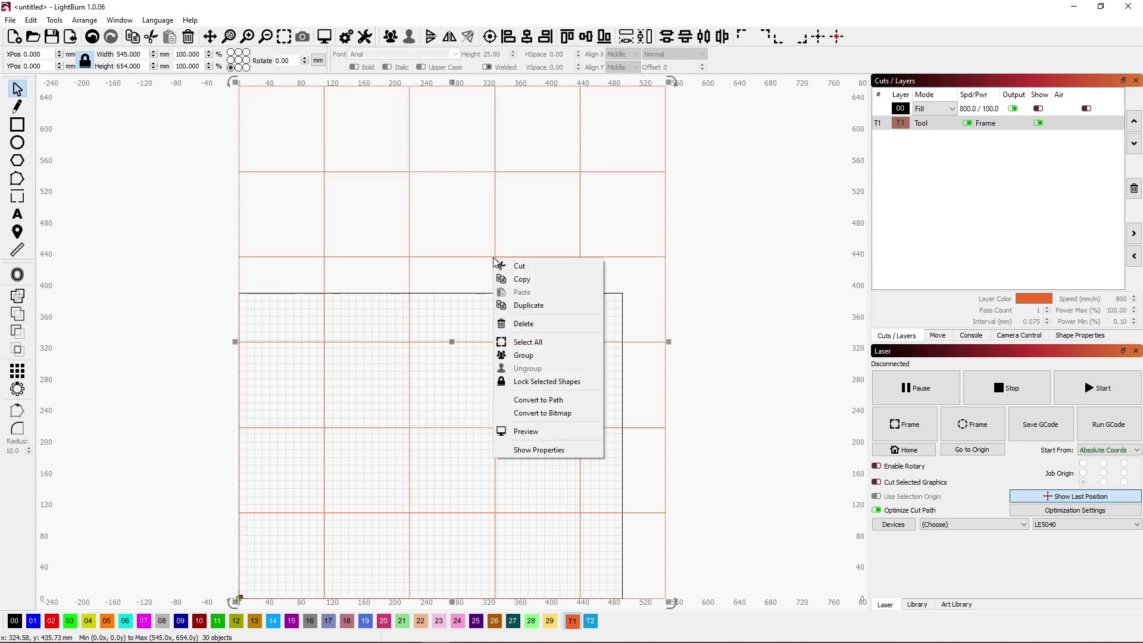
{"action": "left_click", "coordinate": [532, 306]}
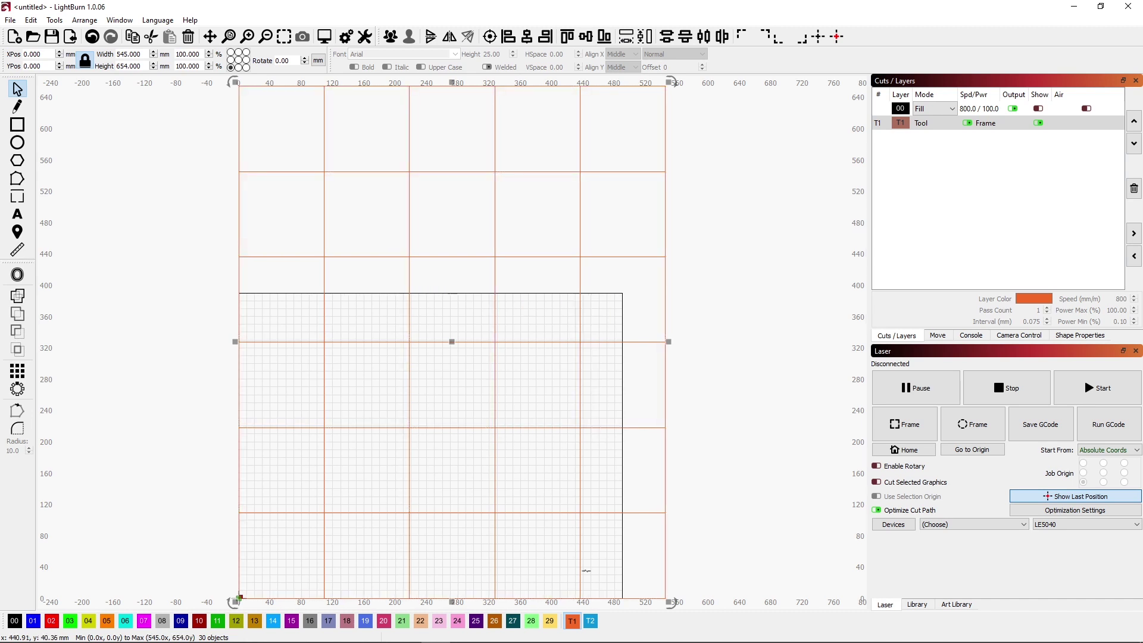
{"action": "left_click", "coordinate": [591, 621]}
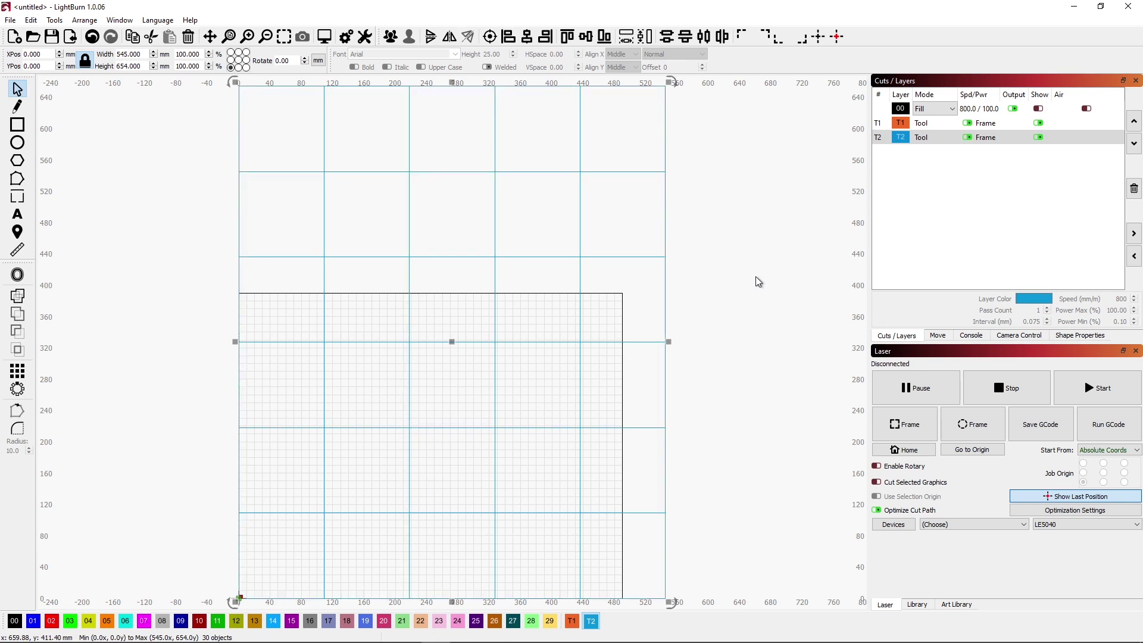
{"action": "left_click", "coordinate": [1035, 138]}
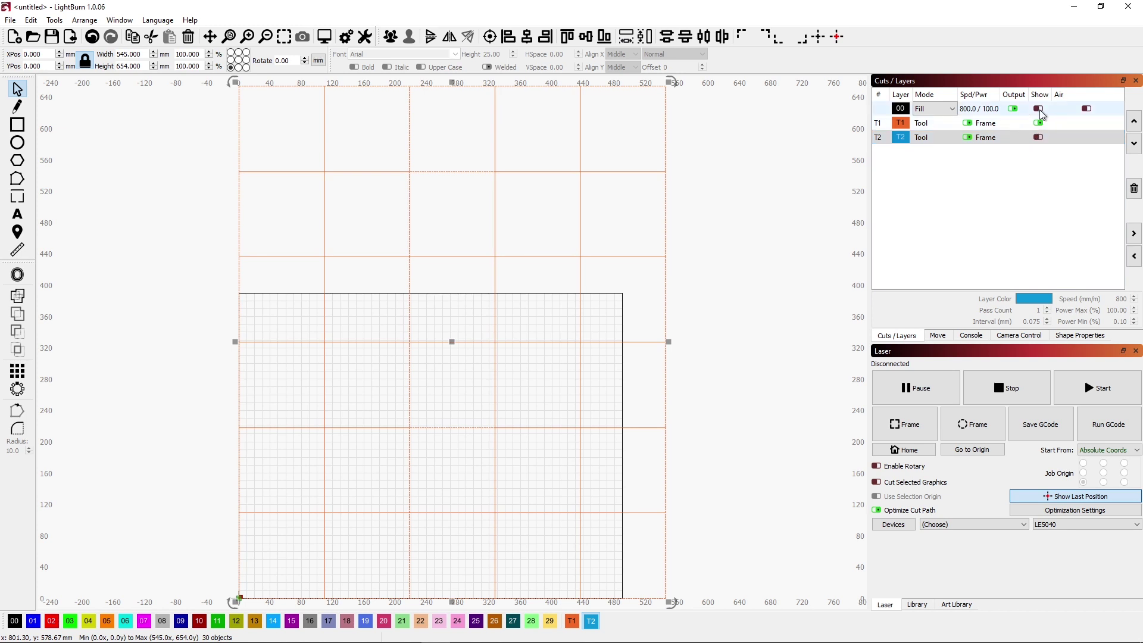
{"action": "left_click", "coordinate": [1039, 110]}
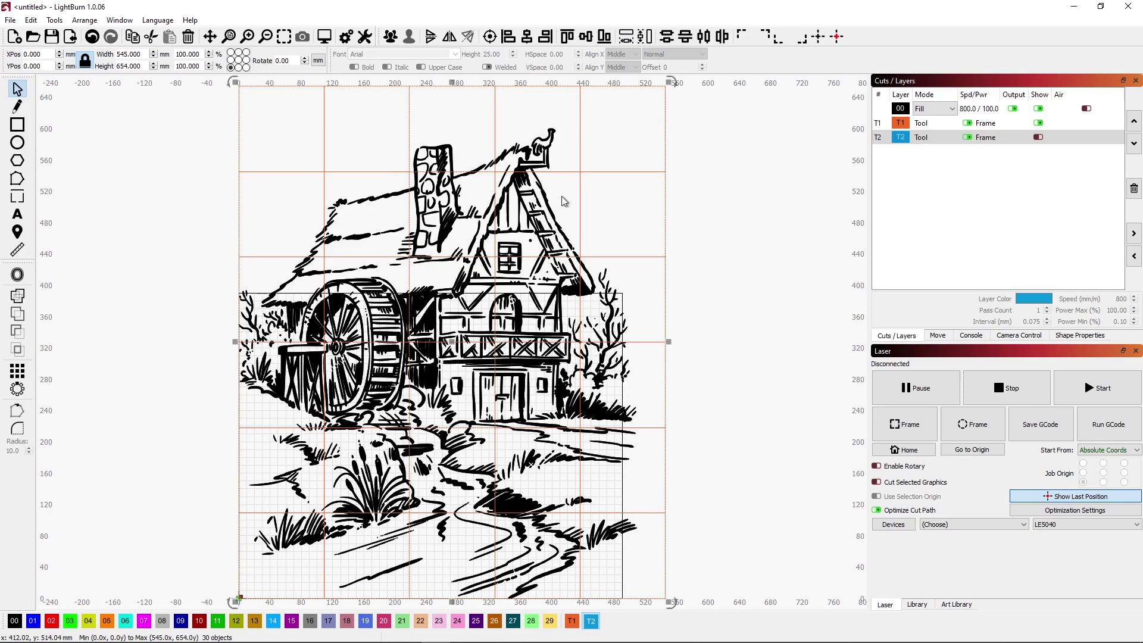
{"action": "left_click", "coordinate": [554, 146]}
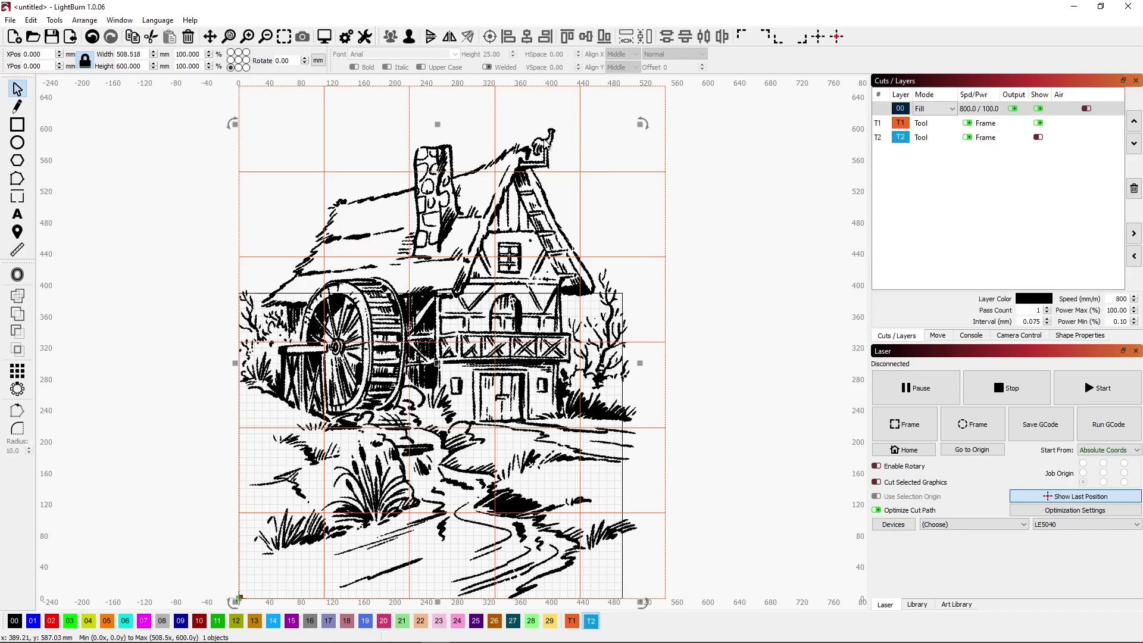
- Shift the mill image right until its X position reads 29 mm
{"action": "left_click_drag", "start_coordinate": [438, 362], "coordinate": [442, 358]}
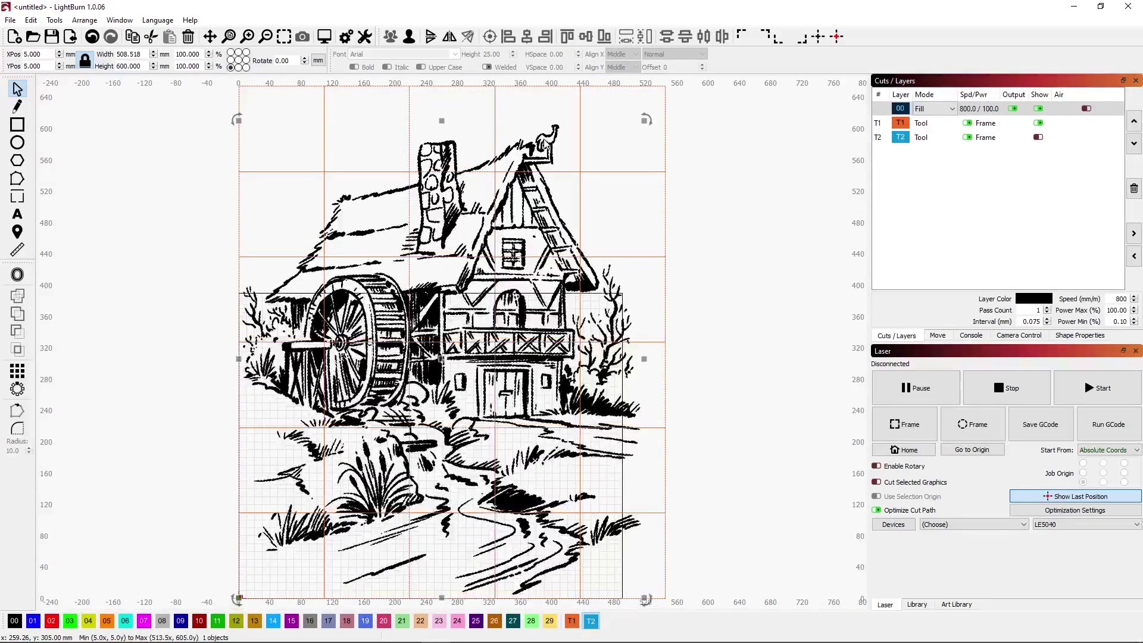
{"action": "left_click", "coordinate": [757, 128]}
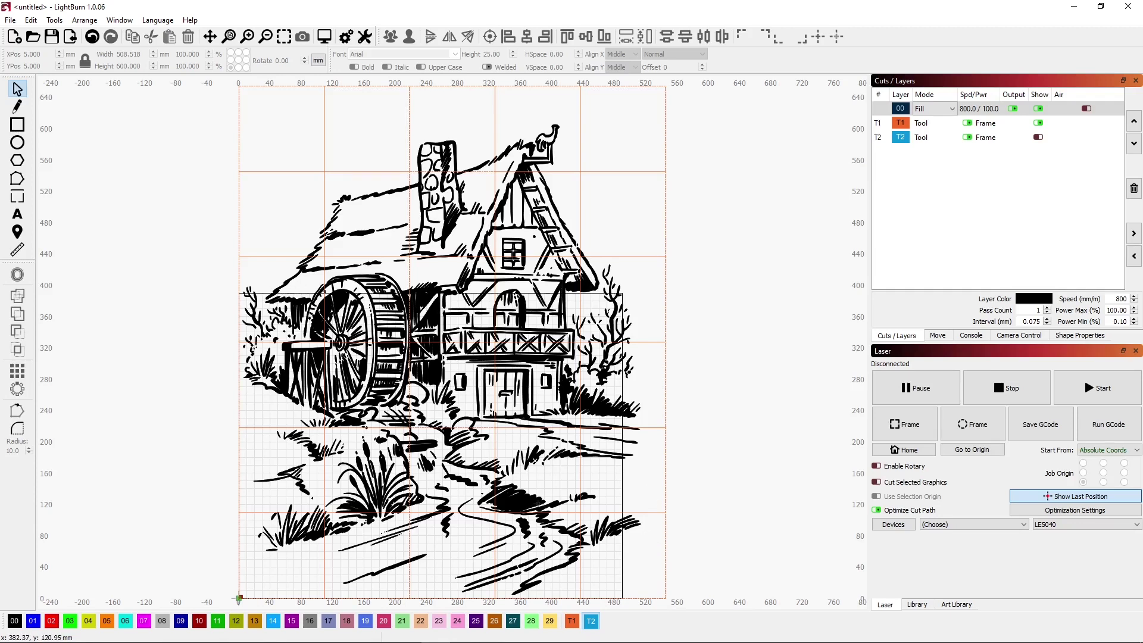
{"action": "left_click", "coordinate": [627, 526]}
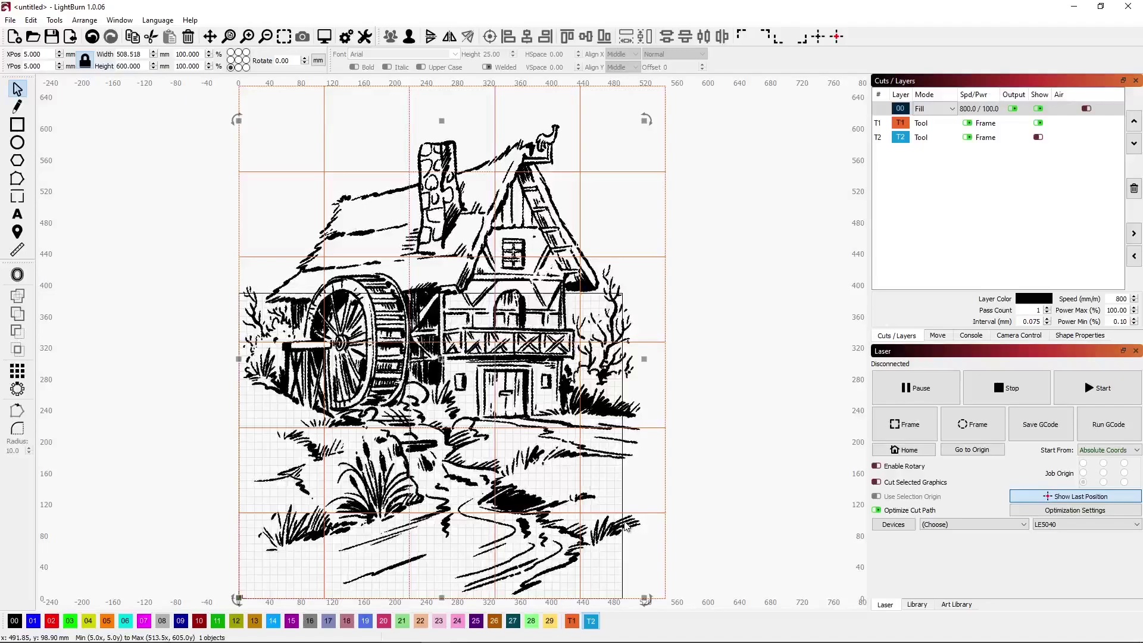
{"action": "key", "text": "Right"}
{"action": "key", "text": "Right"}
{"action": "key", "text": "Right"}
{"action": "key", "text": "Right"}
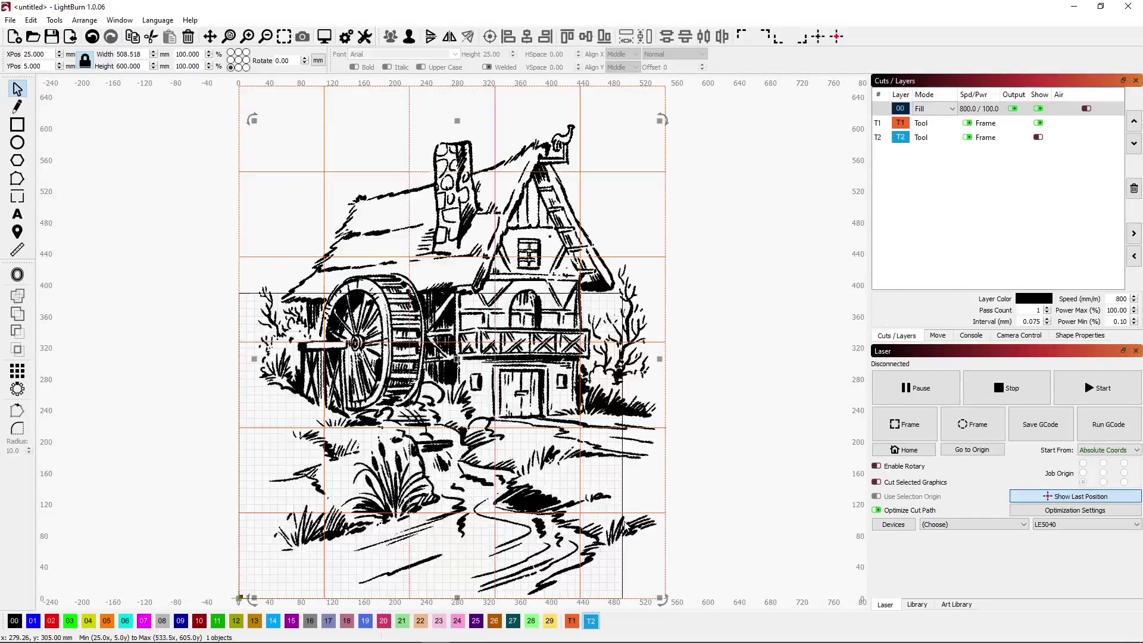
{"action": "key", "text": "Right"}
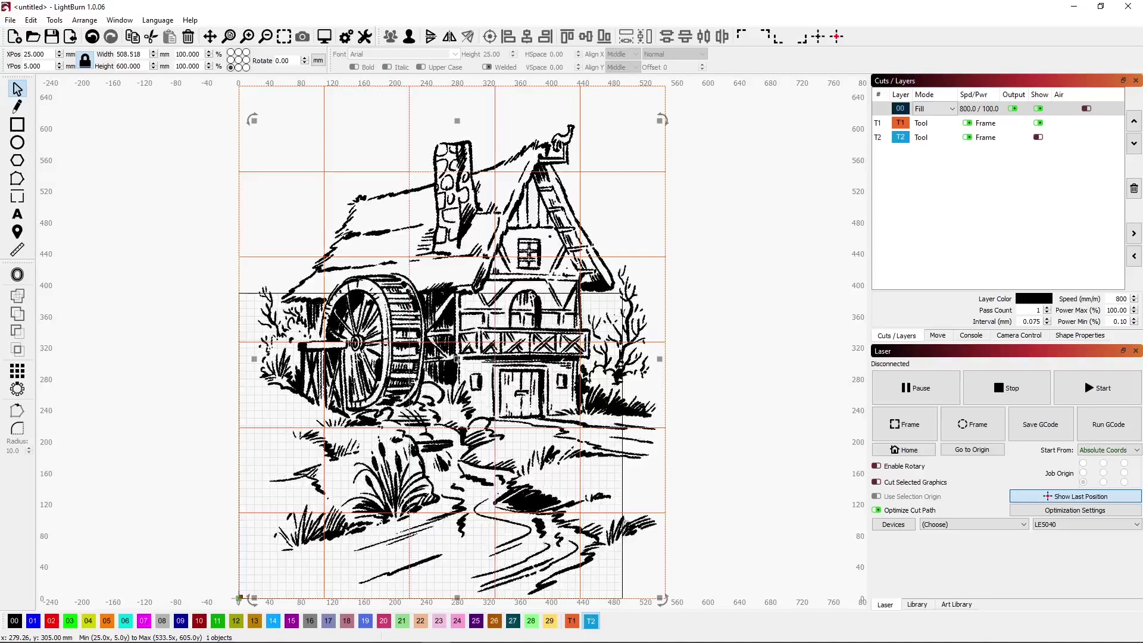
{"action": "key", "text": "Right"}
{"action": "key", "text": "Right"}
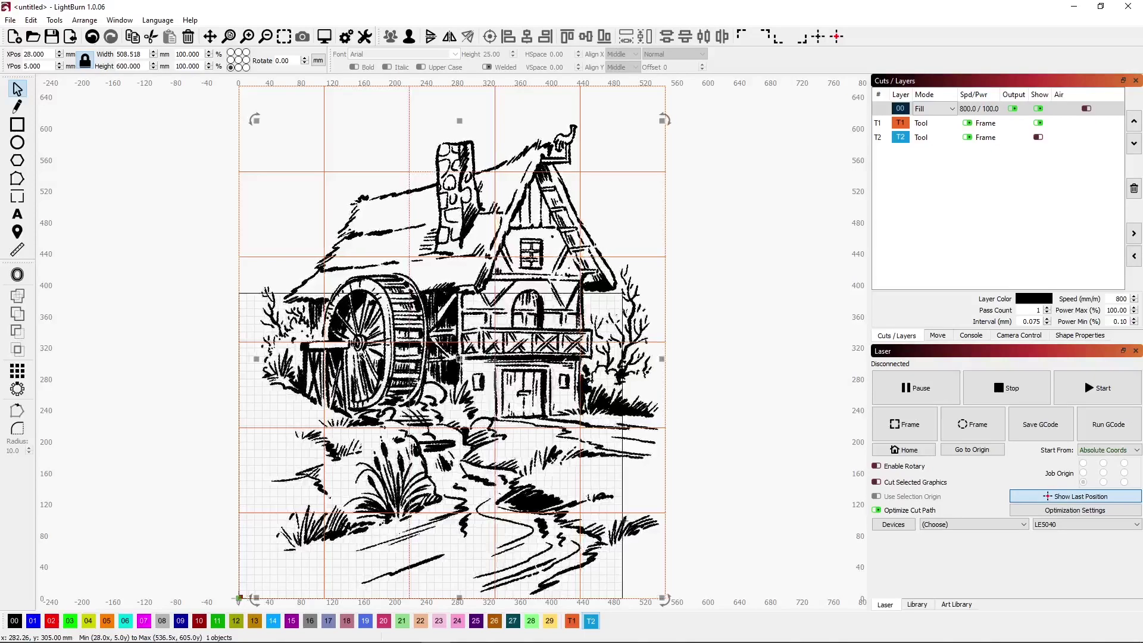
{"action": "key", "text": "Right"}
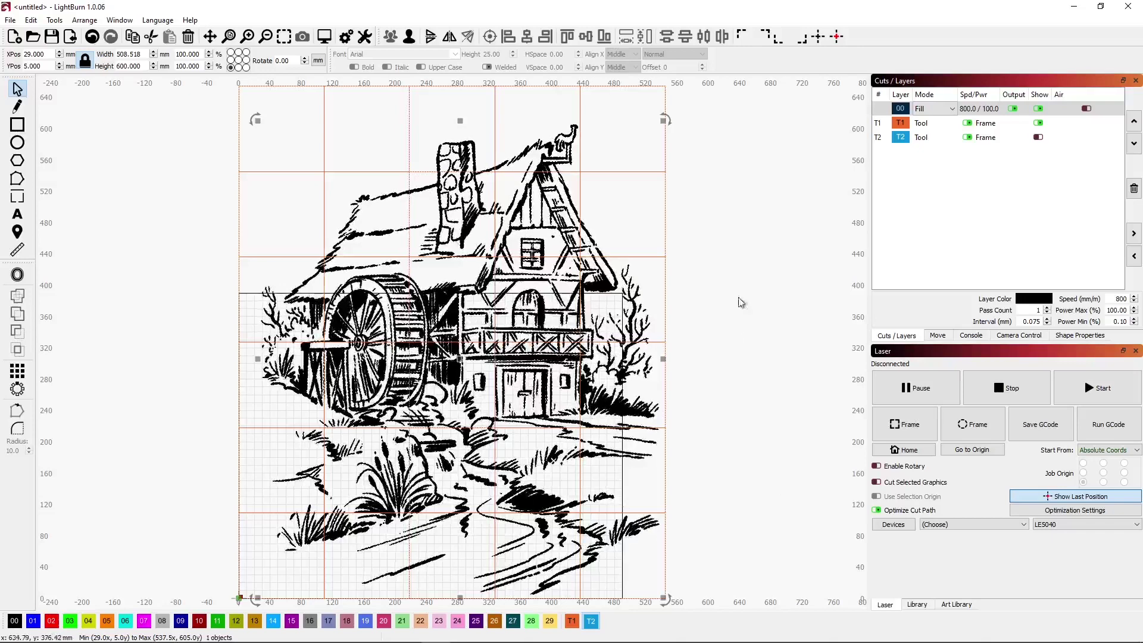
{"action": "left_click", "coordinate": [697, 248]}
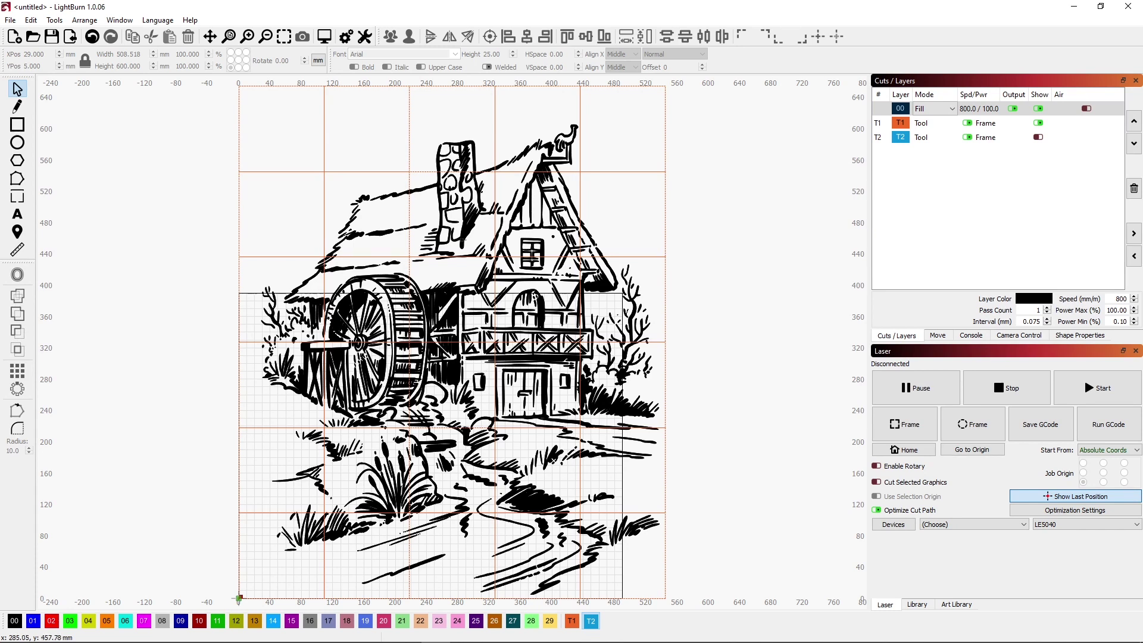
{"action": "left_click", "coordinate": [355, 127]}
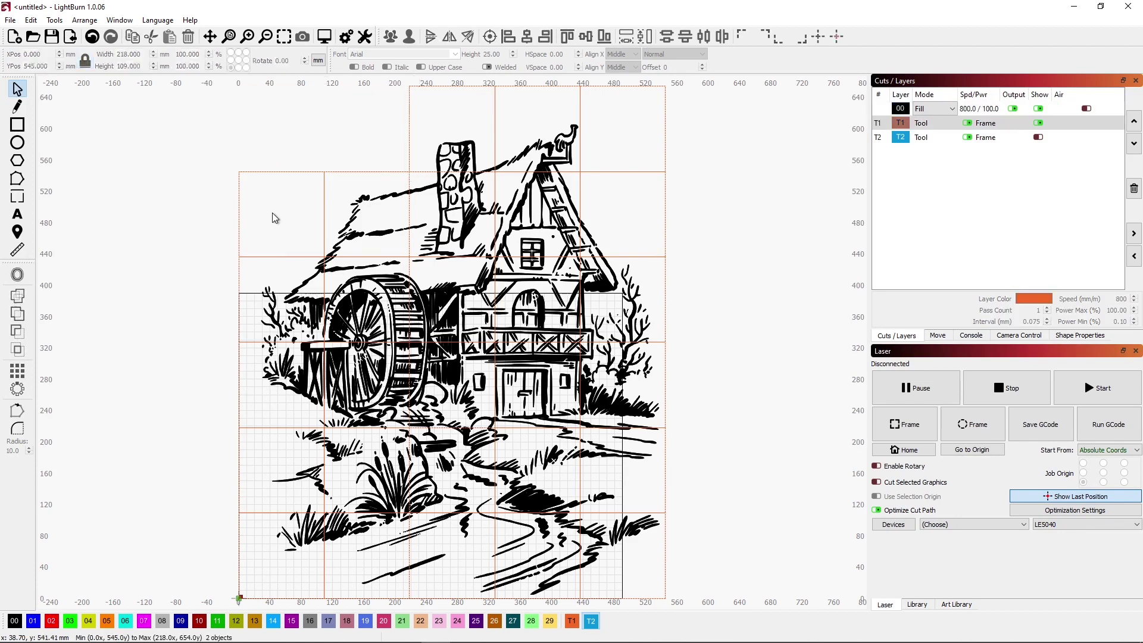
- Delete the top-left and top-right corner squares of the tool grid
{"action": "key", "text": "Delete"}
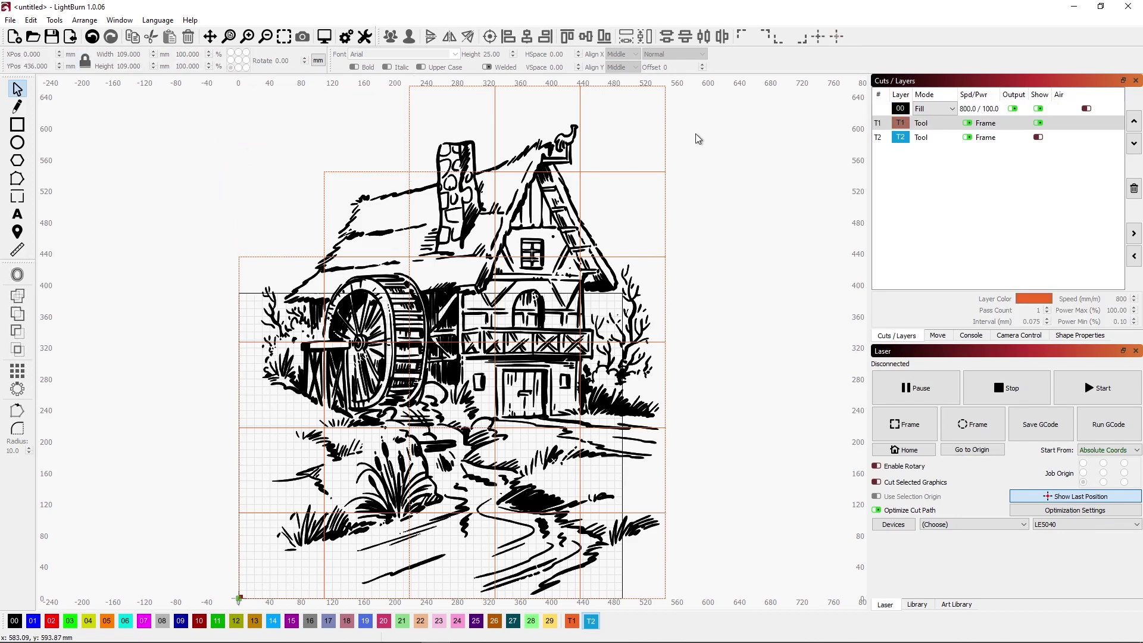
{"action": "left_click_drag", "start_coordinate": [636, 111], "coordinate": [635, 112]}
{"action": "left_click", "coordinate": [636, 111]}
- Select the mill image together with a top grid square
{"action": "left_click", "coordinate": [481, 156]}
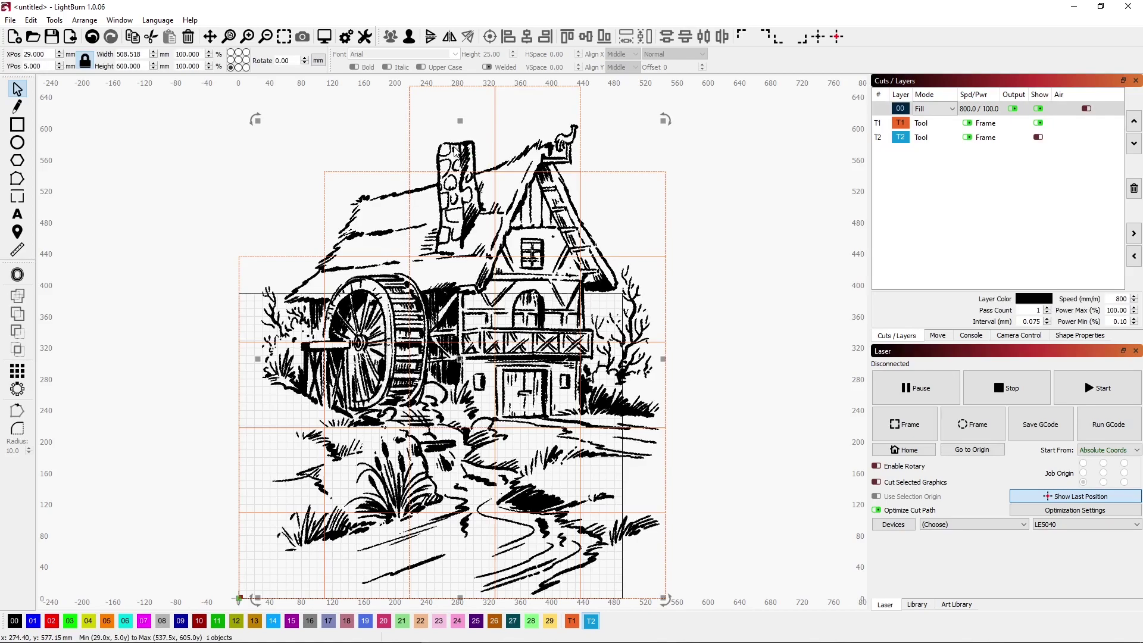
{"action": "left_click", "coordinate": [409, 89], "text": "shift"}
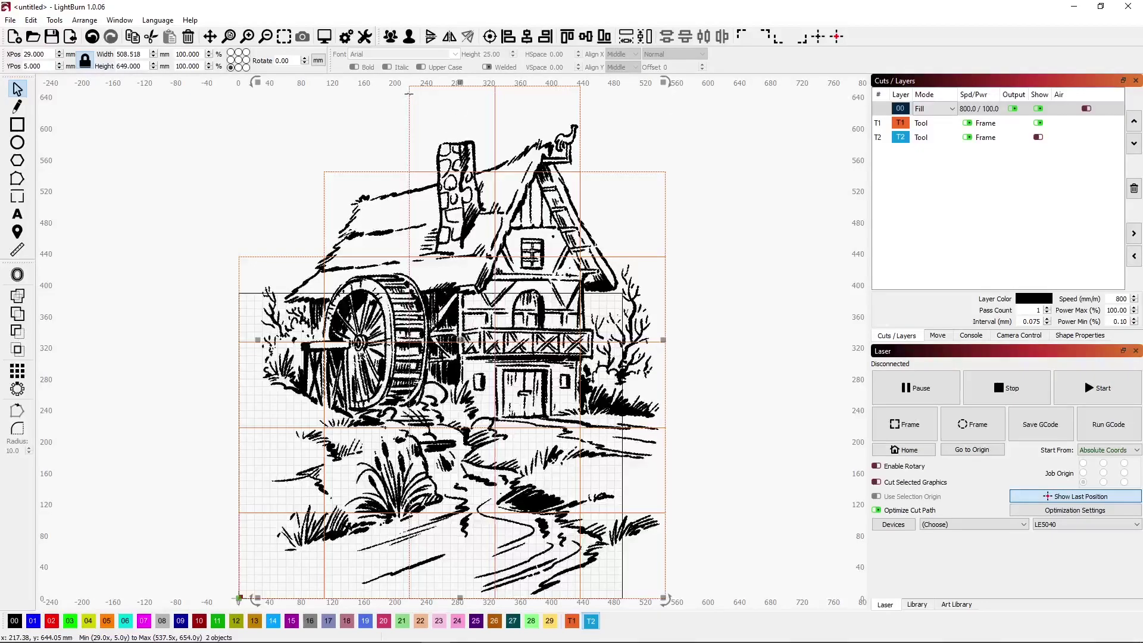
{"action": "left_click", "coordinate": [59, 22]}
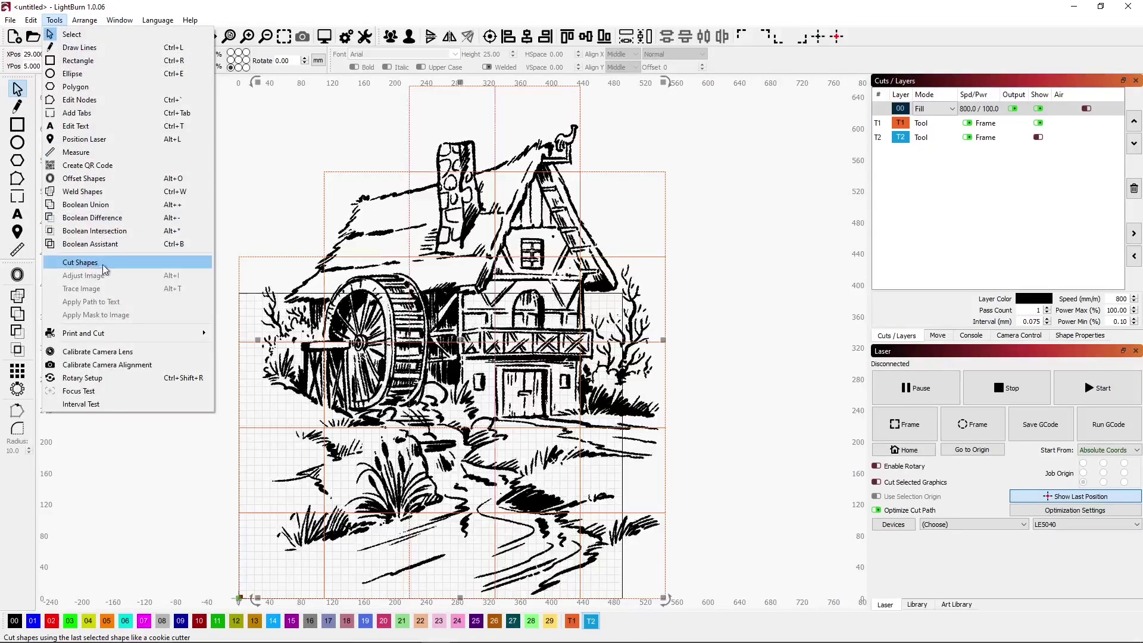
- Cut the mill image with the top grid square using Cut Shapes
{"action": "left_click", "coordinate": [106, 265]}
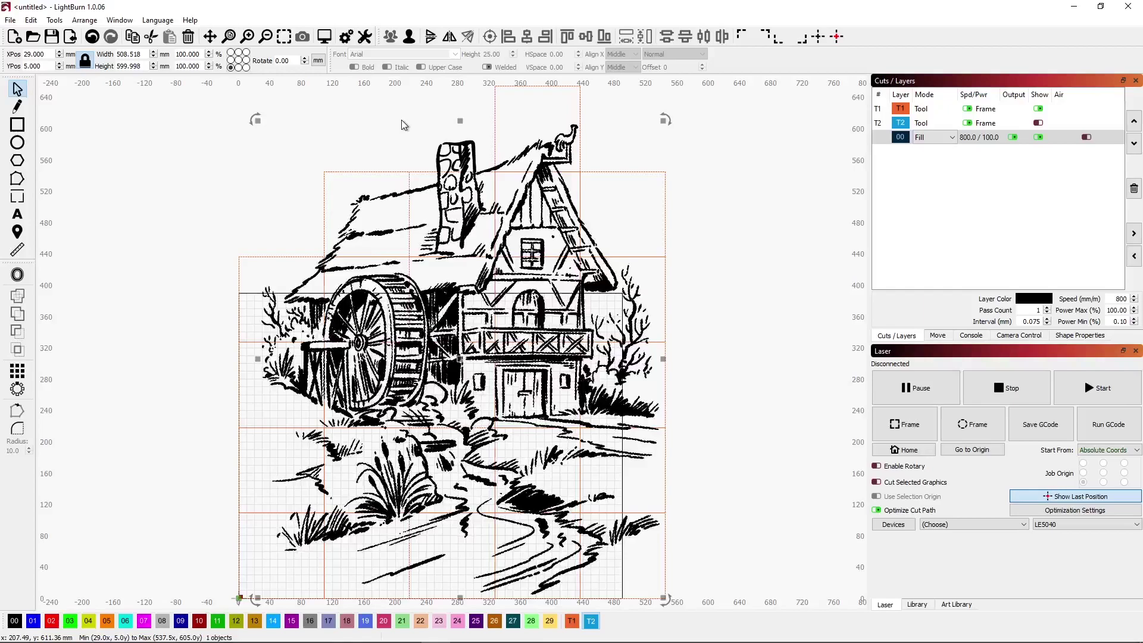
{"action": "left_click", "coordinate": [1040, 124]}
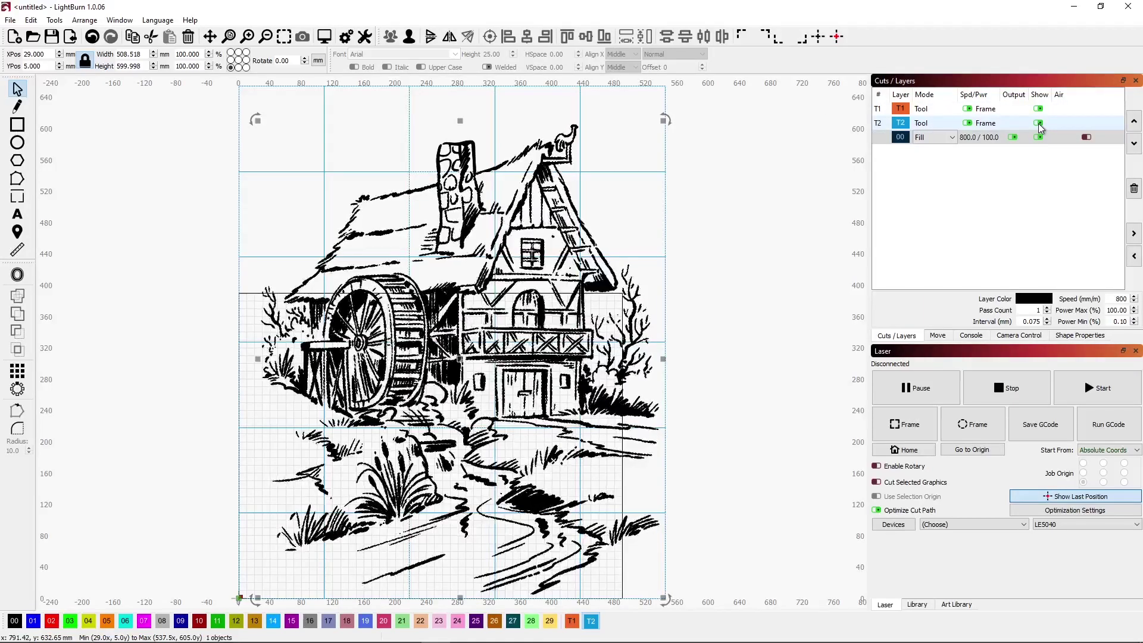
{"action": "left_click", "coordinate": [1039, 125]}
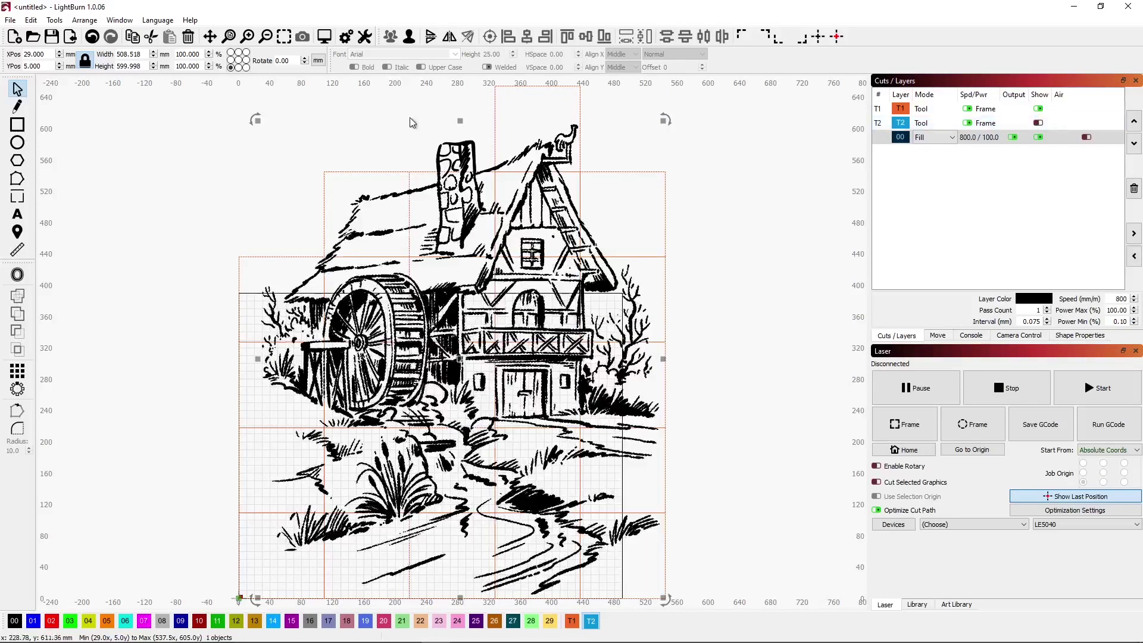
- Move the split-off chimney-top piece up and left, then undo the move
{"action": "left_click", "coordinate": [453, 149]}
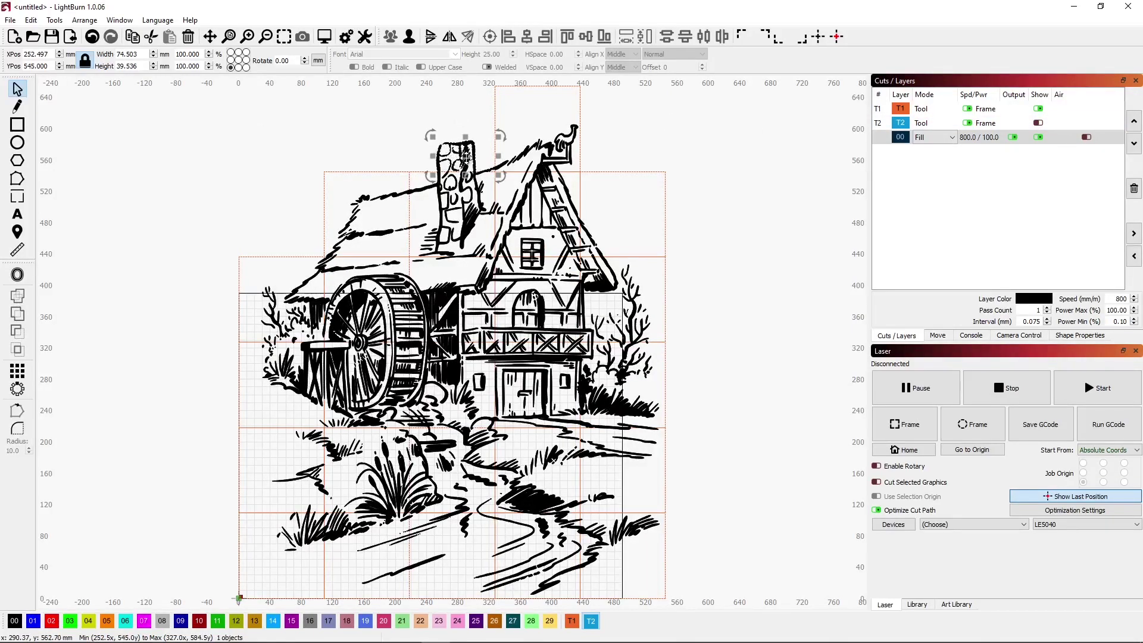
{"action": "left_click_drag", "start_coordinate": [465, 156], "coordinate": [436, 136]}
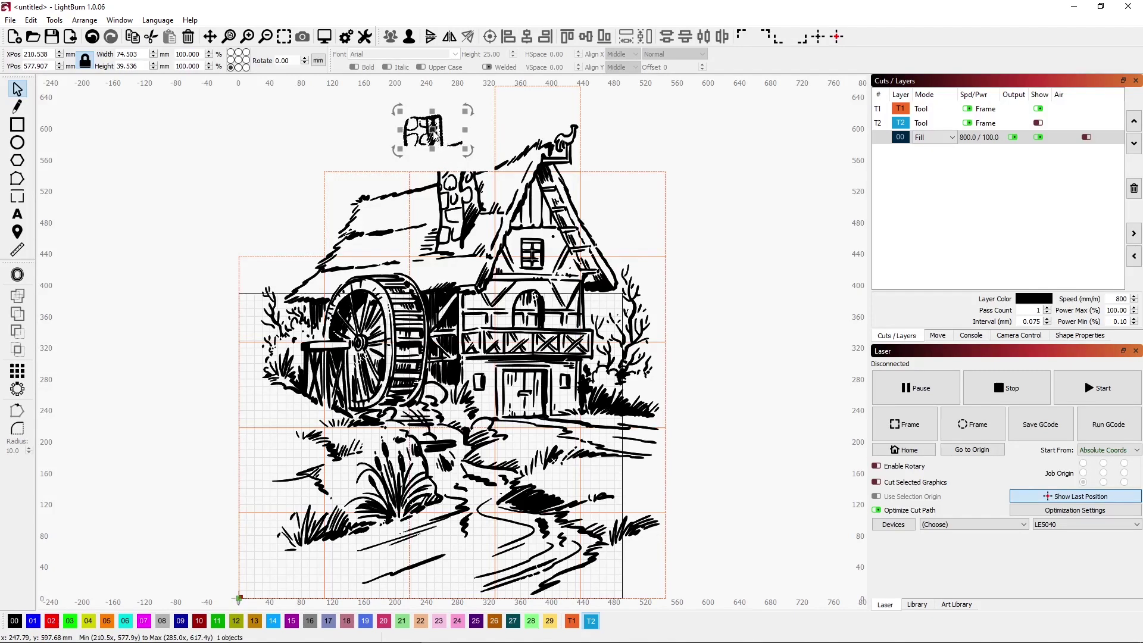
{"action": "key", "text": "ctrl+z"}
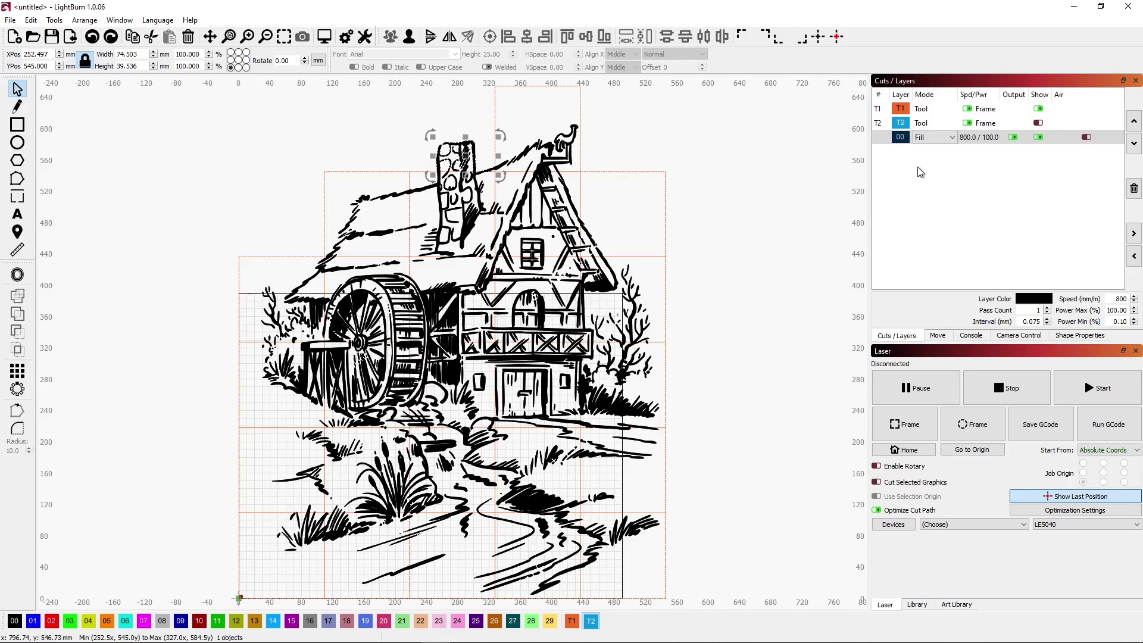
{"action": "left_click", "coordinate": [906, 138]}
- Move the chimney-top piece up and left and switch layer 00 to Line mode
{"action": "left_click", "coordinate": [934, 137]}
{"action": "left_click_drag", "start_coordinate": [475, 152], "coordinate": [442, 125]}
{"action": "left_click", "coordinate": [447, 166]}
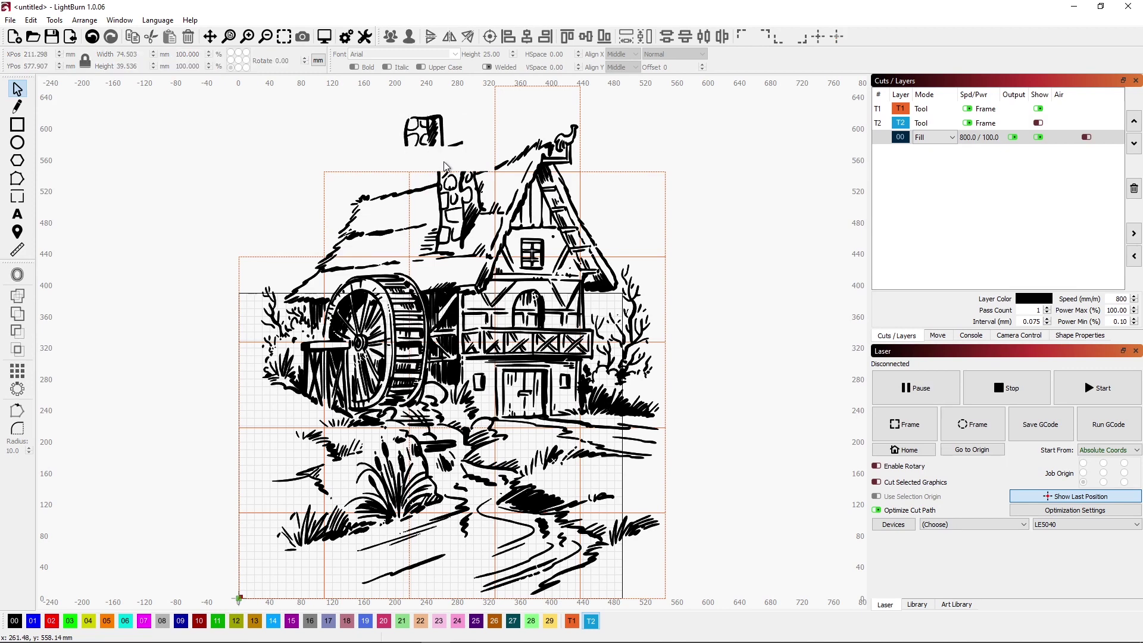
{"action": "left_click", "coordinate": [935, 137]}
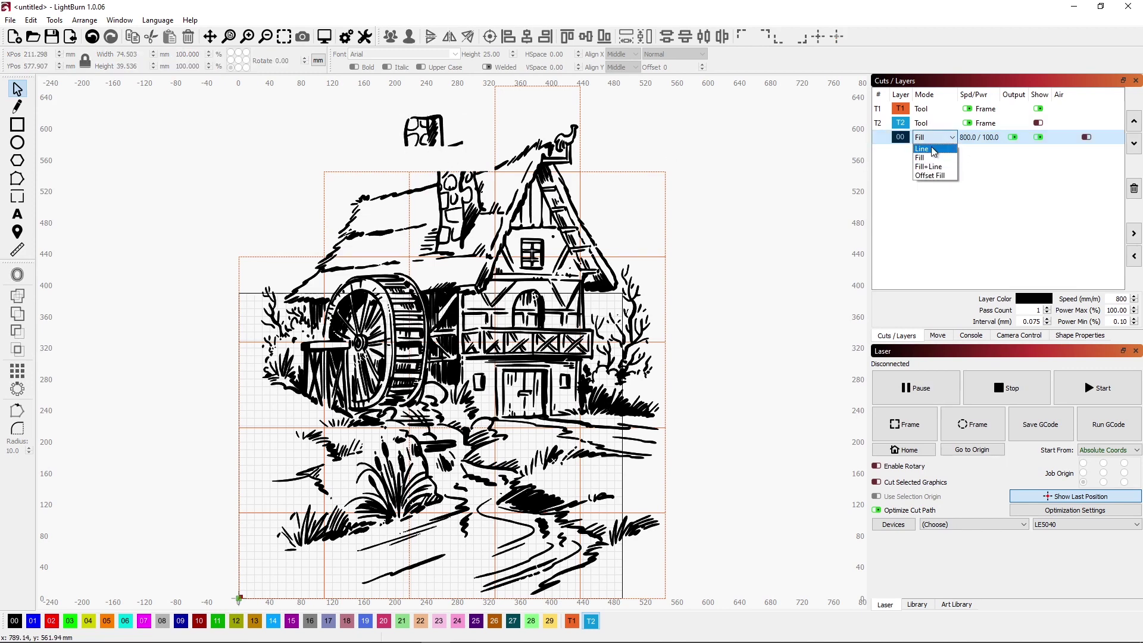
{"action": "left_click", "coordinate": [933, 150]}
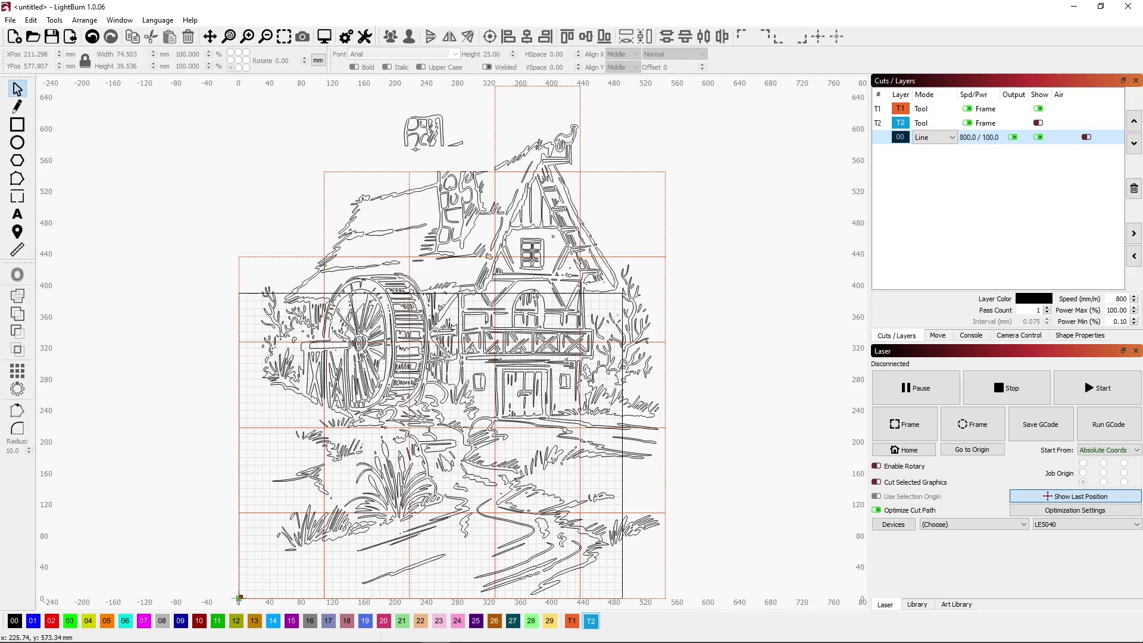
{"action": "scroll", "coordinate": [412, 135], "scroll_direction": "up", "scroll_amount": 10}
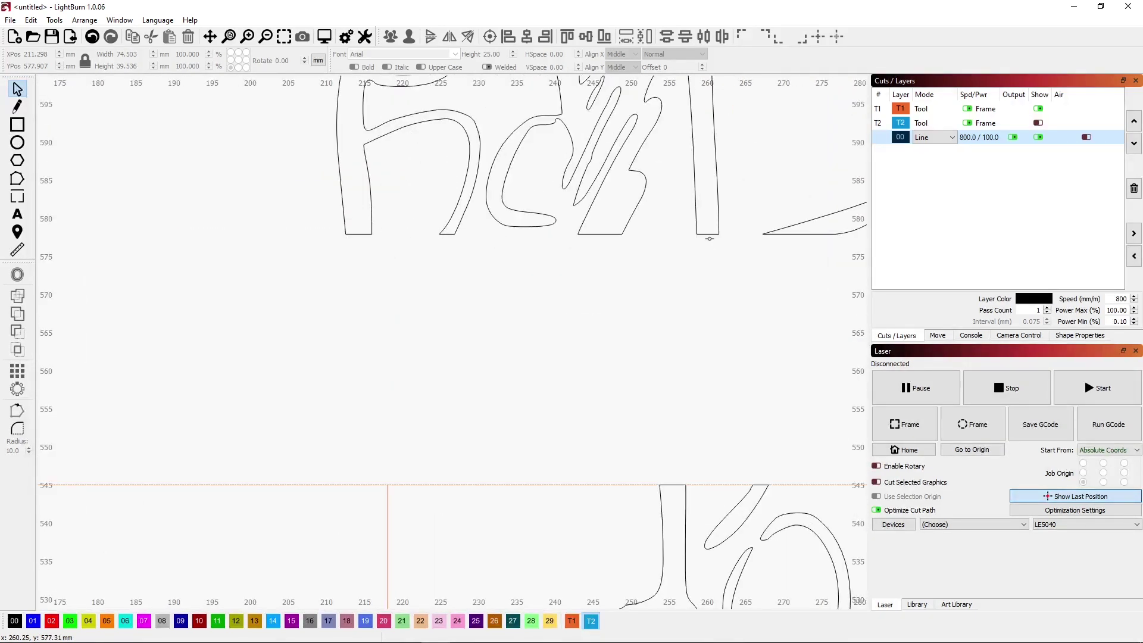
- Set layer 00 back to Fill mode and nudge the chimney piece onto the chimney
{"action": "left_click", "coordinate": [937, 138]}
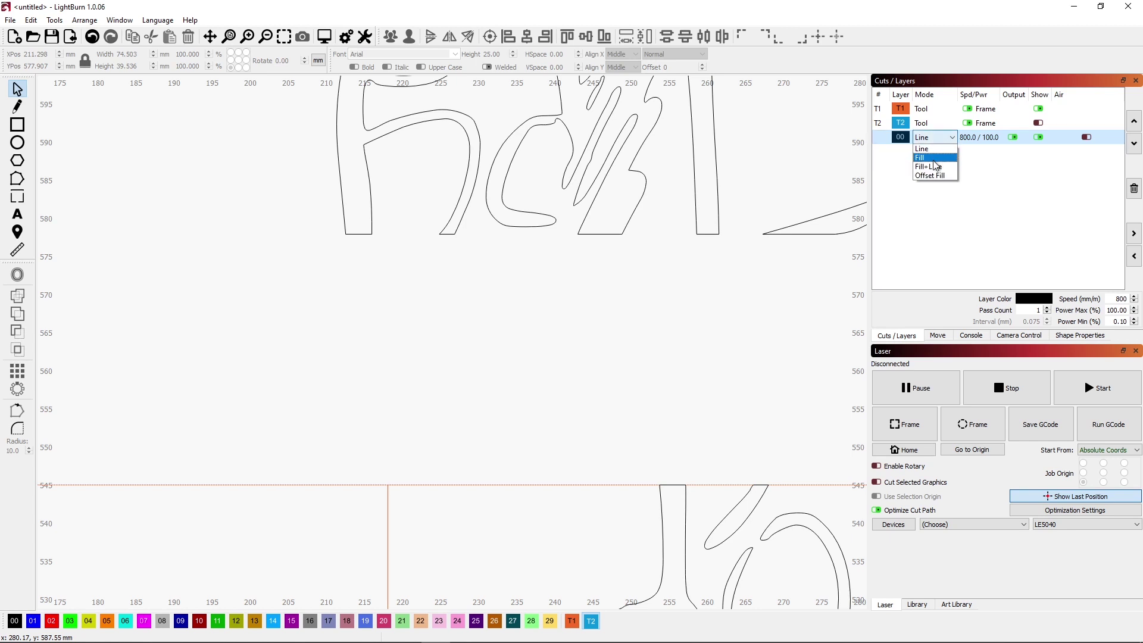
{"action": "left_click", "coordinate": [932, 159]}
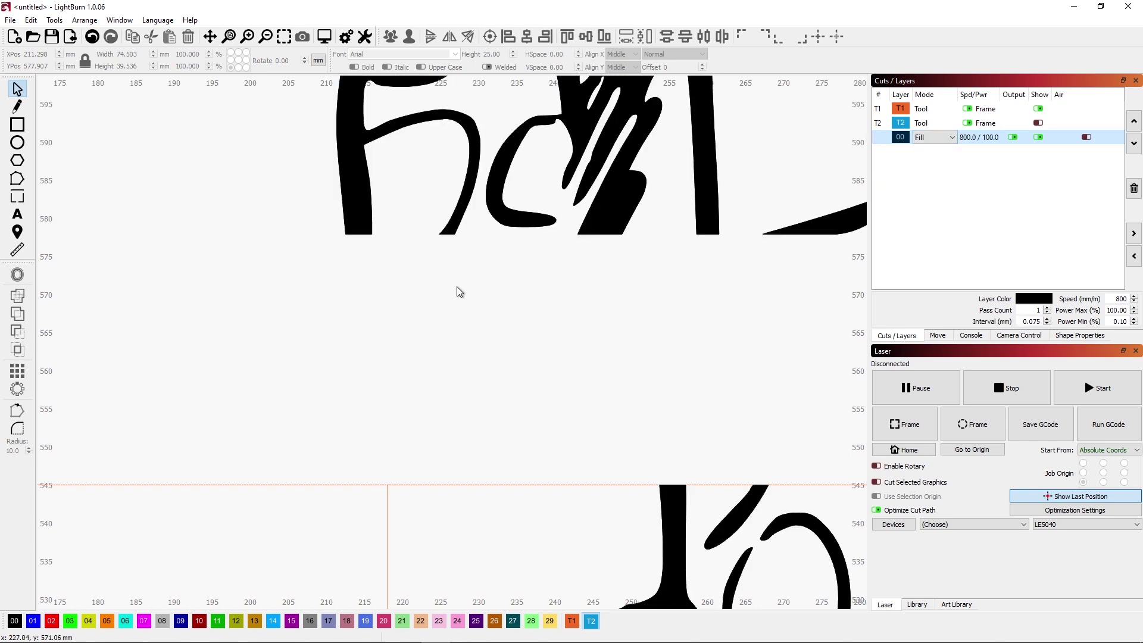
{"action": "key", "text": "ctrl+a"}
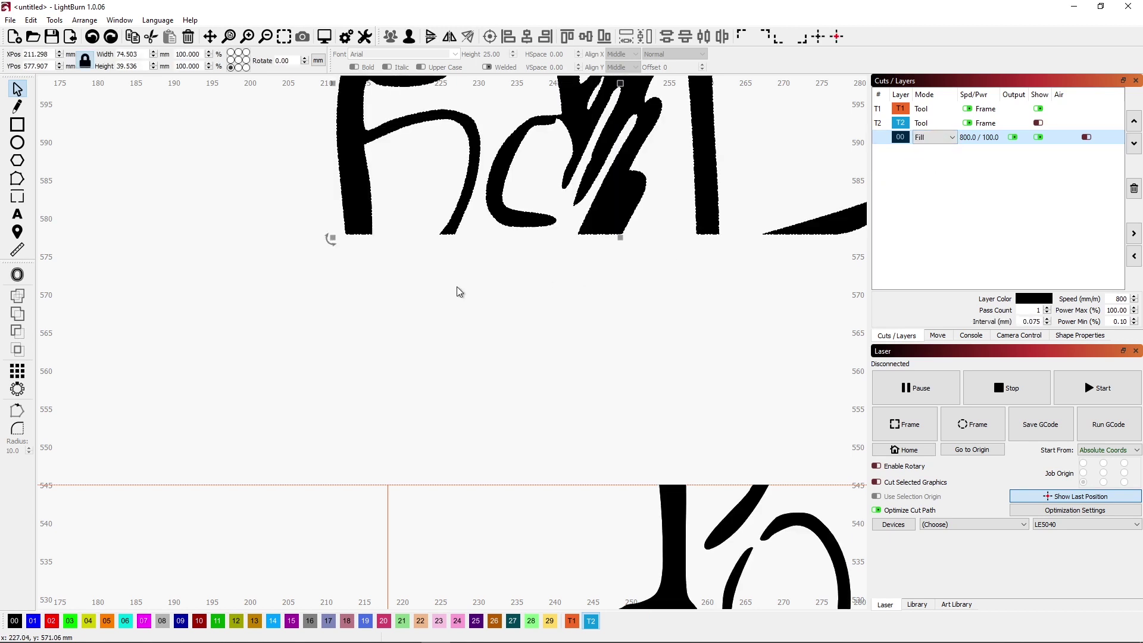
{"action": "key", "text": "p"}
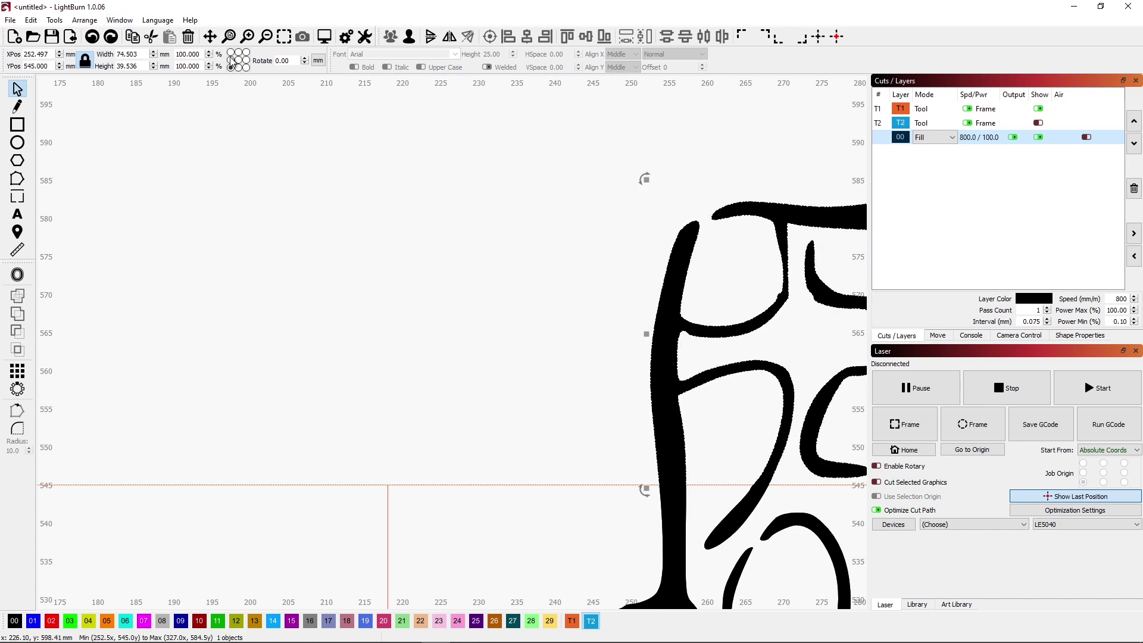
{"action": "left_click", "coordinate": [324, 106]}
{"action": "left_click", "coordinate": [284, 36]}
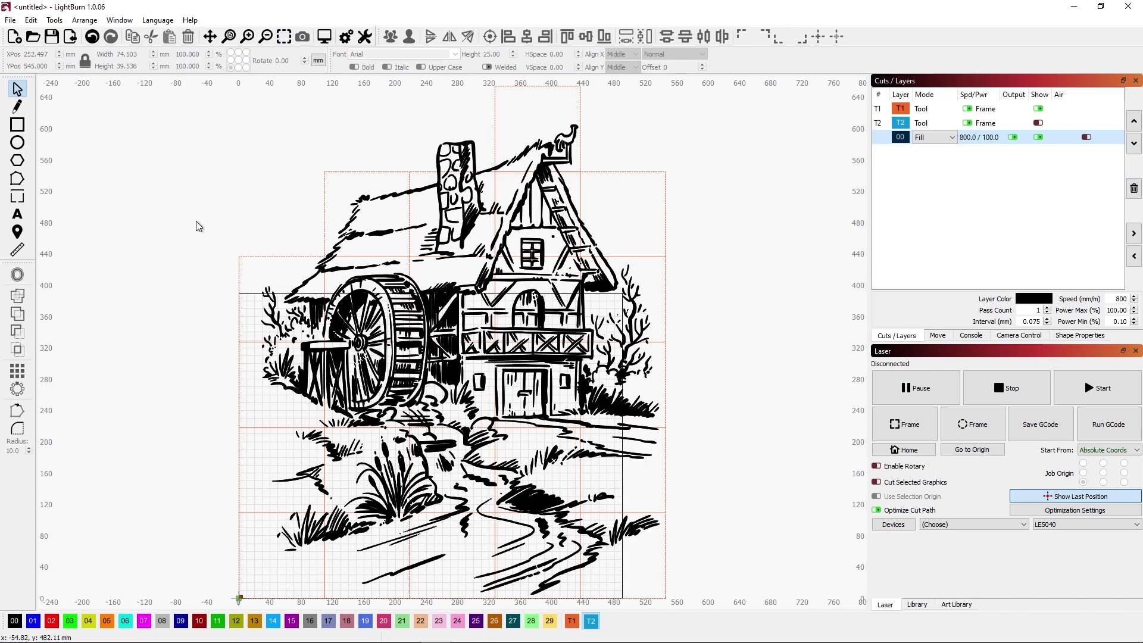
- Select the traced mill drawing with one tile square and cut it with Tools > Cut Shapes
{"action": "left_click", "coordinate": [593, 244]}
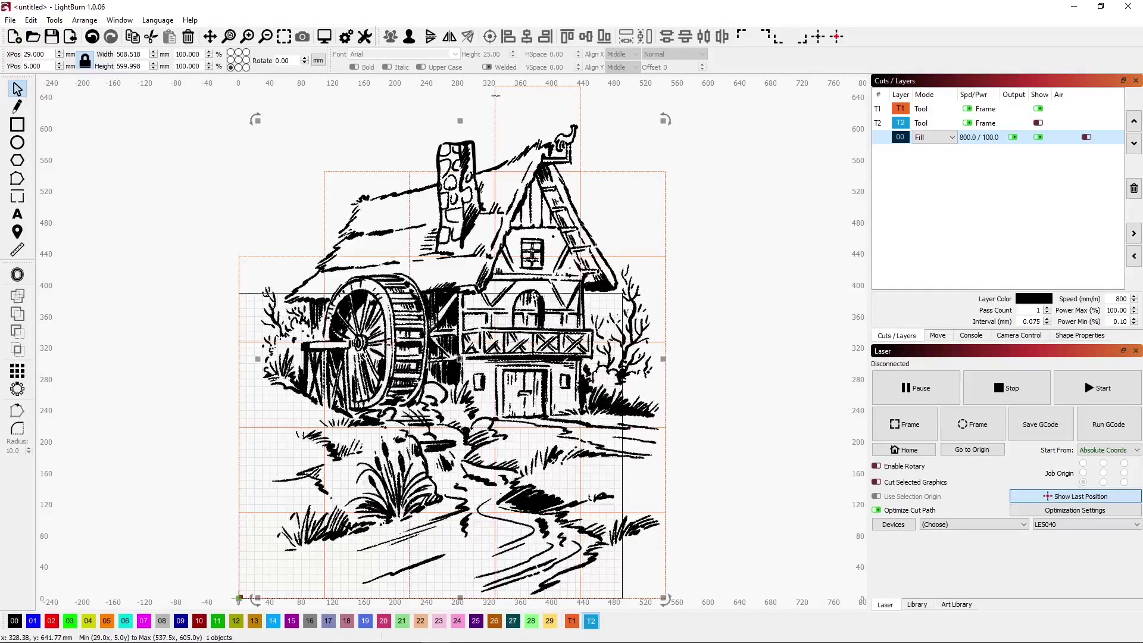
{"action": "left_click", "coordinate": [496, 95], "text": "shift"}
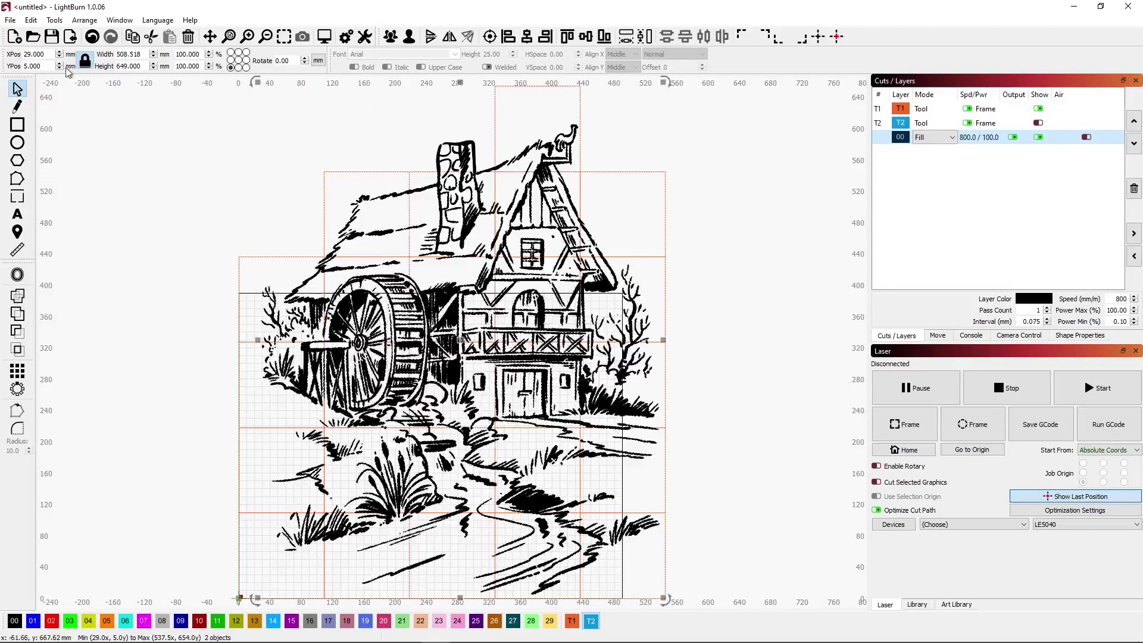
{"action": "left_click", "coordinate": [54, 20]}
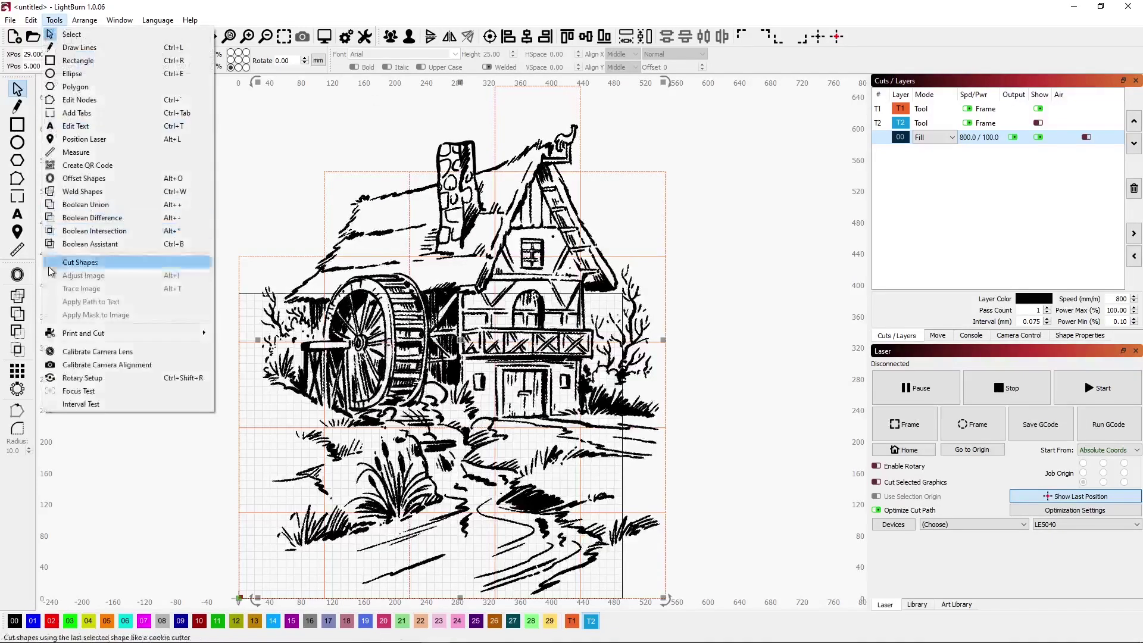
{"action": "left_click", "coordinate": [66, 263]}
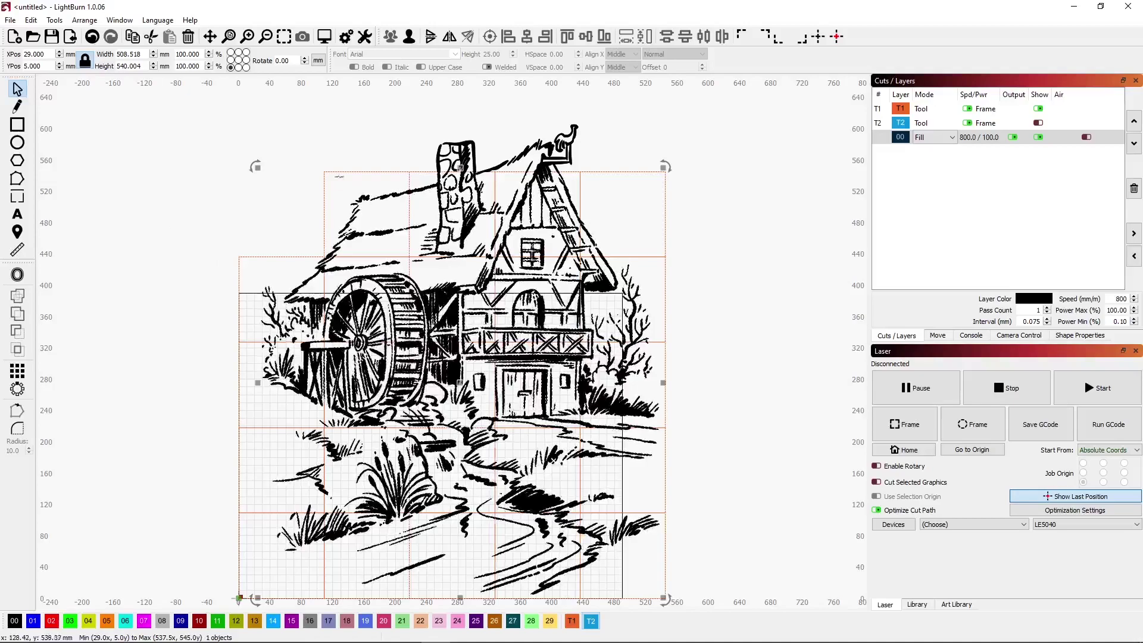
- Repeat Cut Shapes for each remaining tile until the whole drawing is cut into 109 mm squares
{"action": "left_click", "coordinate": [58, 21]}
{"action": "left_click", "coordinate": [87, 262]}
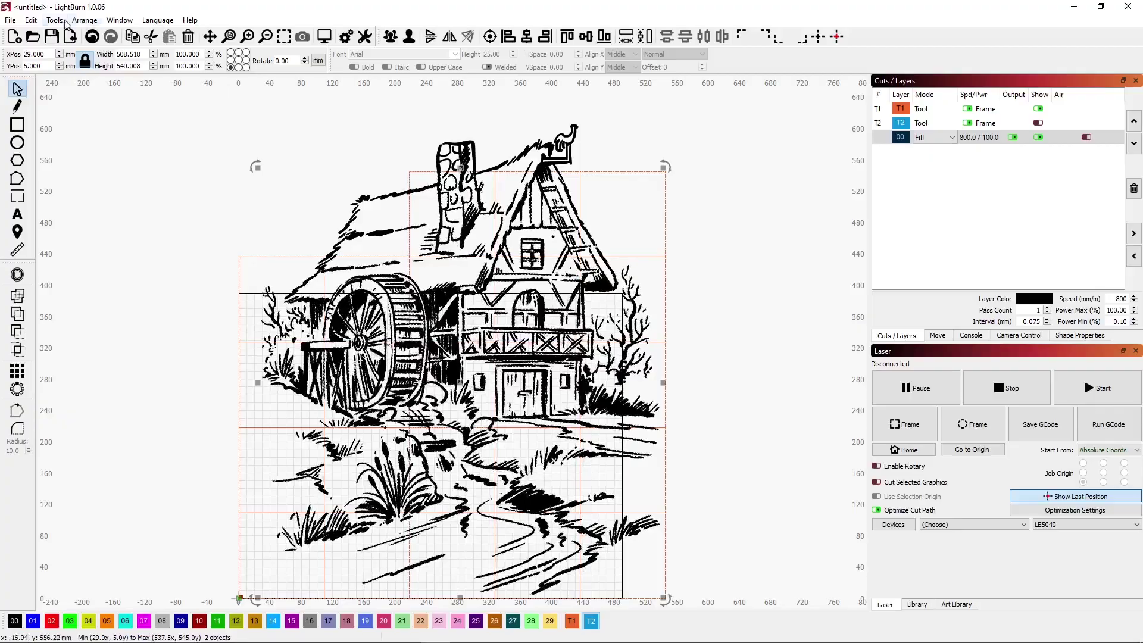
{"action": "left_click", "coordinate": [64, 22]}
{"action": "left_click", "coordinate": [96, 267]}
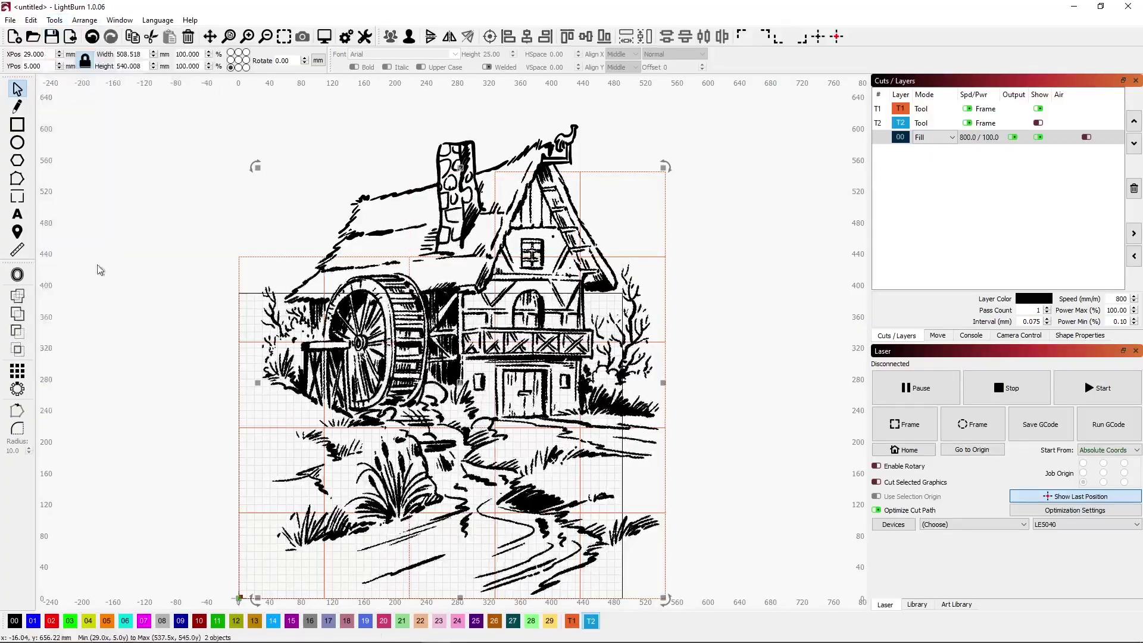
{"action": "left_click", "coordinate": [64, 22]}
{"action": "left_click", "coordinate": [73, 258]}
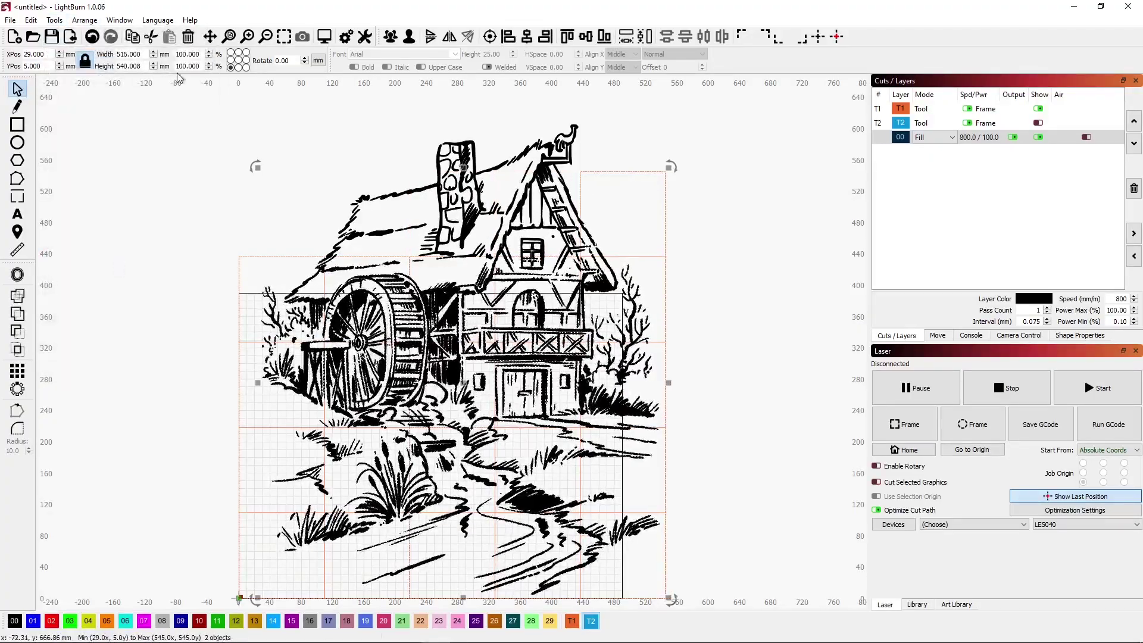
{"action": "left_click", "coordinate": [54, 19]}
{"action": "left_click", "coordinate": [74, 258]}
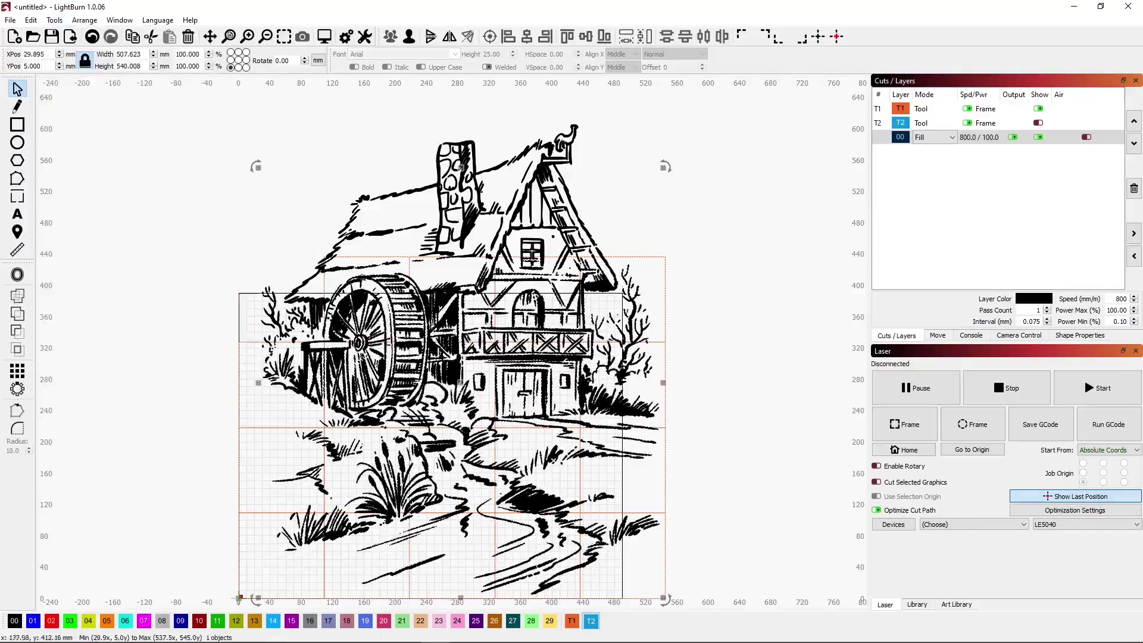
{"action": "left_click", "coordinate": [54, 20]}
{"action": "left_click", "coordinate": [73, 258]}
{"action": "left_click", "coordinate": [55, 20]}
{"action": "left_click", "coordinate": [74, 258]}
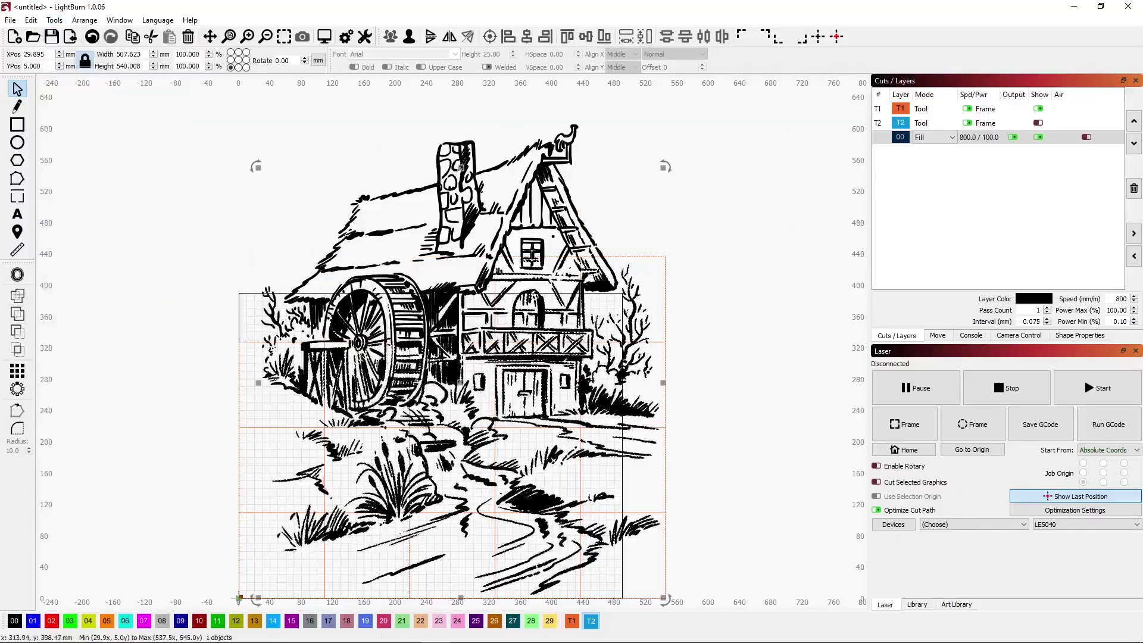
{"action": "left_click", "coordinate": [55, 20]}
{"action": "left_click", "coordinate": [74, 257]}
{"action": "left_click", "coordinate": [54, 20]}
{"action": "left_click", "coordinate": [74, 258]}
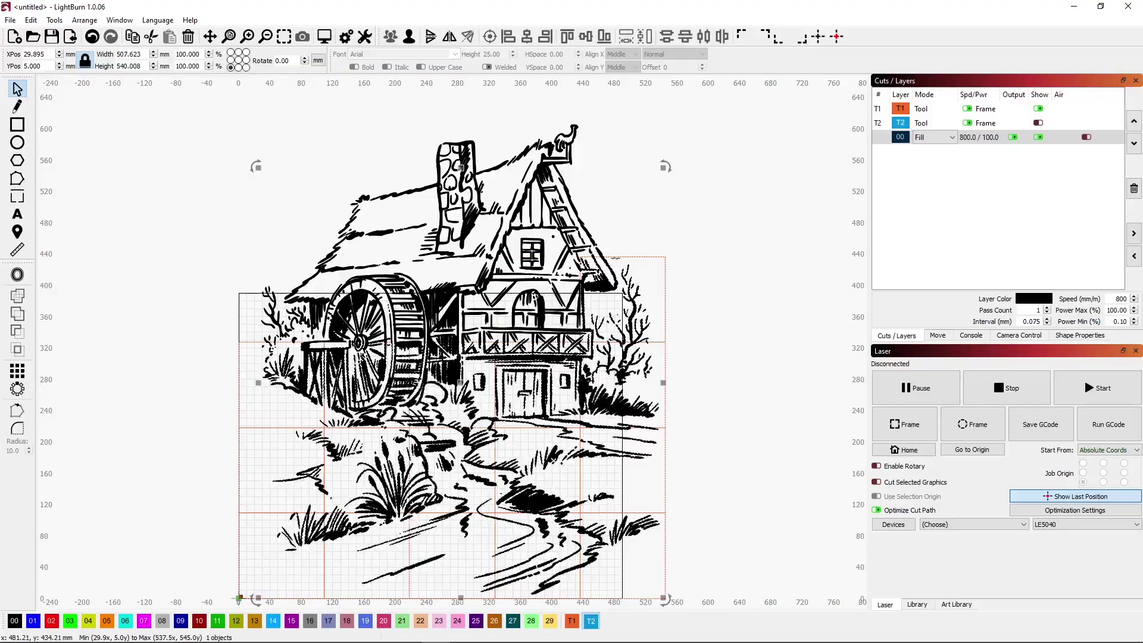
{"action": "left_click", "coordinate": [54, 20]}
{"action": "left_click", "coordinate": [74, 258]}
{"action": "left_click", "coordinate": [54, 20]}
{"action": "left_click", "coordinate": [80, 262]}
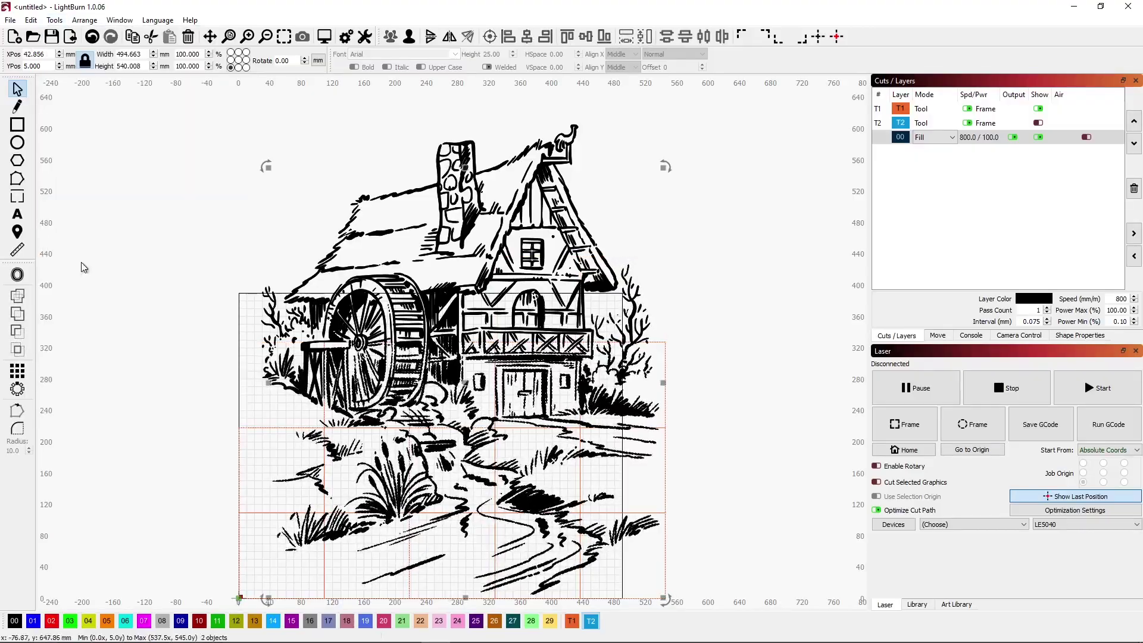
{"action": "left_click", "coordinate": [54, 20]}
{"action": "left_click", "coordinate": [100, 264]}
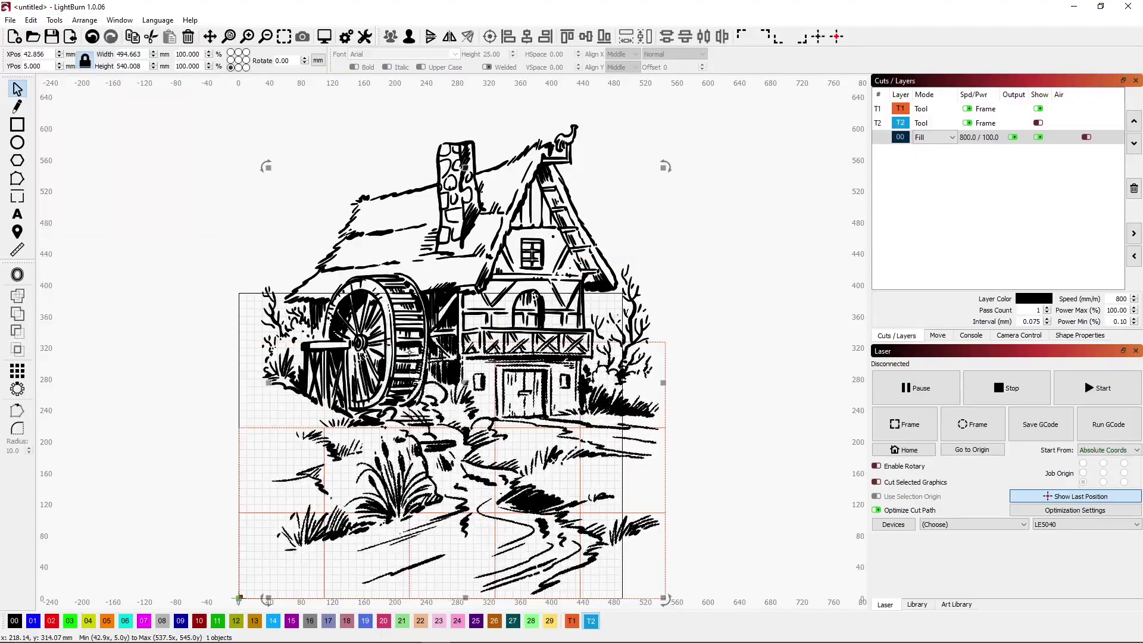
{"action": "left_click", "coordinate": [54, 20]}
{"action": "left_click", "coordinate": [74, 264]}
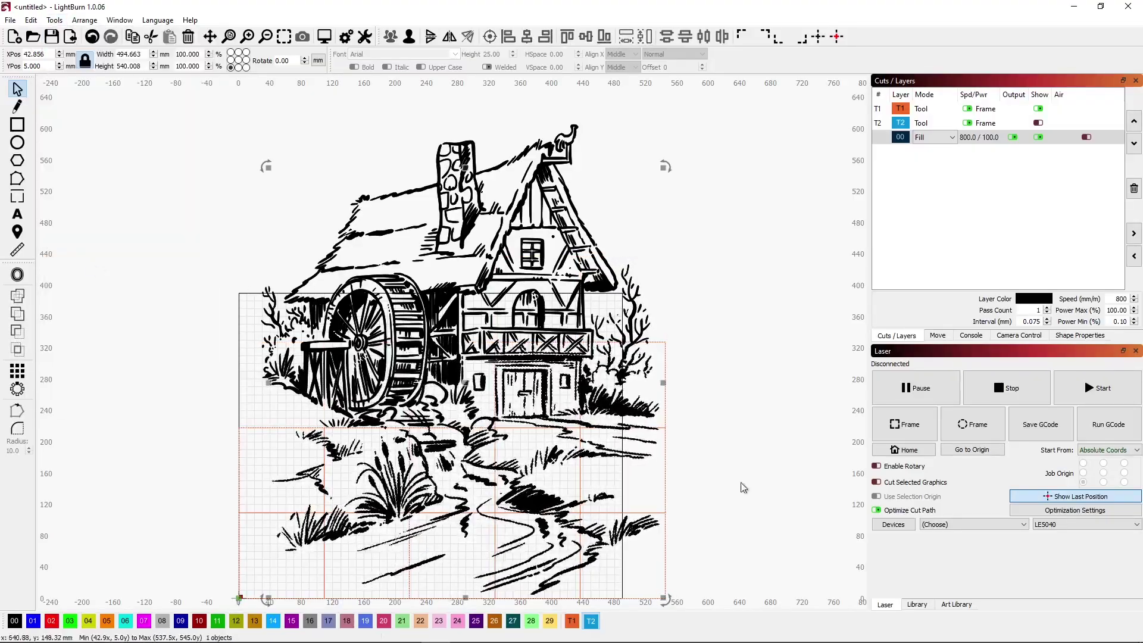
{"action": "left_click", "coordinate": [54, 20]}
{"action": "left_click", "coordinate": [80, 263]}
{"action": "left_click", "coordinate": [55, 20]}
{"action": "left_click", "coordinate": [80, 264]}
{"action": "left_click", "coordinate": [54, 20]}
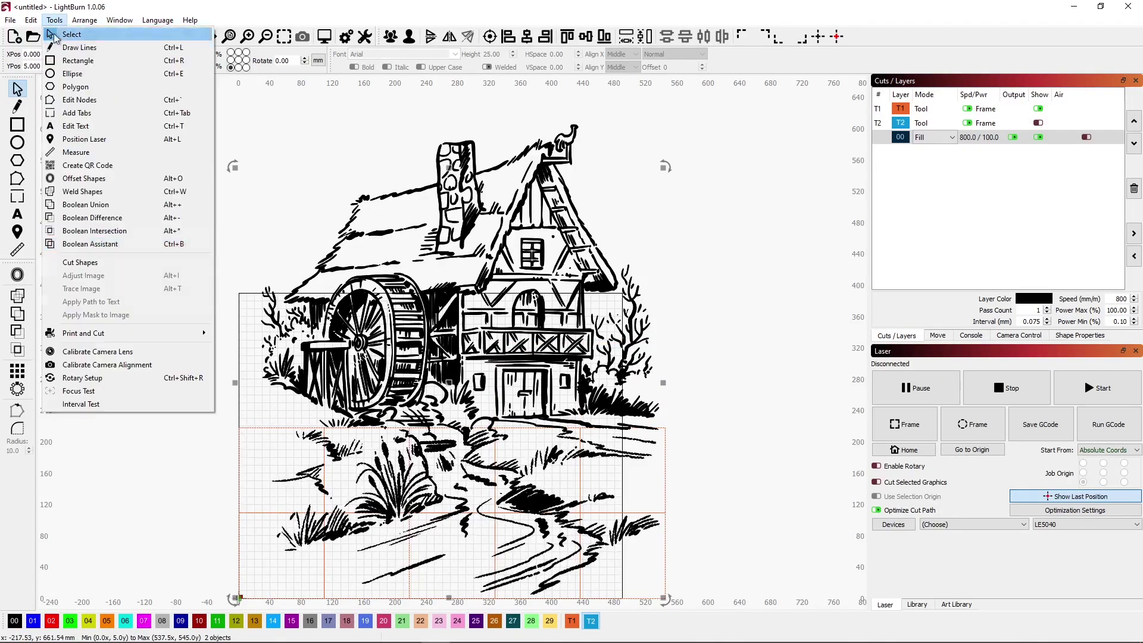
{"action": "left_click", "coordinate": [79, 264]}
{"action": "left_click", "coordinate": [54, 20]}
{"action": "left_click", "coordinate": [80, 263]}
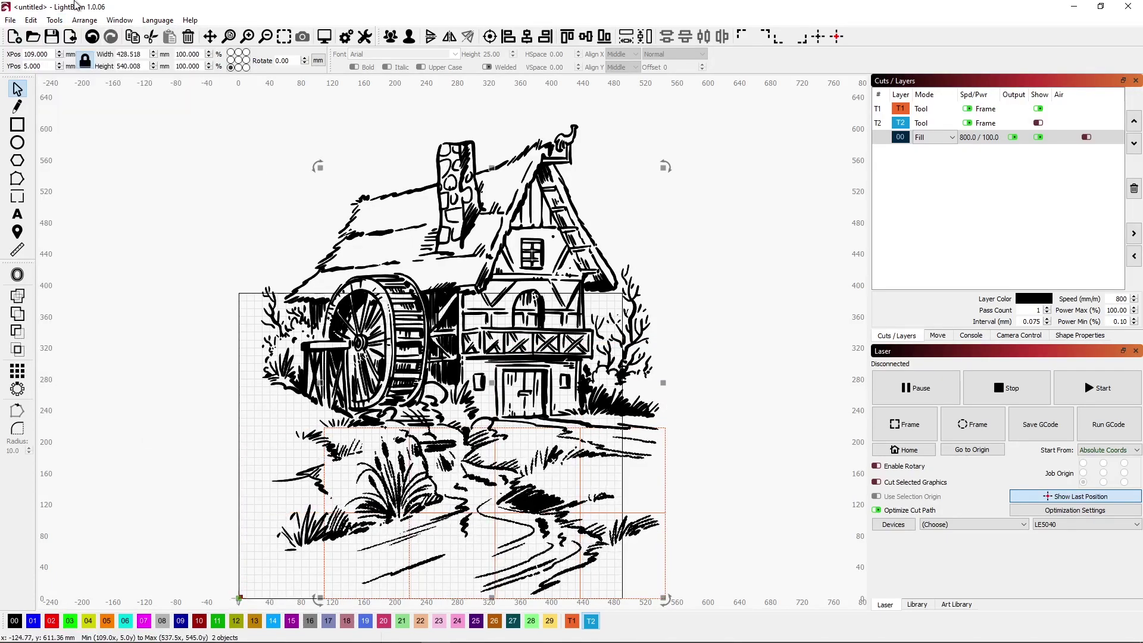
{"action": "left_click", "coordinate": [54, 20]}
{"action": "left_click", "coordinate": [80, 263]}
{"action": "left_click", "coordinate": [54, 20]}
{"action": "left_click", "coordinate": [104, 264]}
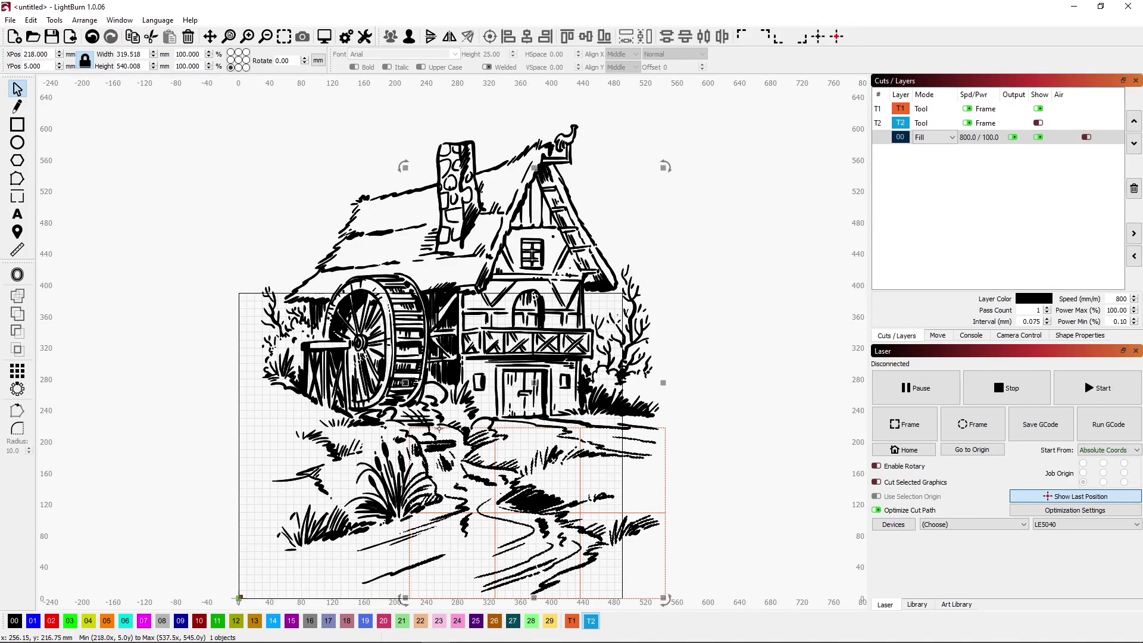
{"action": "left_click", "coordinate": [54, 20]}
{"action": "left_click", "coordinate": [80, 264]}
{"action": "left_click", "coordinate": [54, 19]}
{"action": "left_click", "coordinate": [79, 264]}
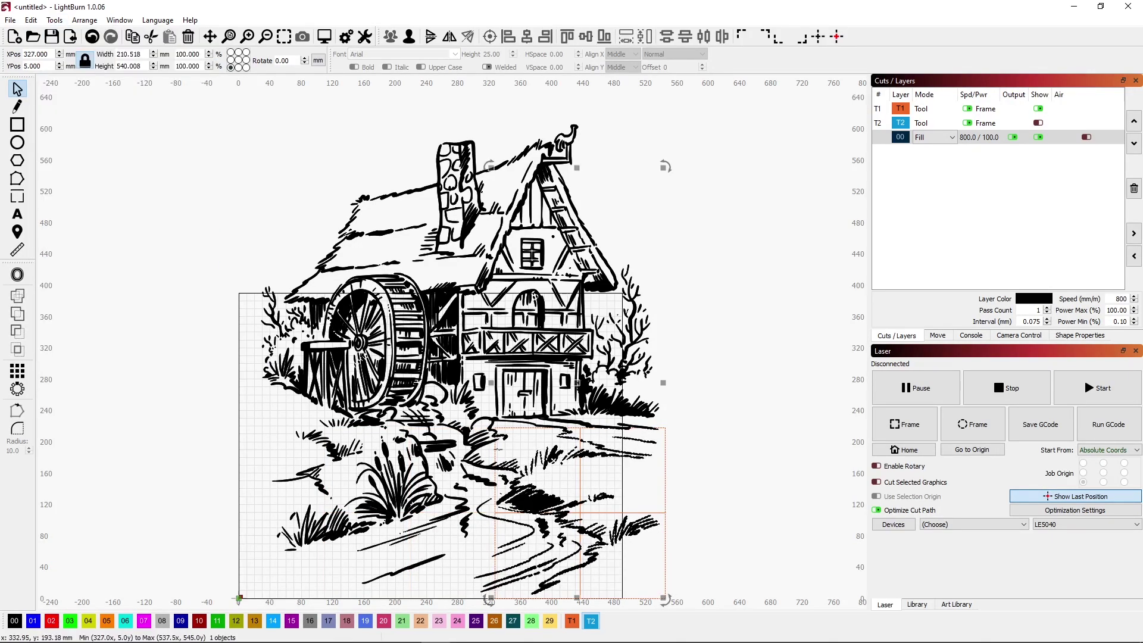
{"action": "left_click", "coordinate": [54, 20]}
{"action": "left_click", "coordinate": [80, 264]}
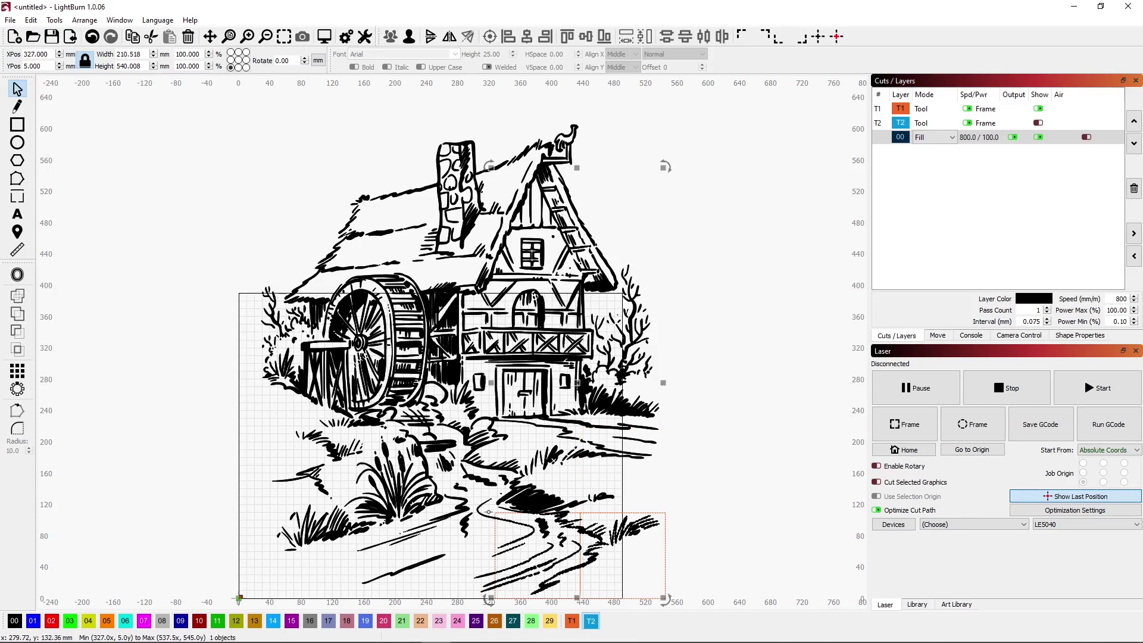
{"action": "left_click", "coordinate": [54, 20]}
{"action": "left_click", "coordinate": [80, 264]}
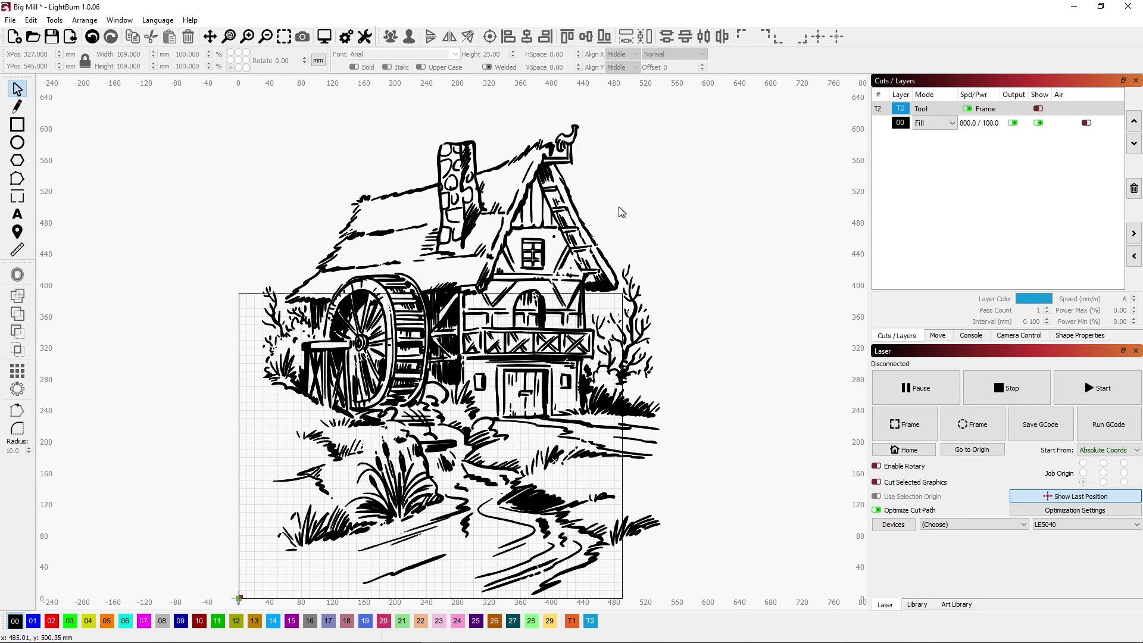
- Turn on Show for the T2 layer so its blue tile grid overlays the mill
{"action": "left_click", "coordinate": [1010, 112]}
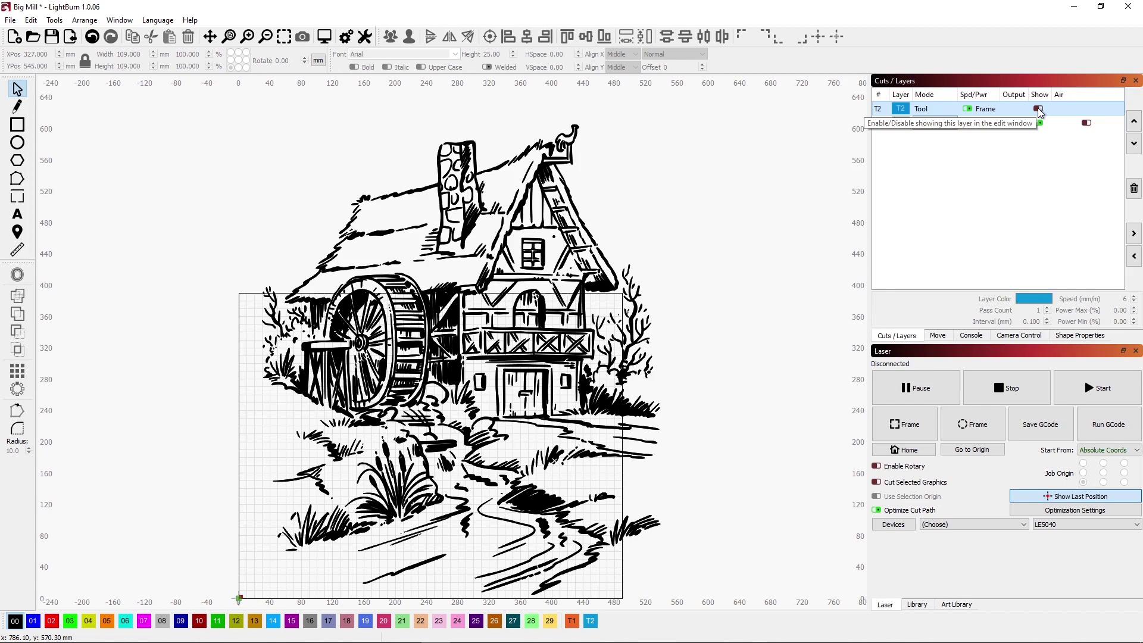
{"action": "left_click", "coordinate": [1038, 109]}
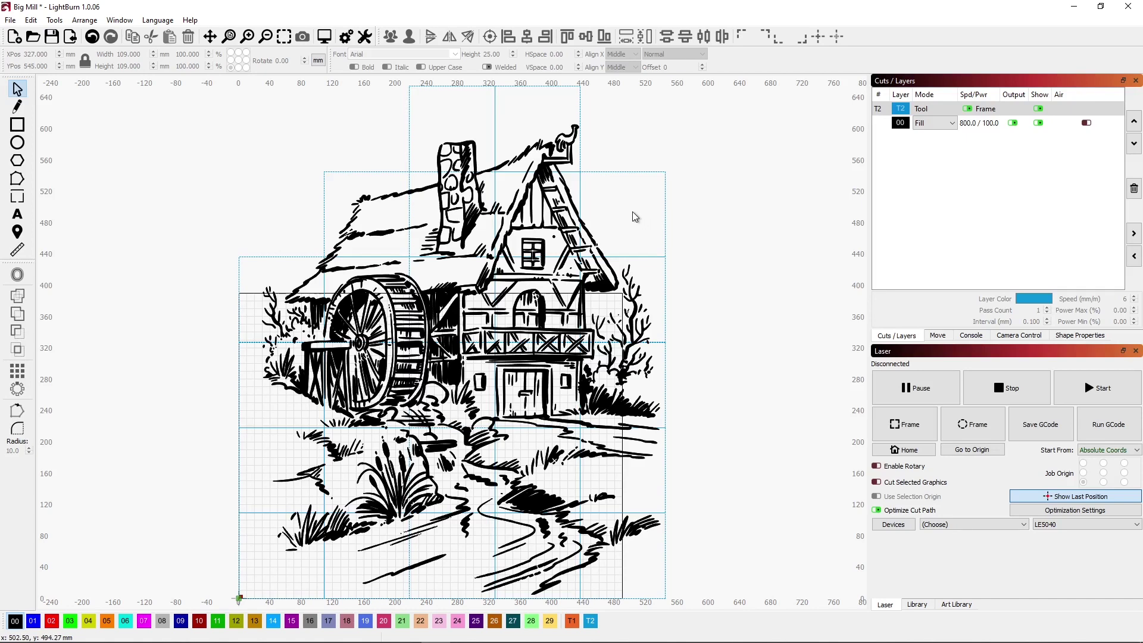
{"action": "left_click", "coordinate": [582, 143]}
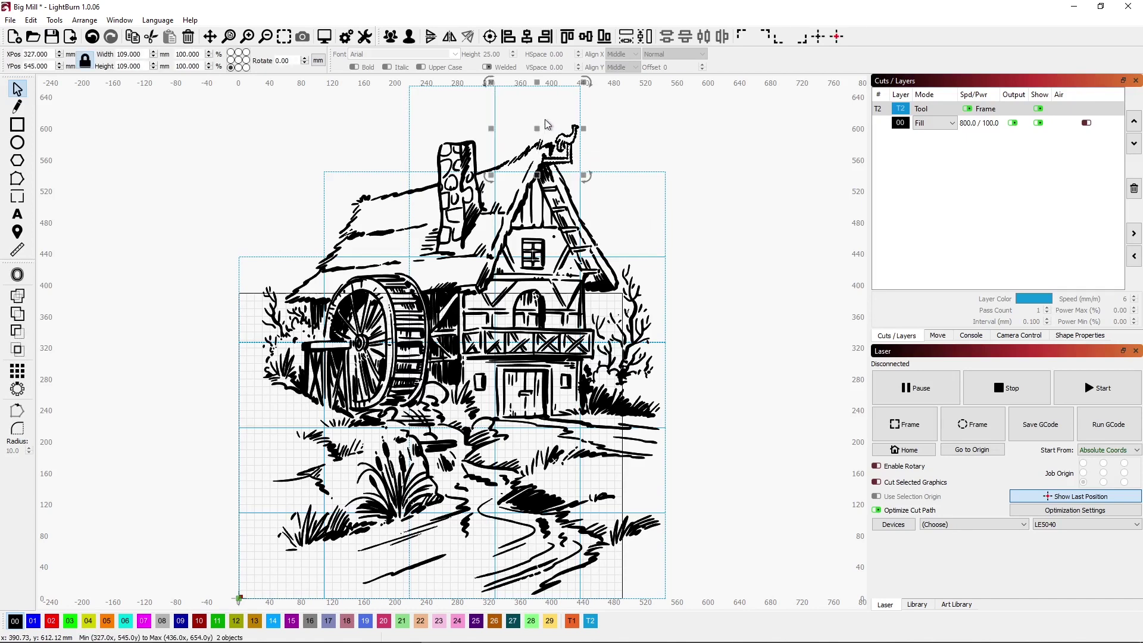
{"action": "left_click", "coordinate": [651, 147]}
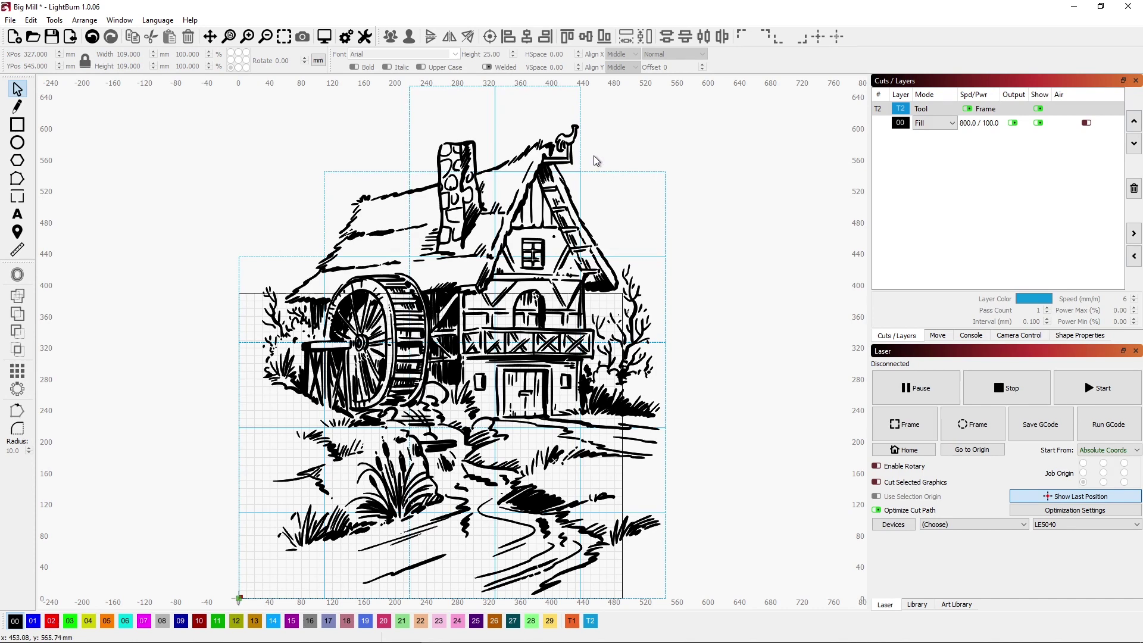
{"action": "left_click_drag", "start_coordinate": [594, 156], "coordinate": [576, 137]}
{"action": "left_click_drag", "start_coordinate": [575, 131], "coordinate": [570, 123]}
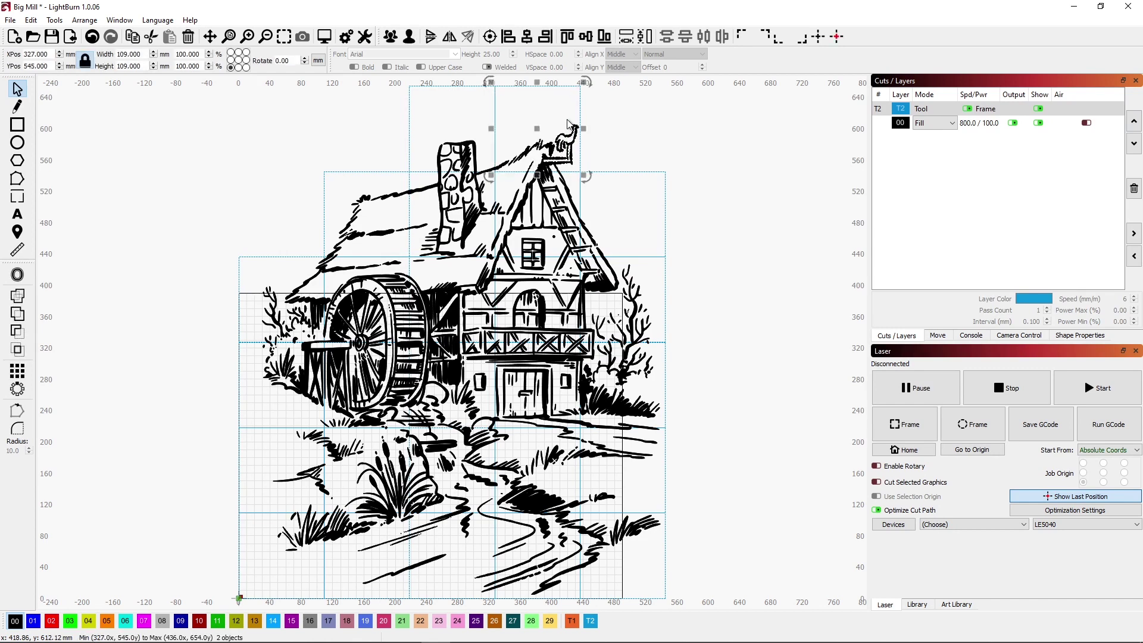
{"action": "left_click_drag", "start_coordinate": [568, 123], "coordinate": [714, 132]}
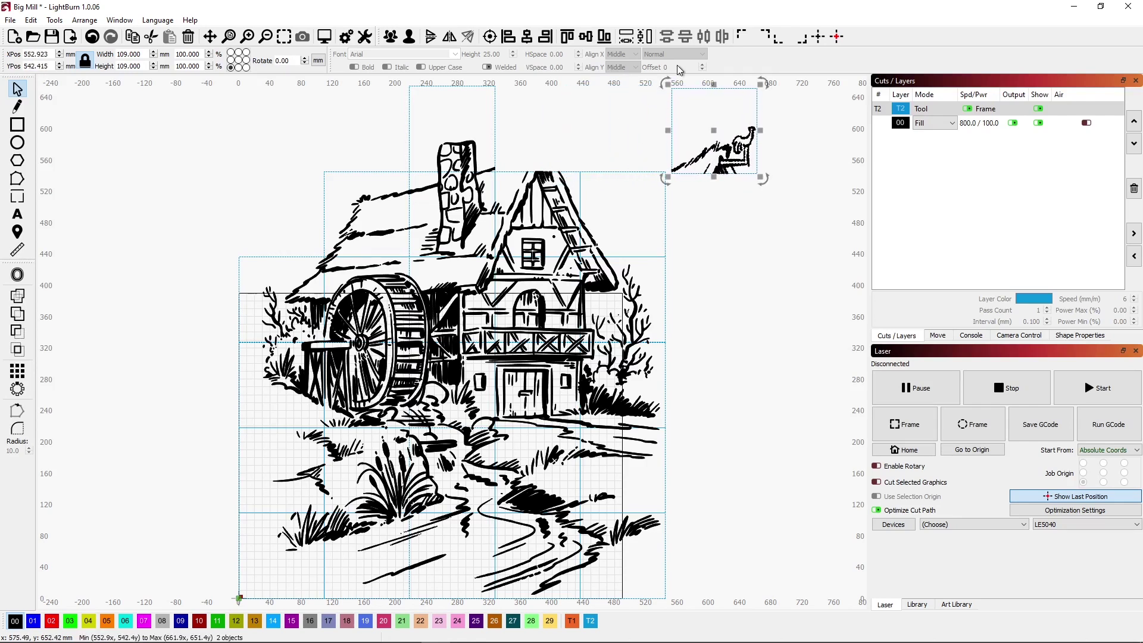
{"action": "left_click_drag", "start_coordinate": [505, 155], "coordinate": [287, 143]}
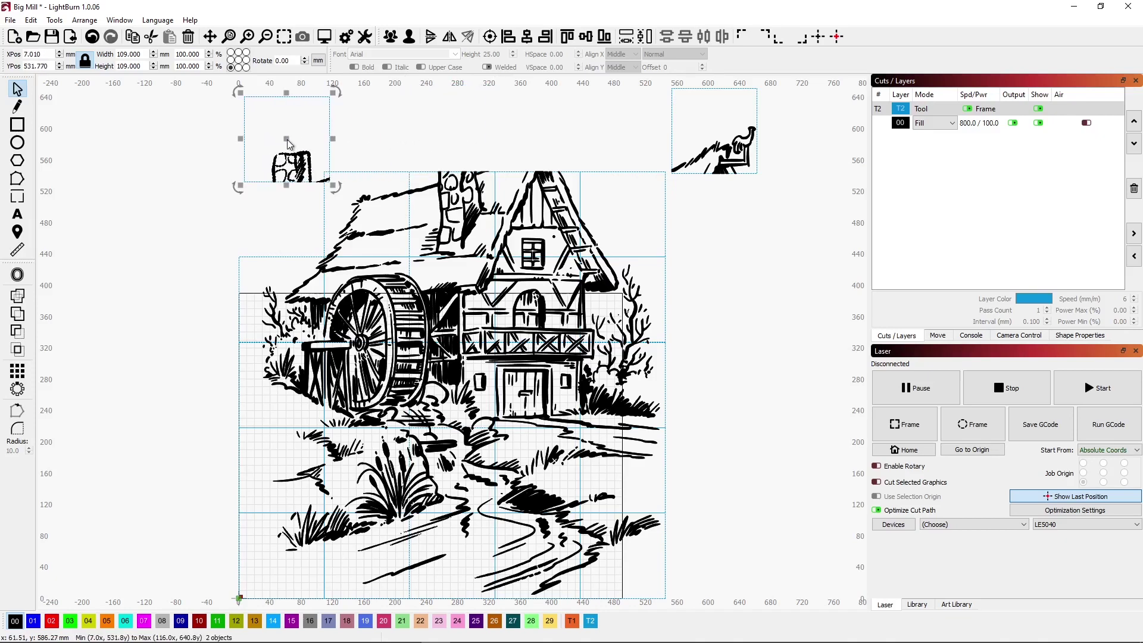
{"action": "key", "text": "ctrl+z"}
{"action": "key", "text": "ctrl+z"}
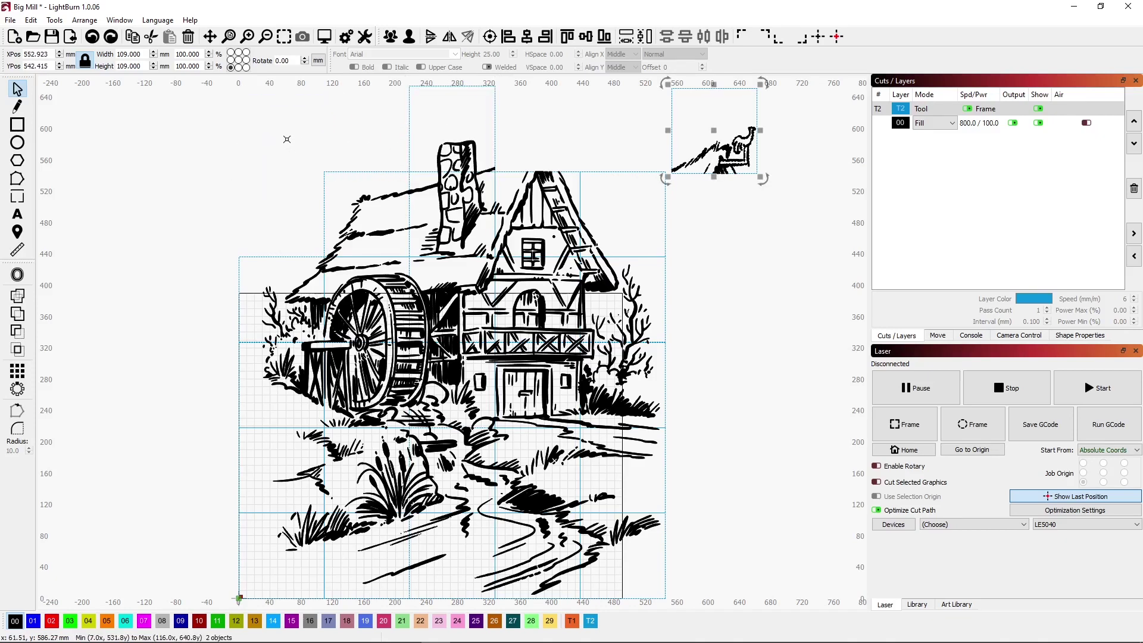
{"action": "key", "text": "ctrl+z"}
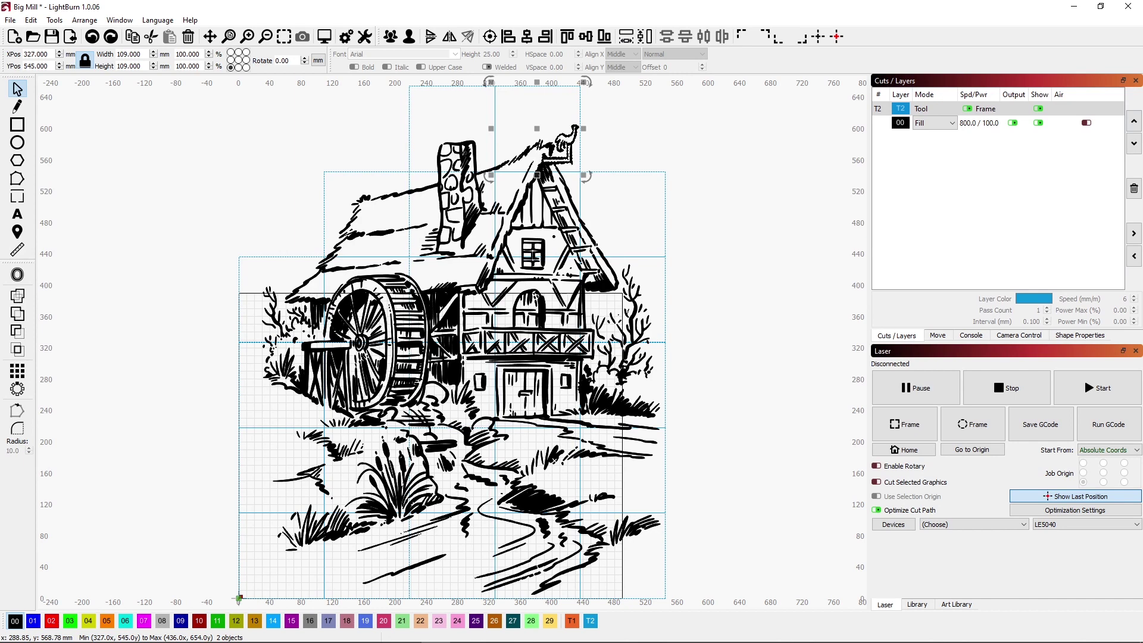
{"action": "left_click", "coordinate": [650, 144]}
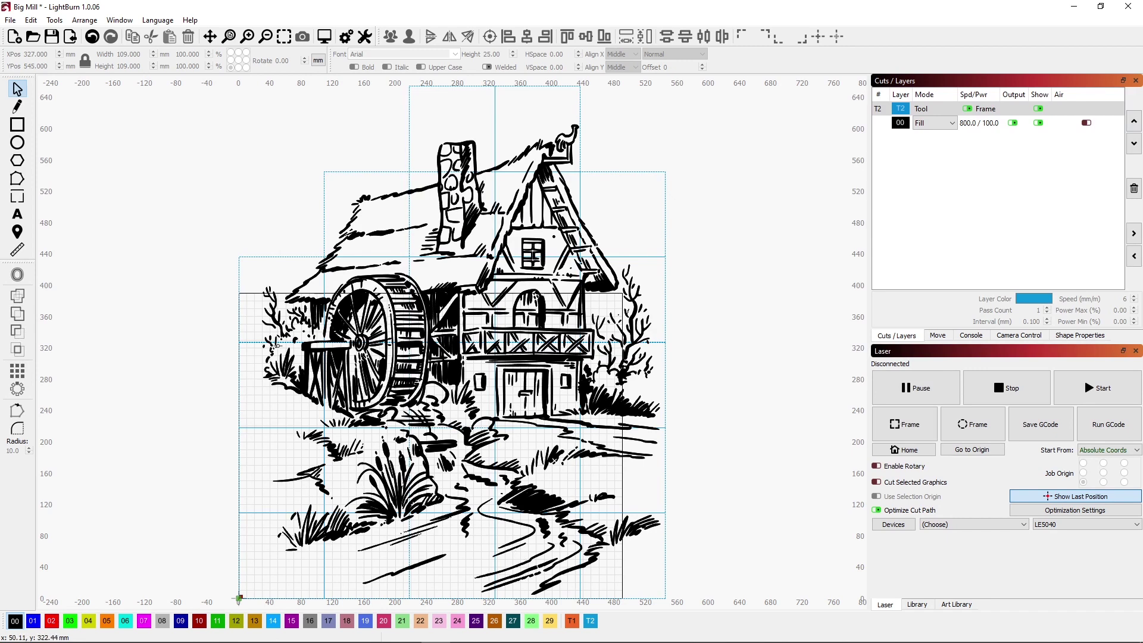
- Delete the upper tile rows and save the remaining lower tiles as 'Big Mill Burn 1'
{"action": "left_click_drag", "start_coordinate": [703, 311], "coordinate": [169, 112]}
{"action": "key", "text": "Delete"}
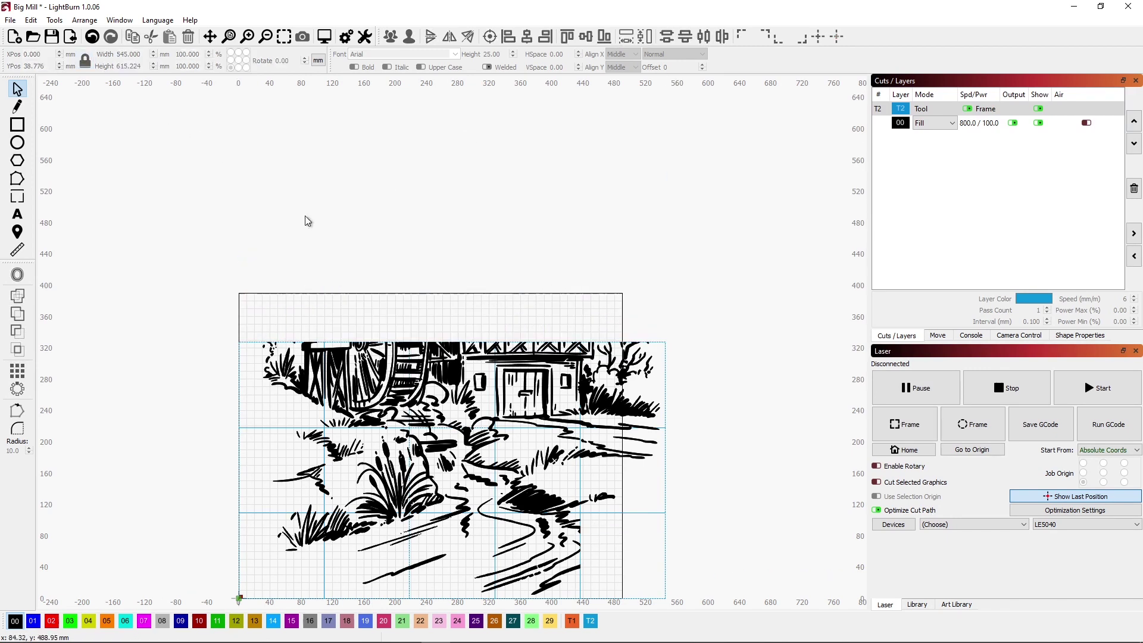
{"action": "left_click_drag", "start_coordinate": [684, 569], "coordinate": [612, 379]}
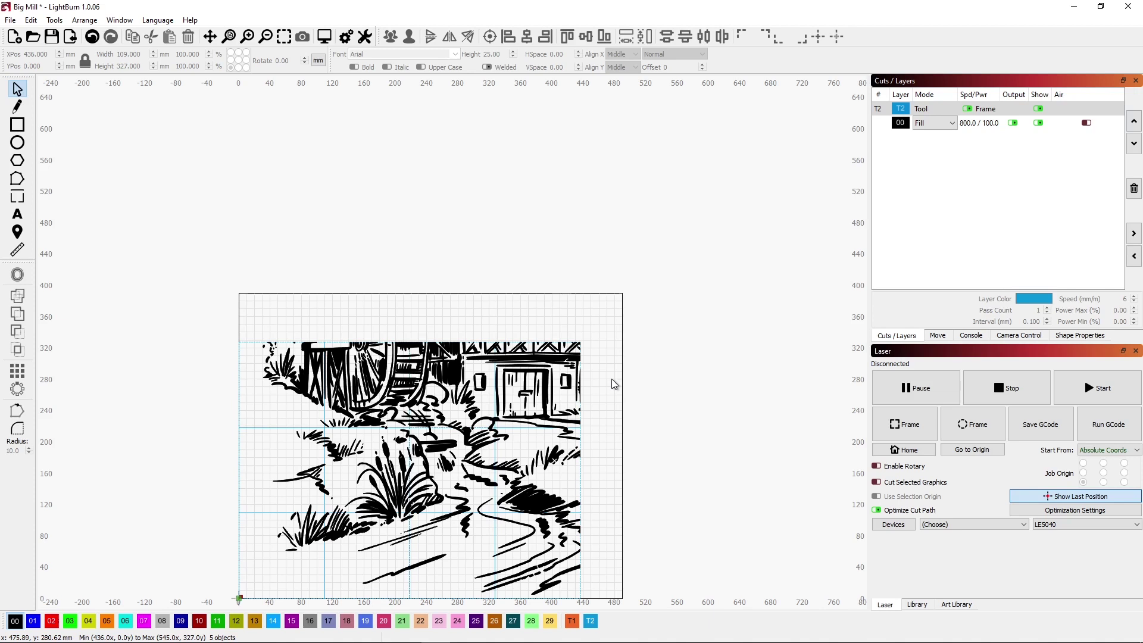
{"action": "left_click", "coordinate": [612, 378]}
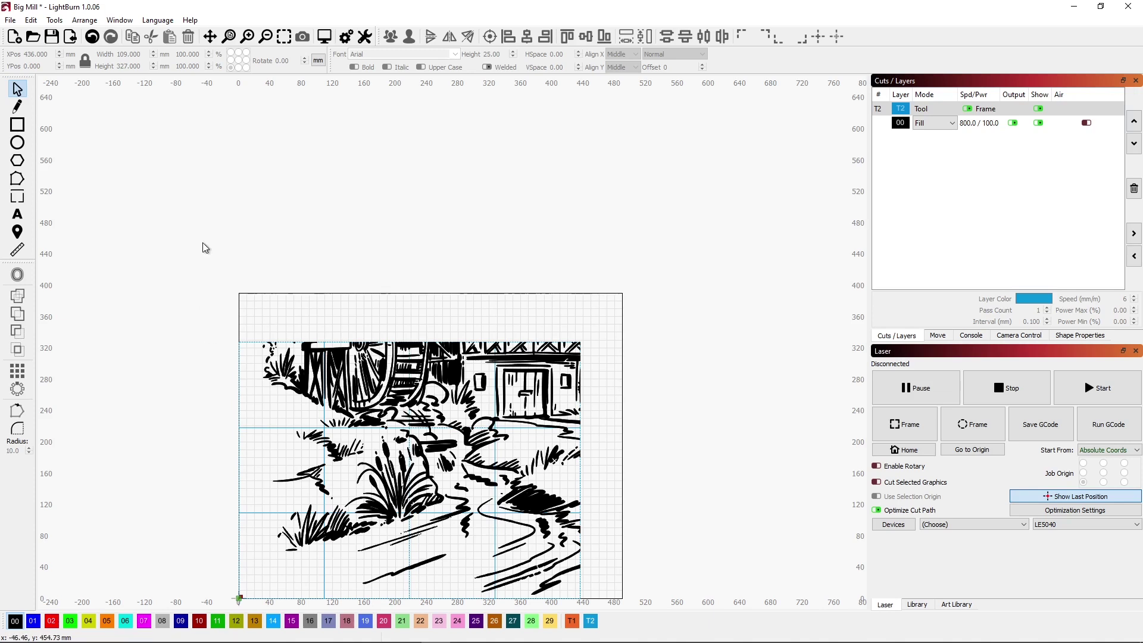
{"action": "left_click", "coordinate": [11, 21]}
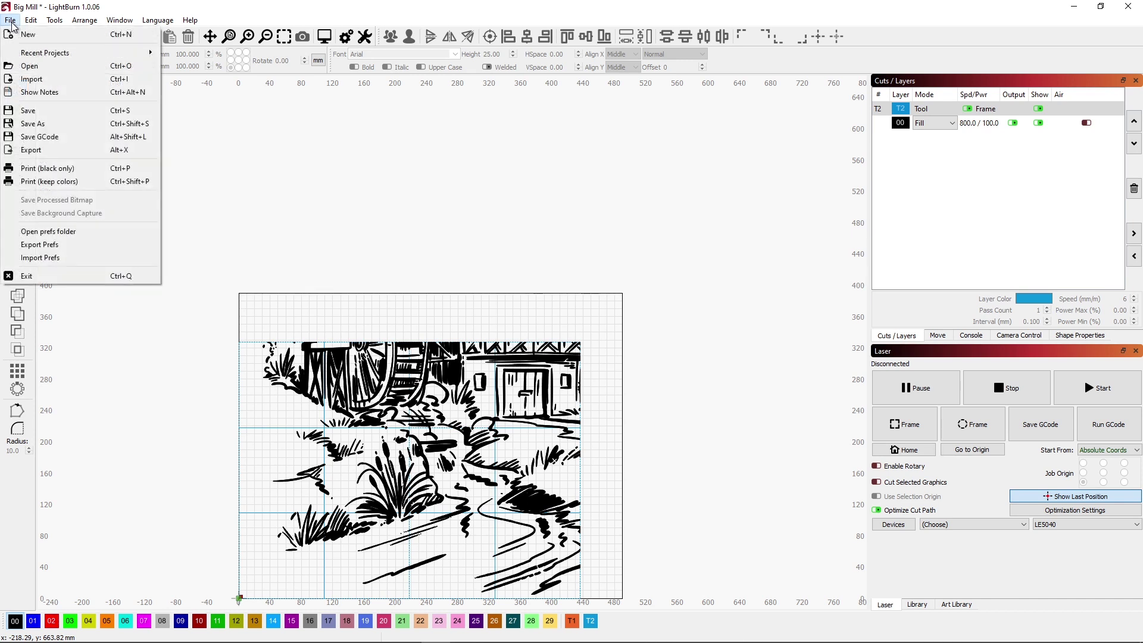
{"action": "left_click", "coordinate": [48, 123]}
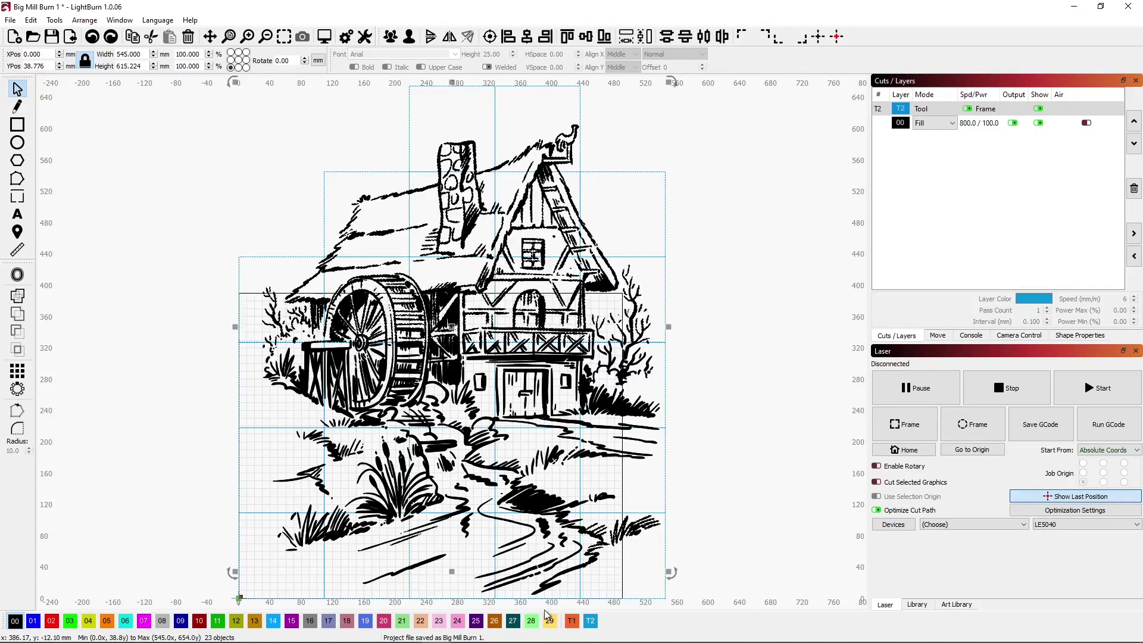
- Delete the lower-left block of tiles and the right-hand column of tiles
{"action": "left_click", "coordinate": [200, 387]}
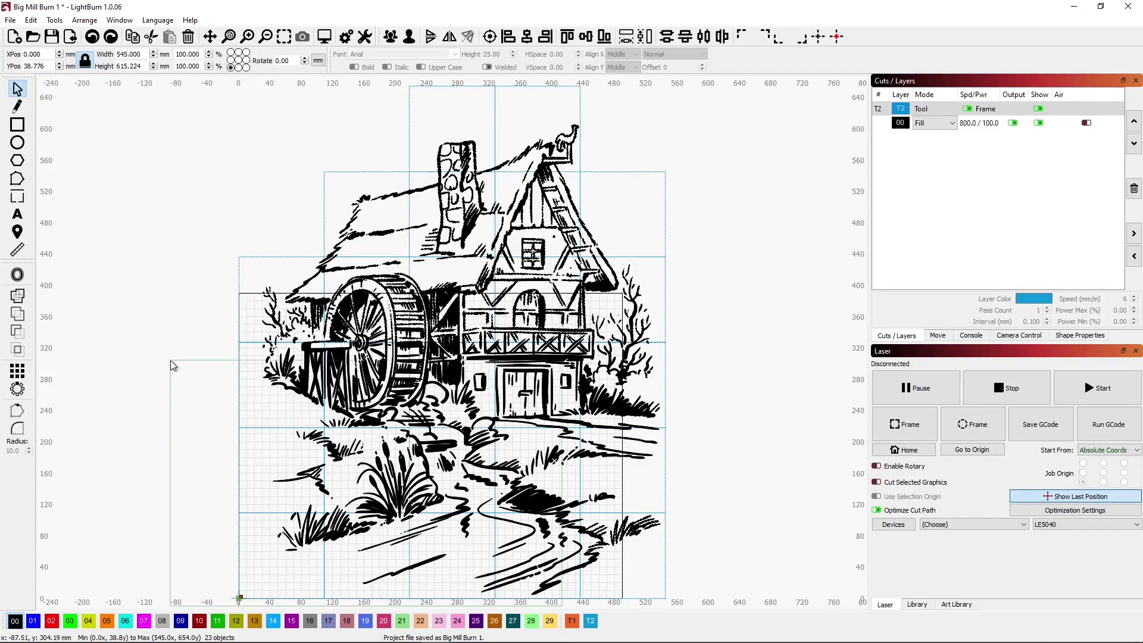
{"action": "left_click", "coordinate": [301, 421]}
{"action": "key", "text": "Delete"}
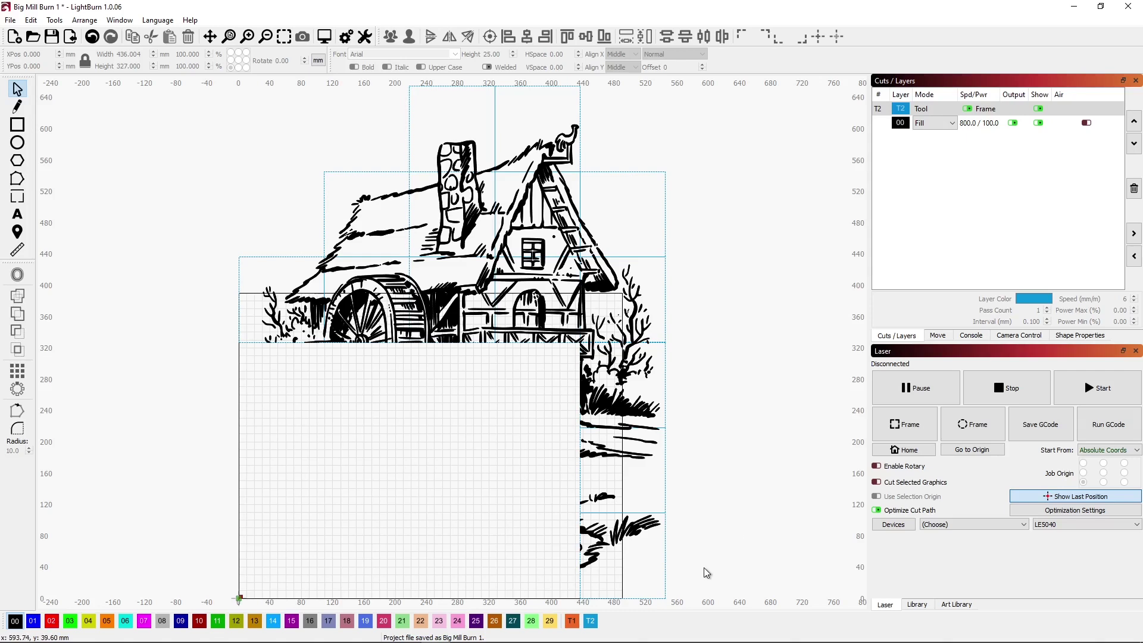
{"action": "left_click_drag", "start_coordinate": [701, 566], "coordinate": [606, 173]}
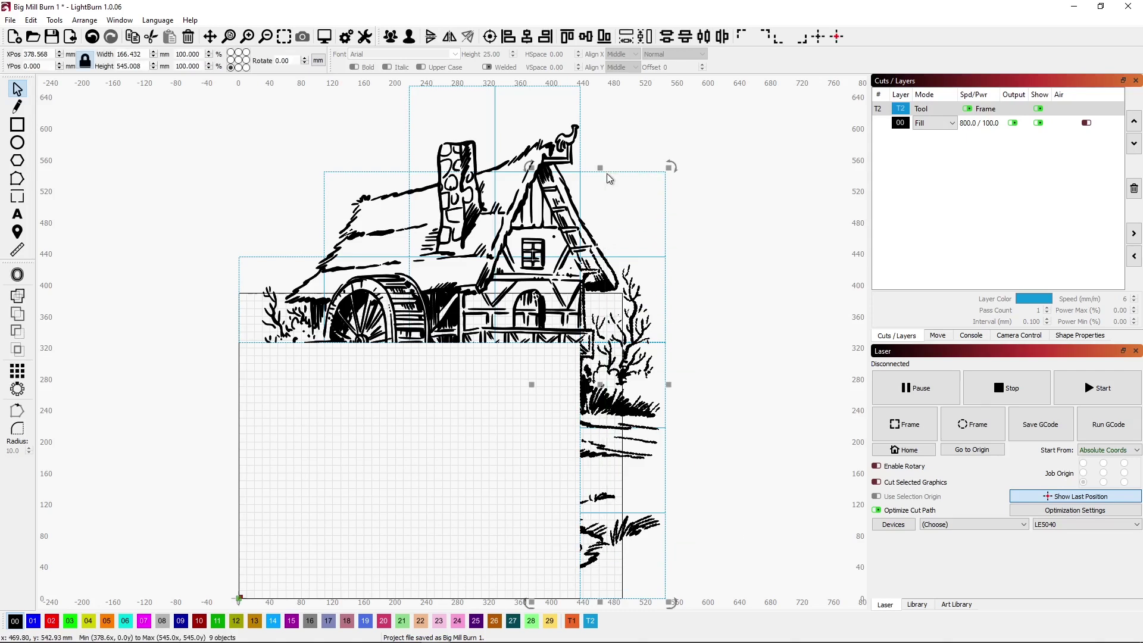
{"action": "key", "text": "Delete"}
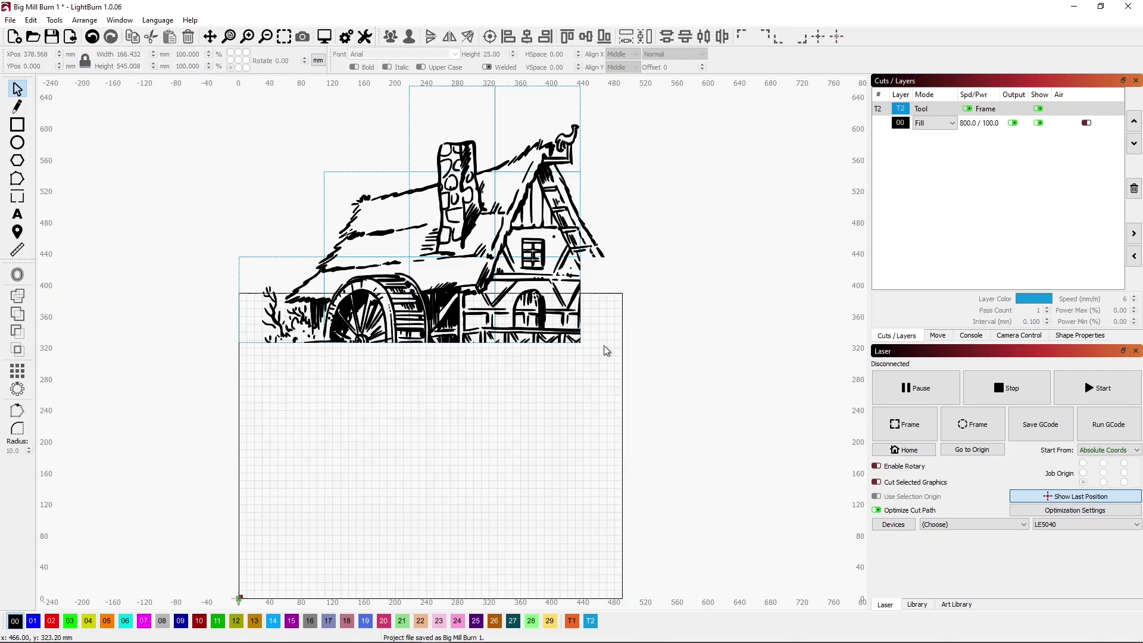
- Move the remaining tiles to the page's lower-left corner, save under a new name, then undo
{"action": "key", "text": "ctrl+a"}
{"action": "left_click", "coordinate": [780, 46]}
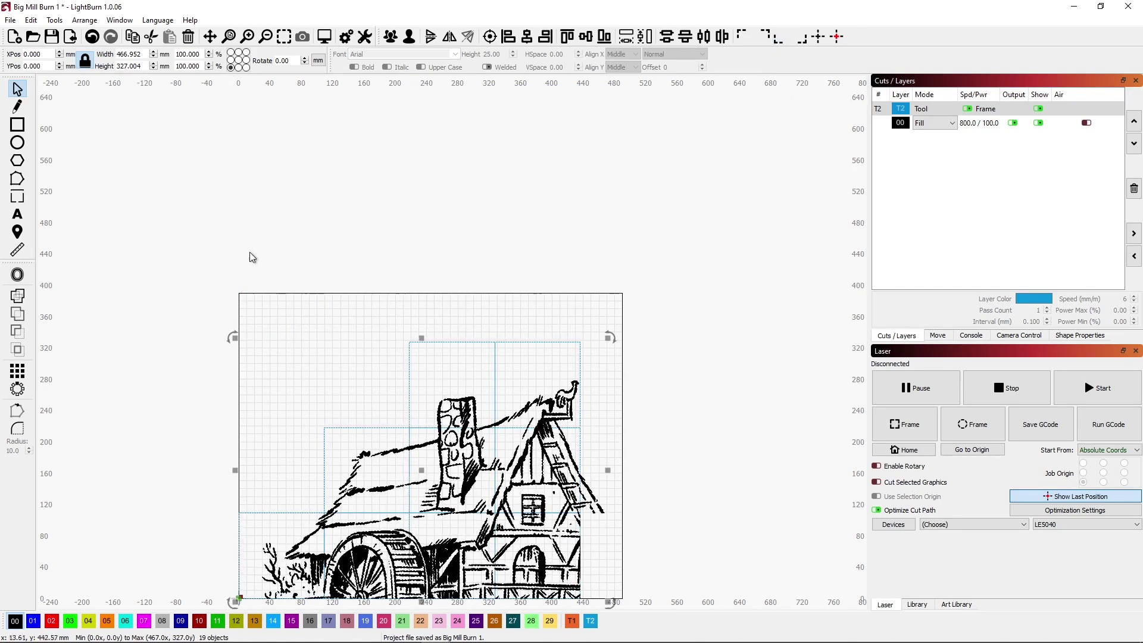
{"action": "left_click", "coordinate": [10, 19]}
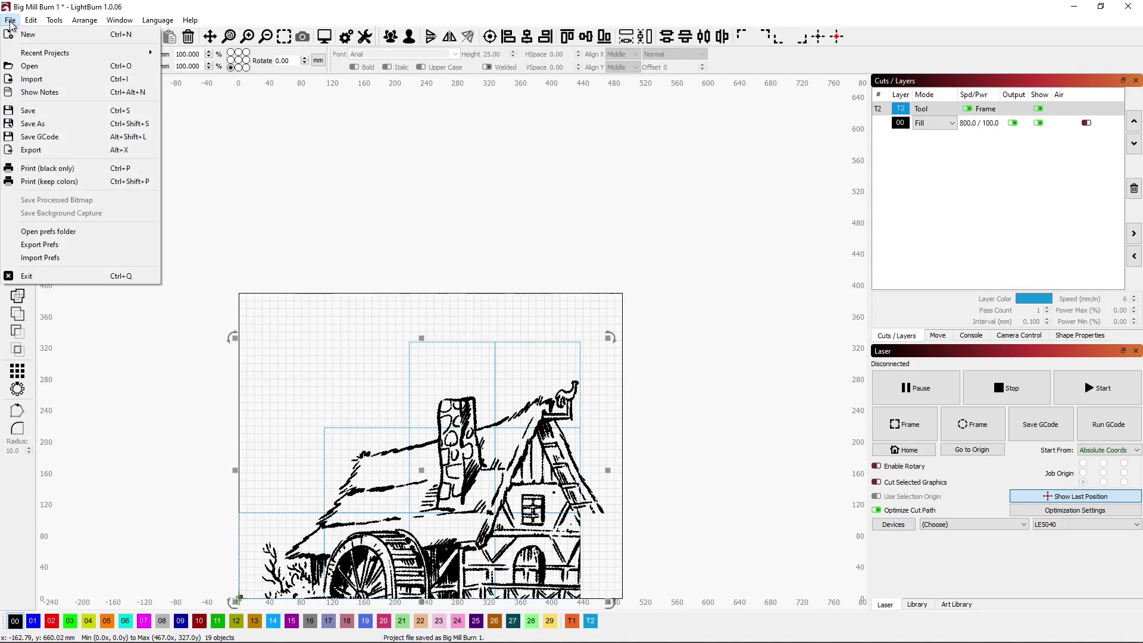
{"action": "left_click", "coordinate": [37, 119]}
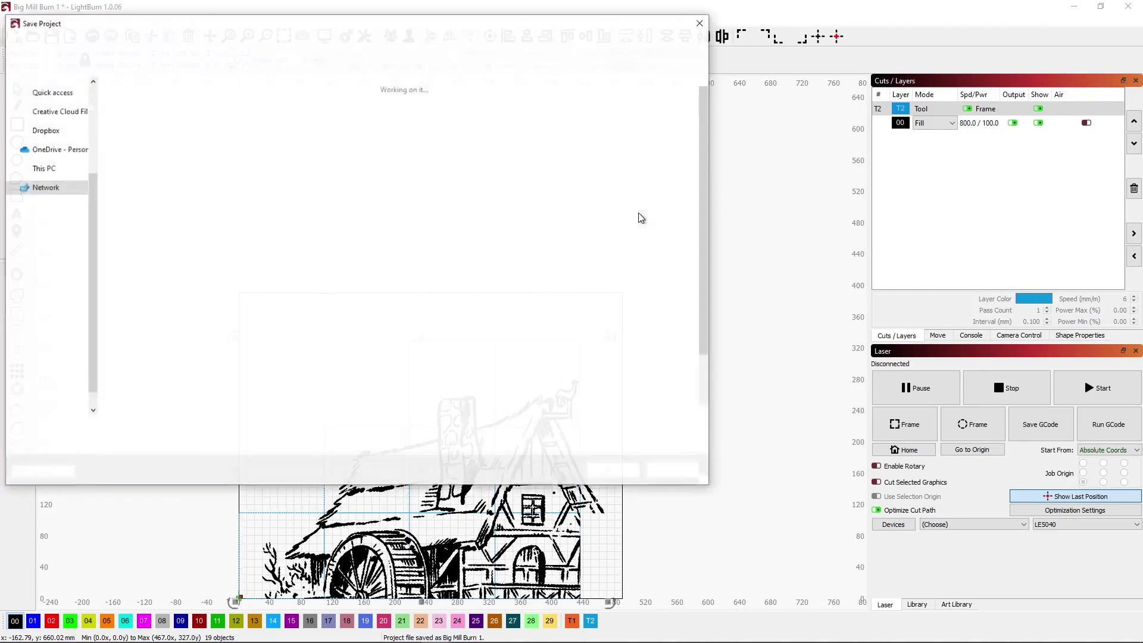
{"action": "key", "text": "Escape"}
{"action": "key", "text": "ctrl+z"}
{"action": "key", "text": "ctrl+z"}
{"action": "key", "text": "ctrl+z"}
{"action": "key", "text": "ctrl+z"}
{"action": "key", "text": "ctrl+z"}
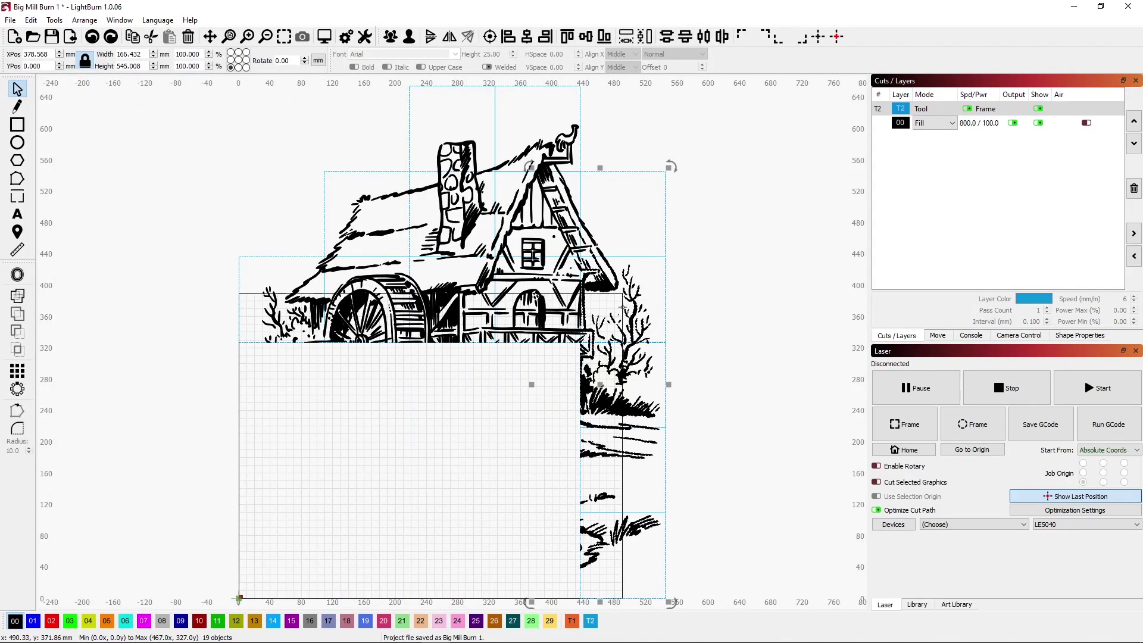
- Keep only the right-hand tile column and move it to the page's lower-left corner
{"action": "left_click", "coordinate": [548, 366]}
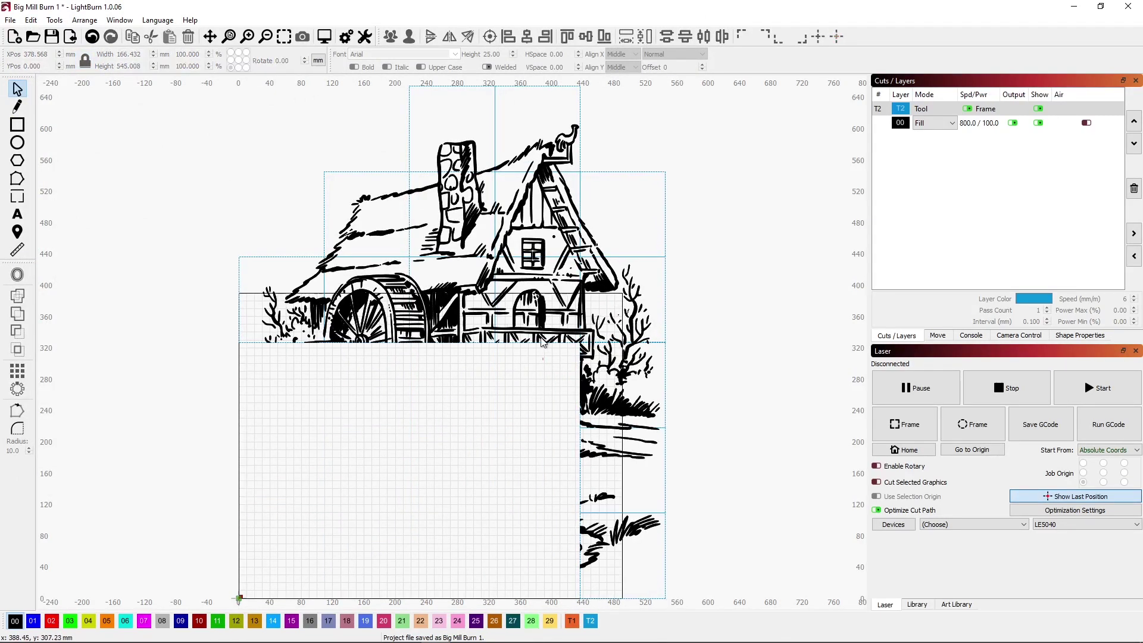
{"action": "left_click_drag", "start_coordinate": [548, 366], "coordinate": [194, 112]}
{"action": "key", "text": "ctrl+z"}
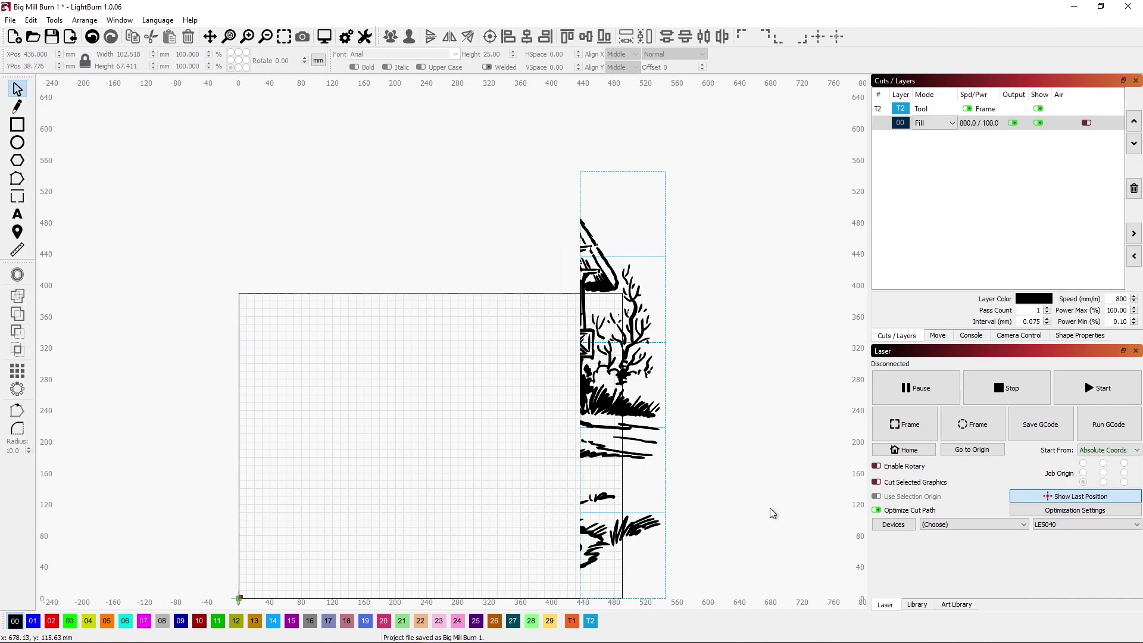
{"action": "key", "text": "ctrl+a"}
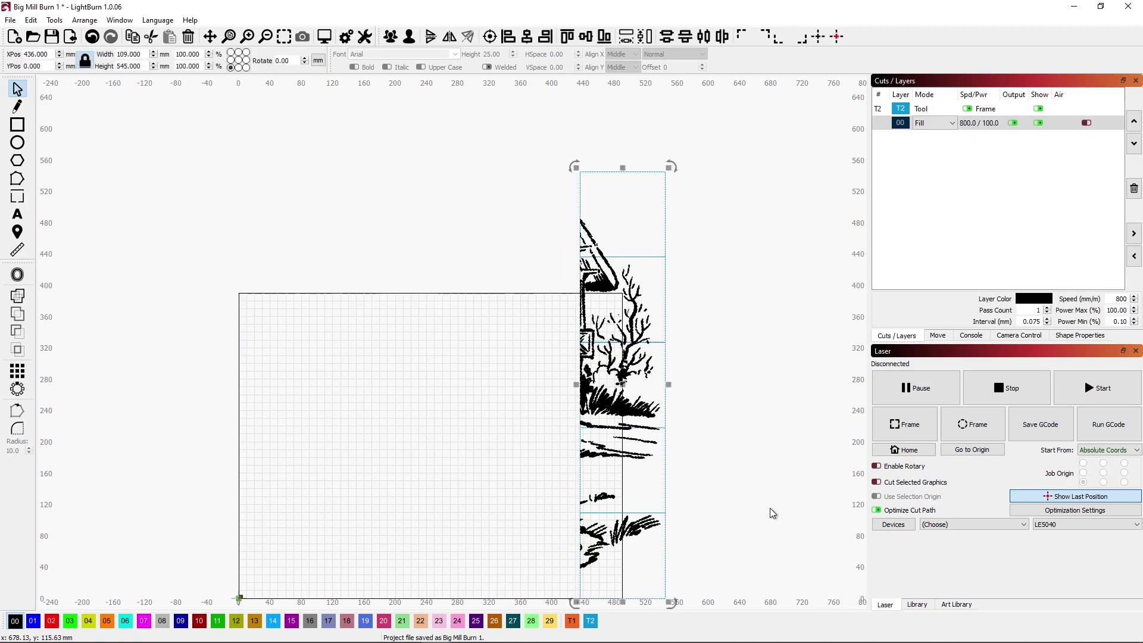
{"action": "left_click", "coordinate": [775, 43]}
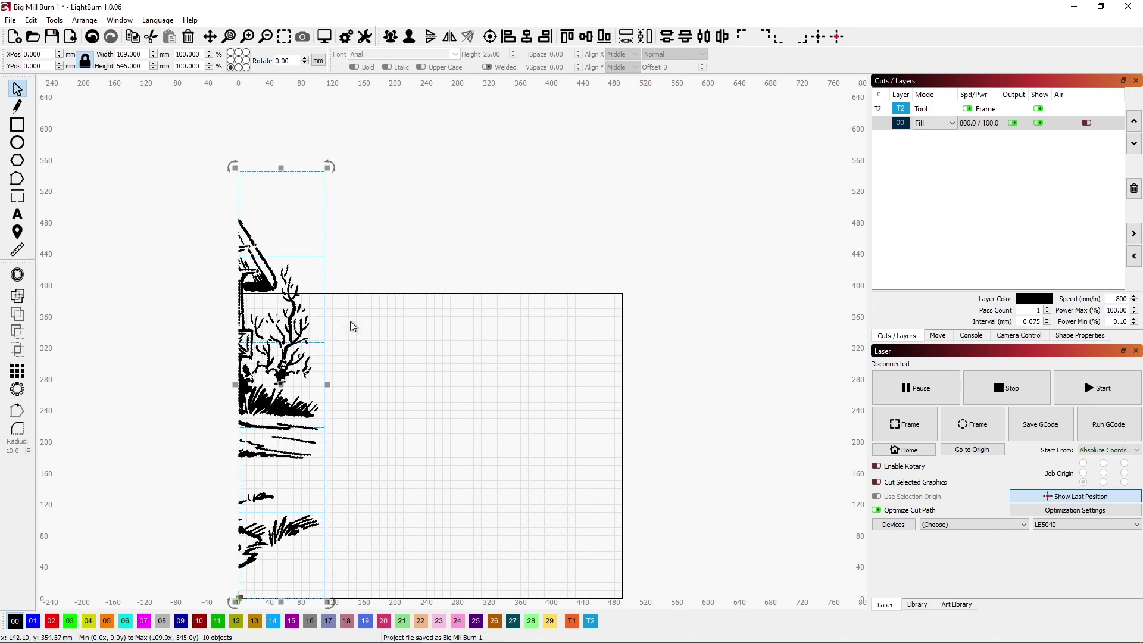
- Move the column's upper four tiles to the page bottom at X 109, forming a second column
{"action": "left_click_drag", "start_coordinate": [351, 320], "coordinate": [219, 219]}
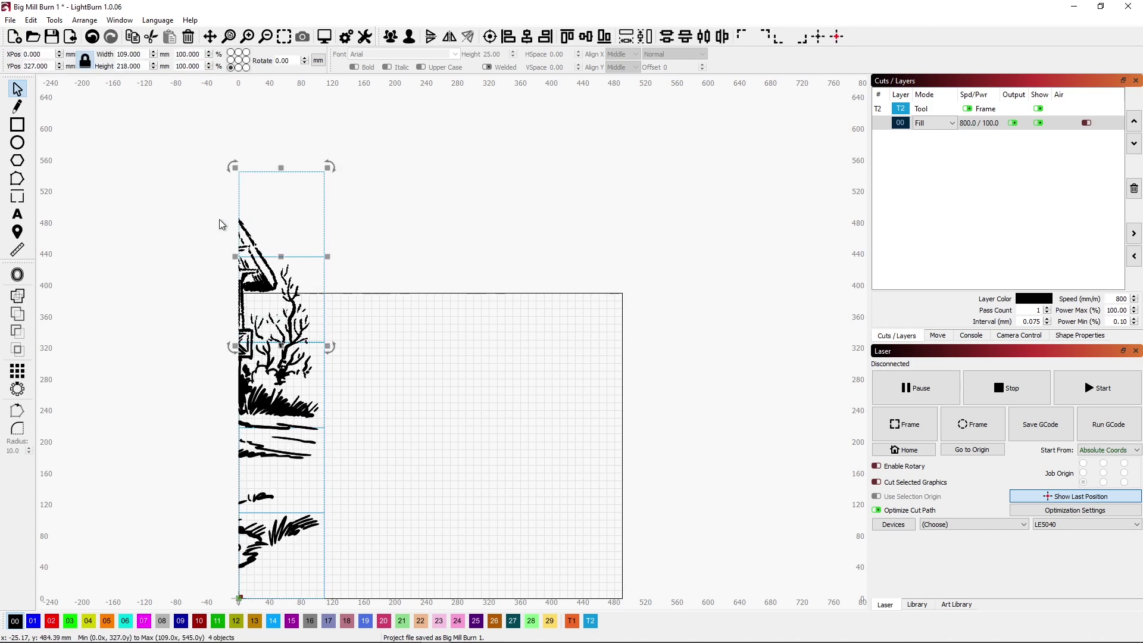
{"action": "left_click", "coordinate": [777, 41]}
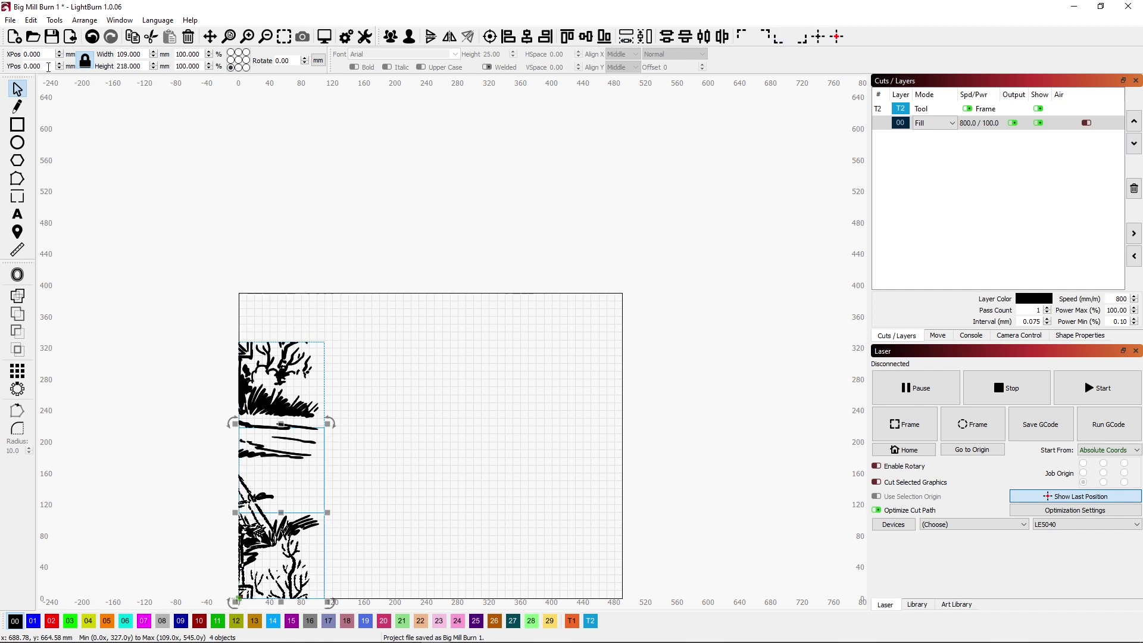
{"action": "left_click_drag", "start_coordinate": [41, 54], "coordinate": [3, 56]}
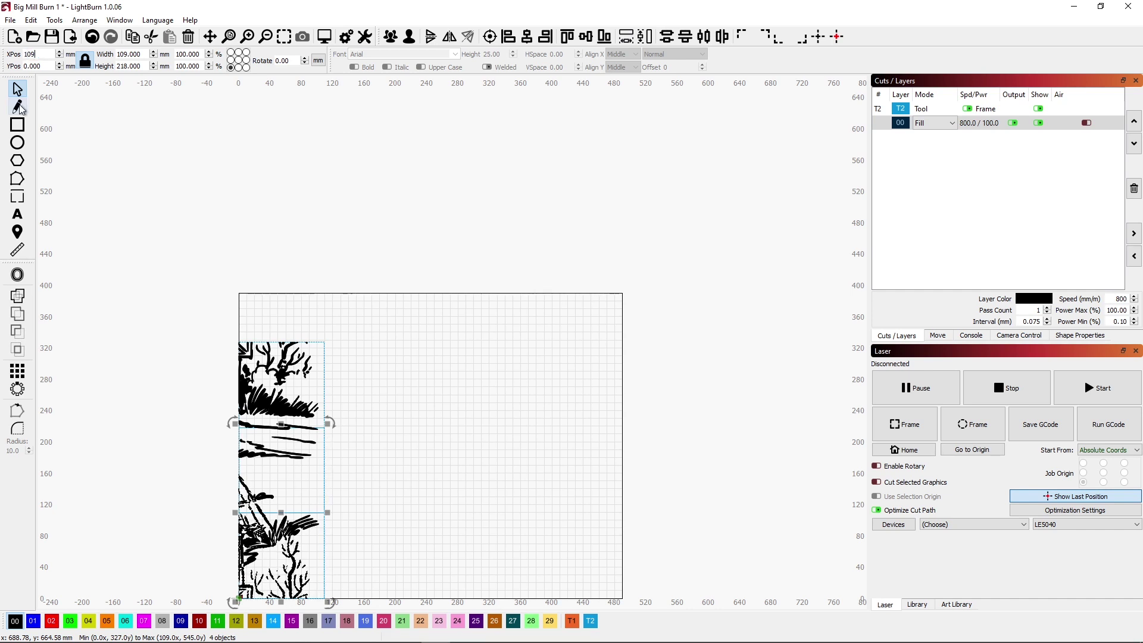
{"action": "type", "text": "109"}
{"action": "key", "text": "Return"}
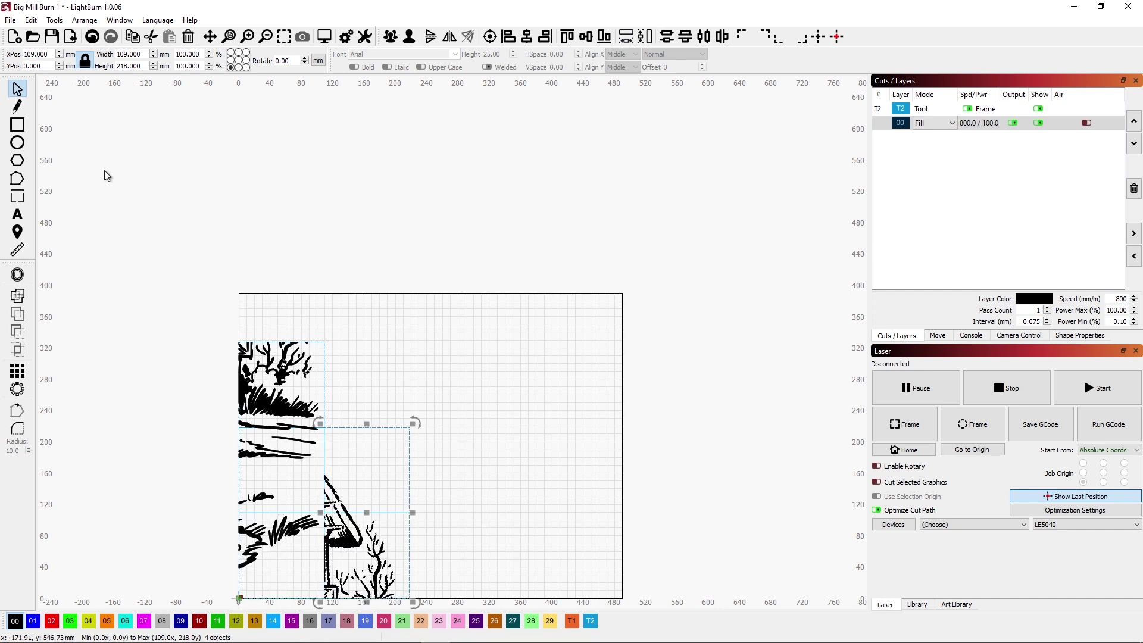
{"action": "left_click", "coordinate": [377, 405]}
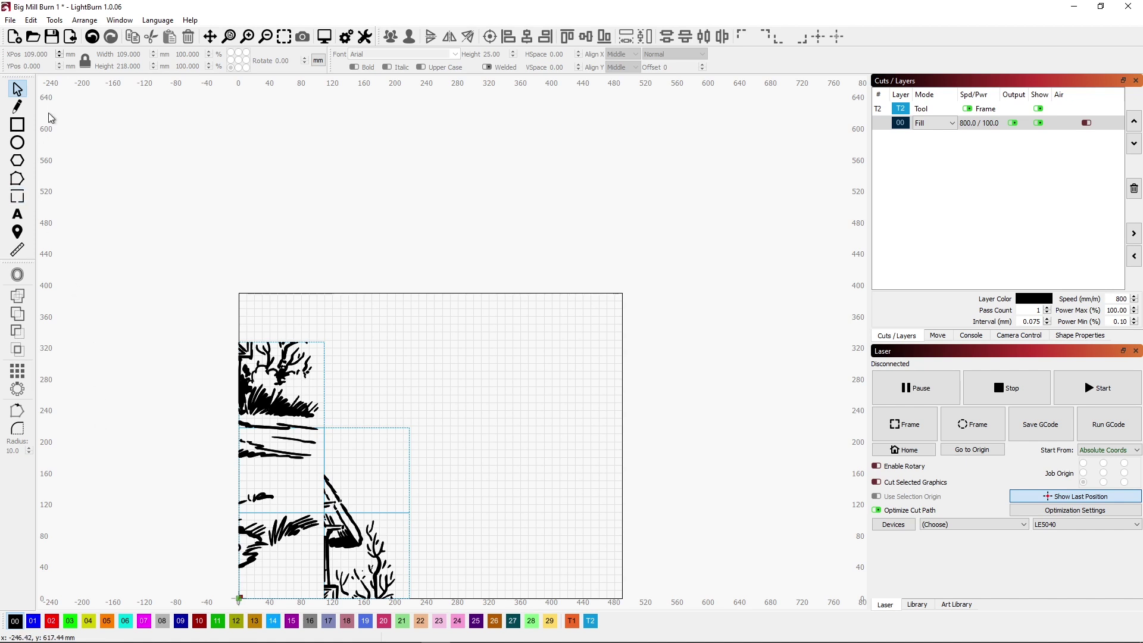
{"action": "left_click", "coordinate": [10, 20]}
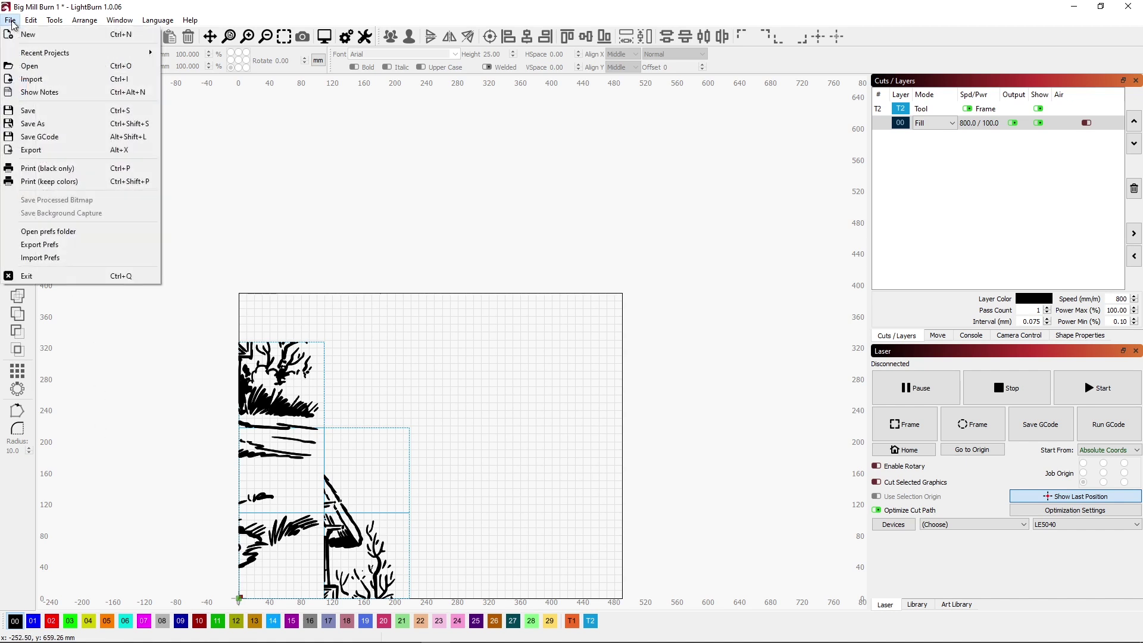
- Save the project as 'Big Mill Burn 3', then reopen Big Mill.lbrn from Recent Projects
{"action": "left_click", "coordinate": [77, 124]}
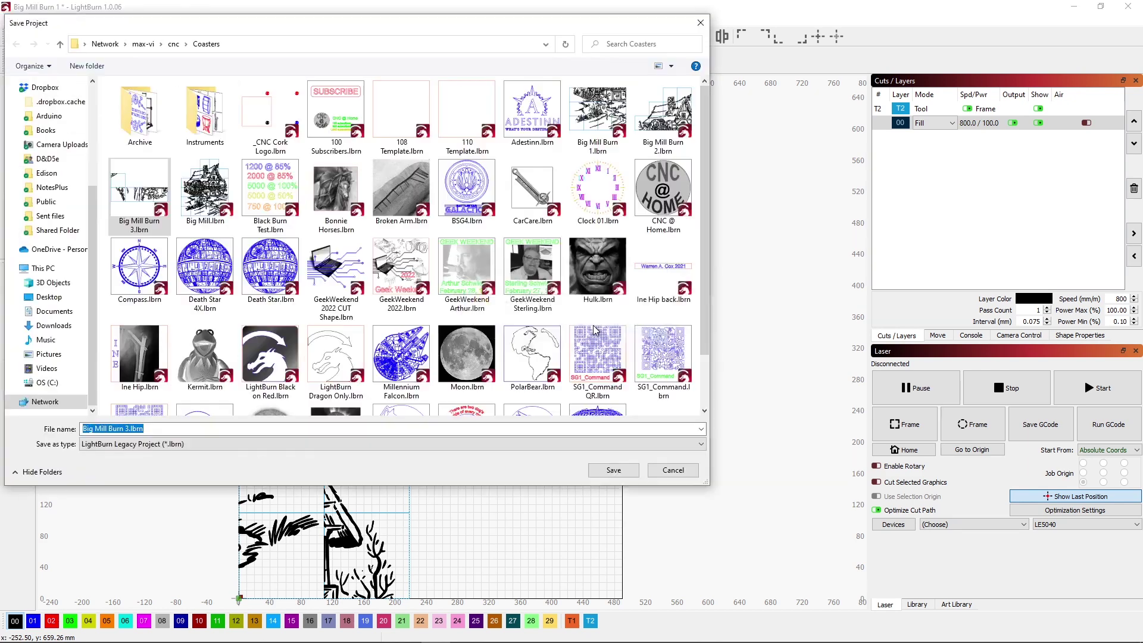
{"action": "key", "text": "Escape"}
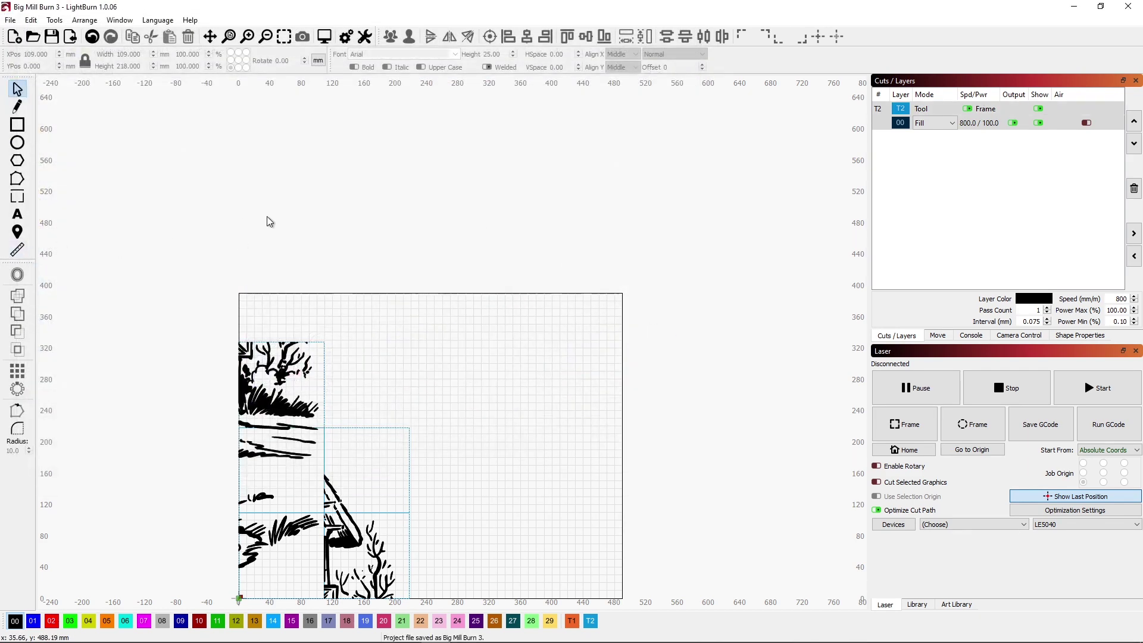
{"action": "left_click", "coordinate": [11, 20]}
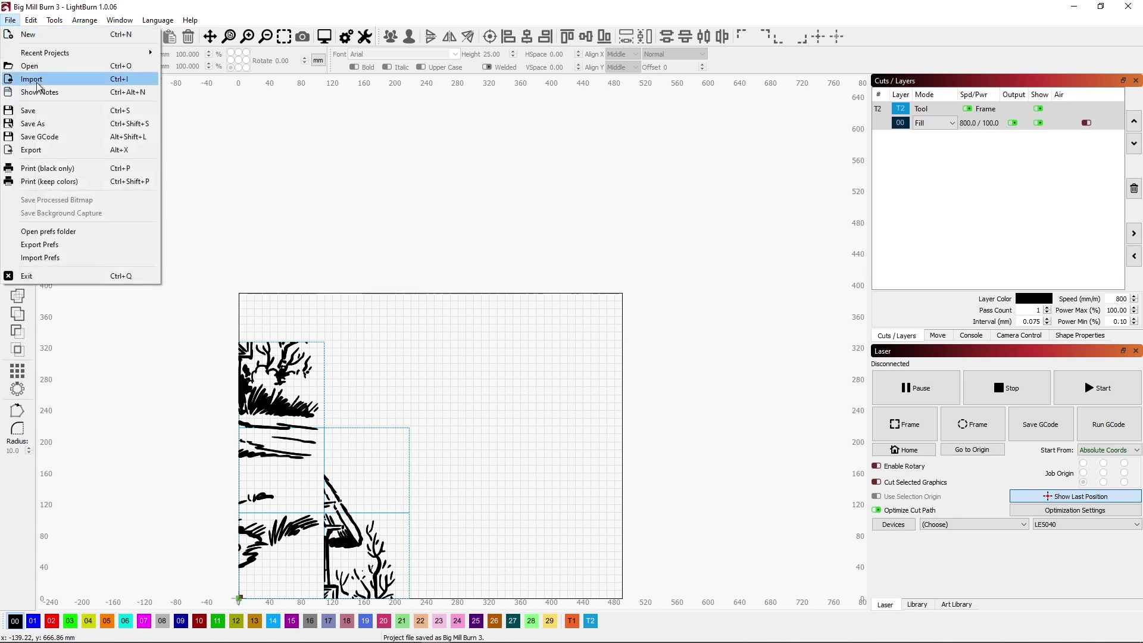
{"action": "mouse_move", "coordinate": [61, 57]}
{"action": "left_click", "coordinate": [210, 81]}
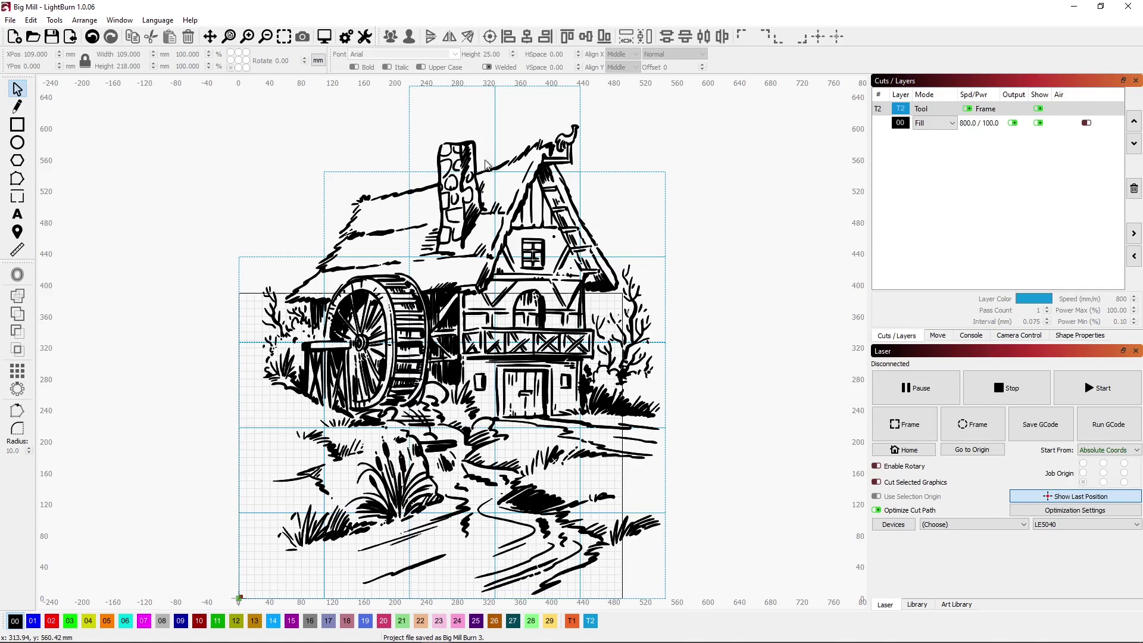
{"action": "left_click", "coordinate": [466, 158]}
{"action": "left_click_drag", "start_coordinate": [466, 158], "coordinate": [372, 126]}
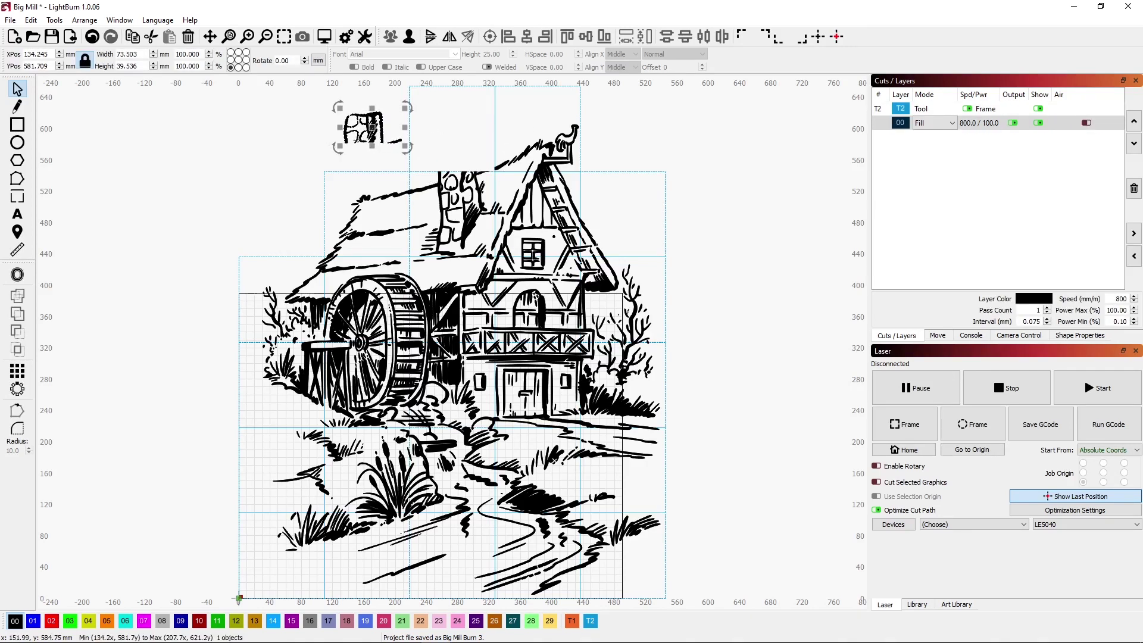
{"action": "key", "text": "ctrl+z"}
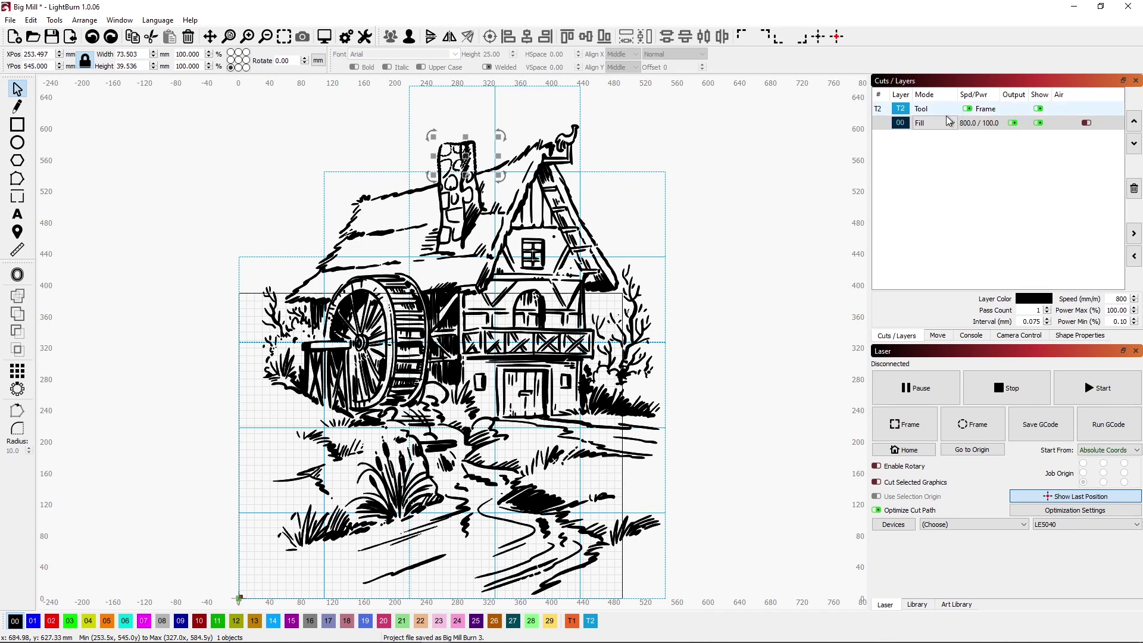
{"action": "left_click", "coordinate": [921, 127]}
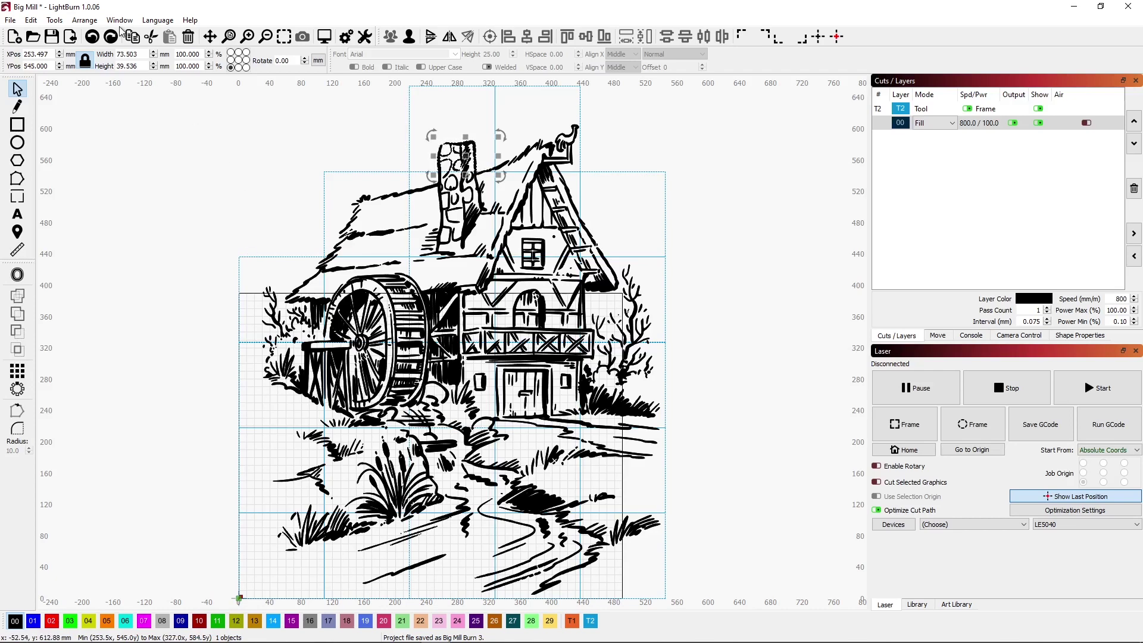
{"action": "left_click", "coordinate": [15, 40]}
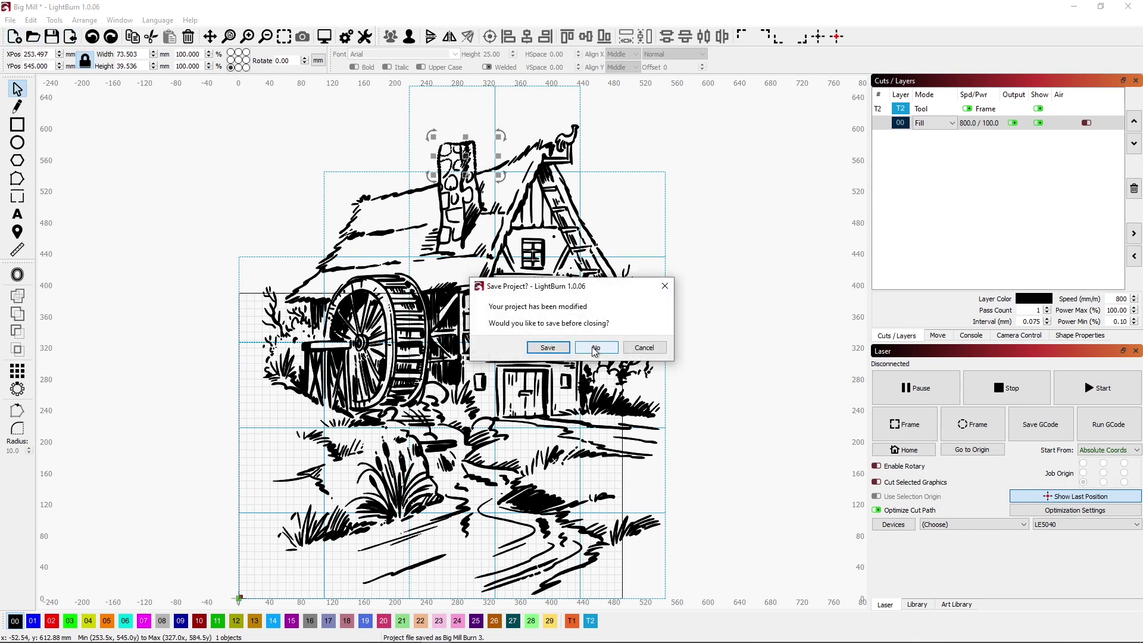
- Start a new project without saving and place the water-mill picture from Art Library > Pictures
{"action": "left_click", "coordinate": [594, 347]}
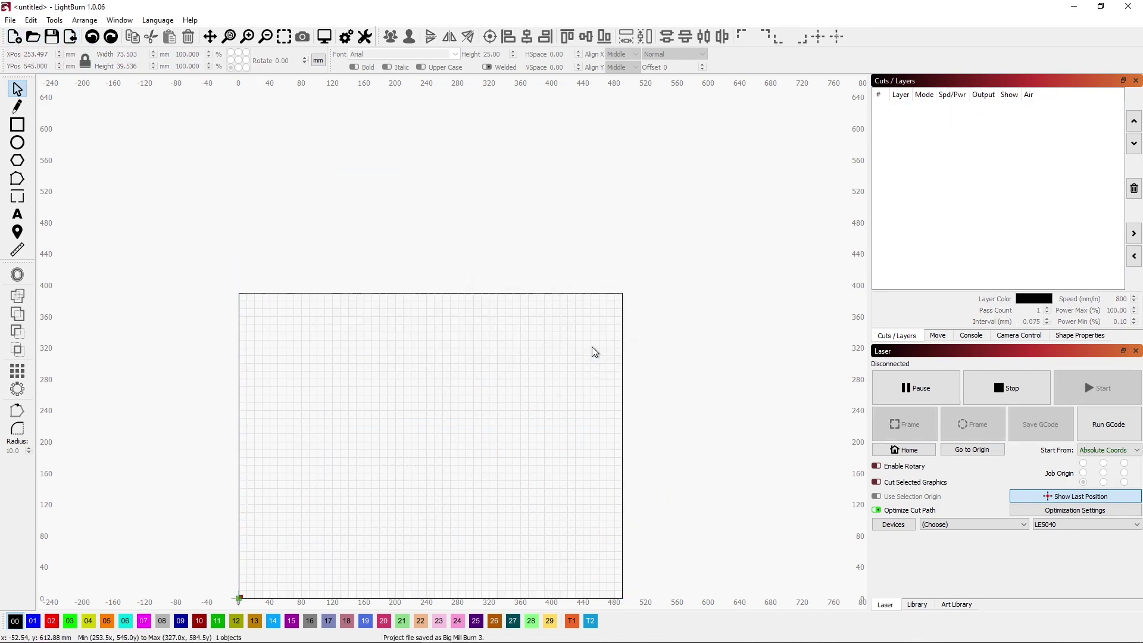
{"action": "left_click", "coordinate": [958, 605]}
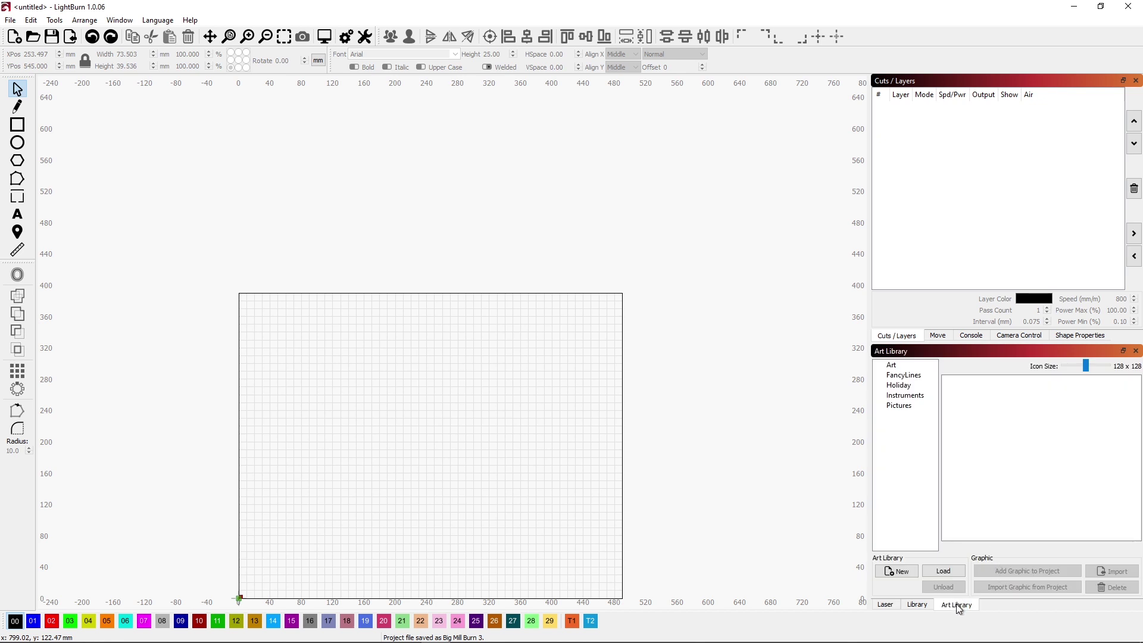
{"action": "left_click", "coordinate": [900, 406]}
{"action": "left_click", "coordinate": [1047, 446]}
{"action": "left_click_drag", "start_coordinate": [1046, 445], "coordinate": [432, 429]}
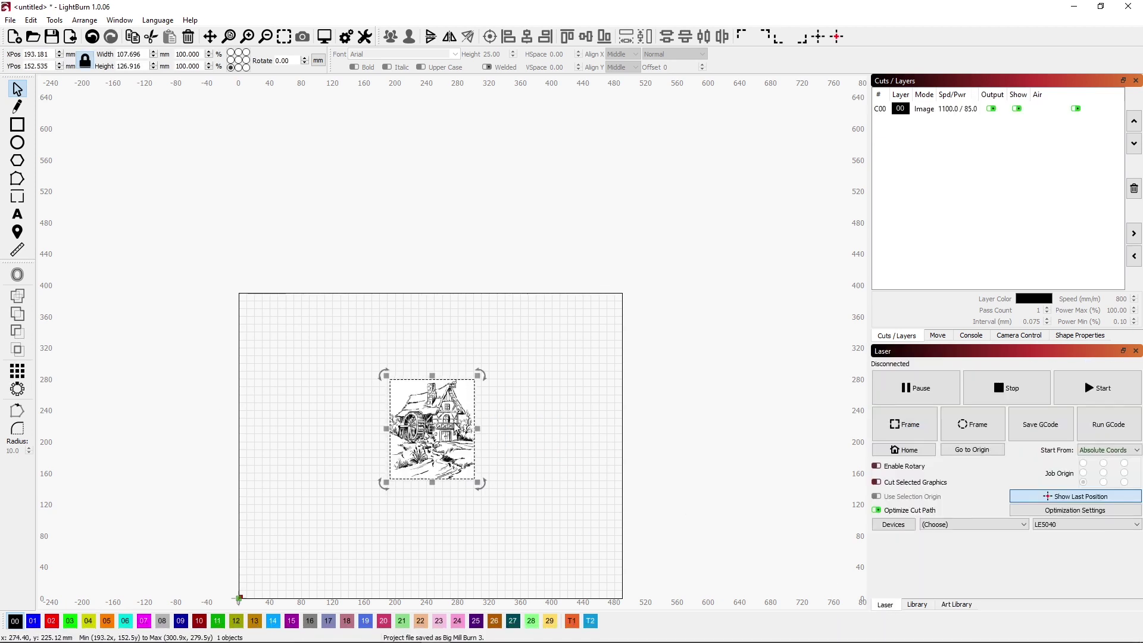
- Trace the mill image into vectors and move the trace beside the original
{"action": "right_click", "coordinate": [467, 219]}
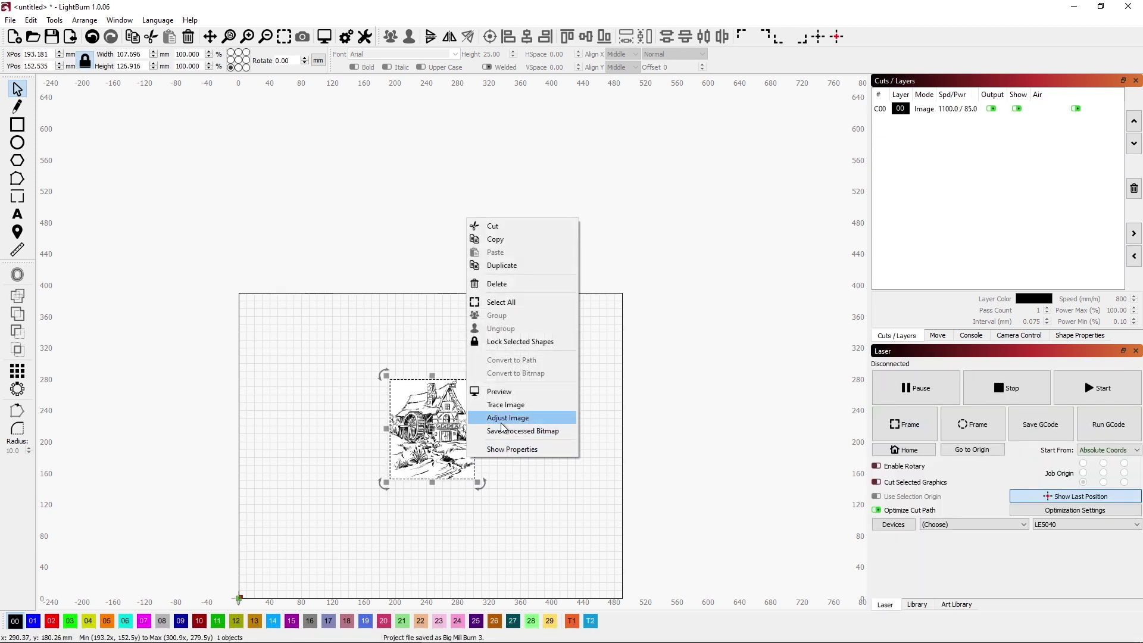
{"action": "left_click", "coordinate": [503, 405]}
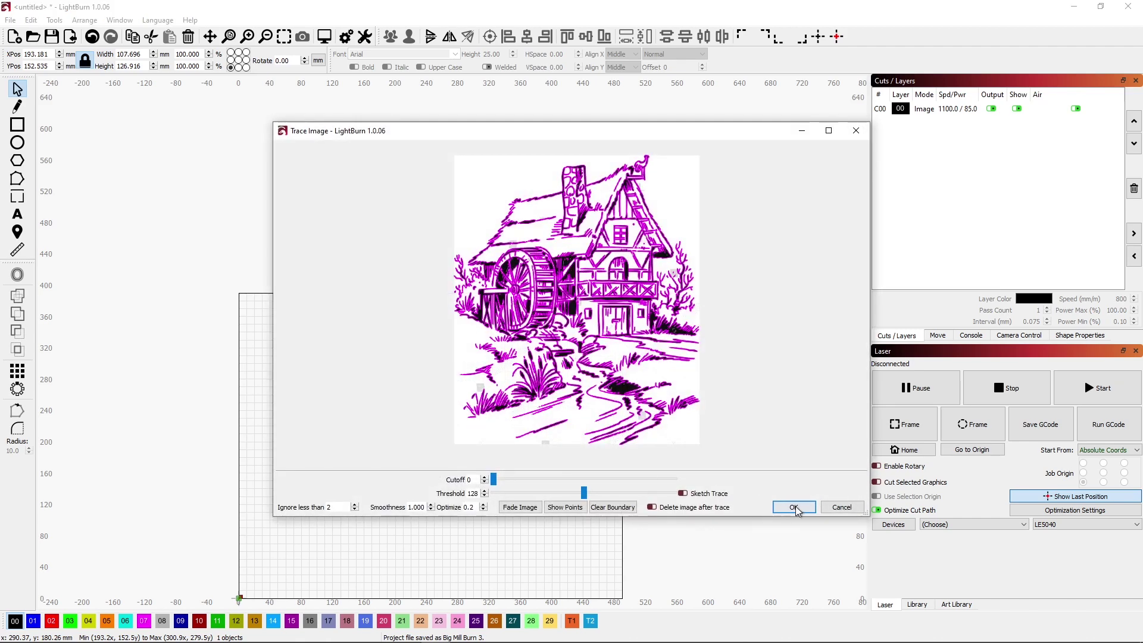
{"action": "left_click", "coordinate": [794, 507]}
{"action": "left_click_drag", "start_coordinate": [464, 459], "coordinate": [527, 452]}
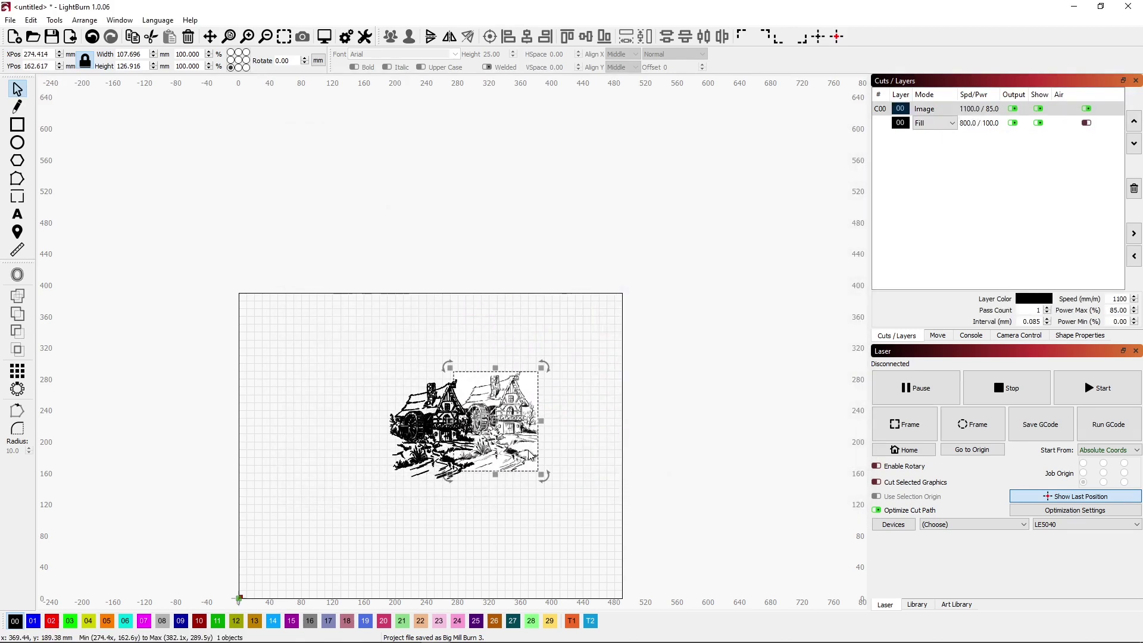
- Delete the original bitmap and enlarge the traced mill to about 280 × 331 mm, lower left
{"action": "key", "text": "Delete"}
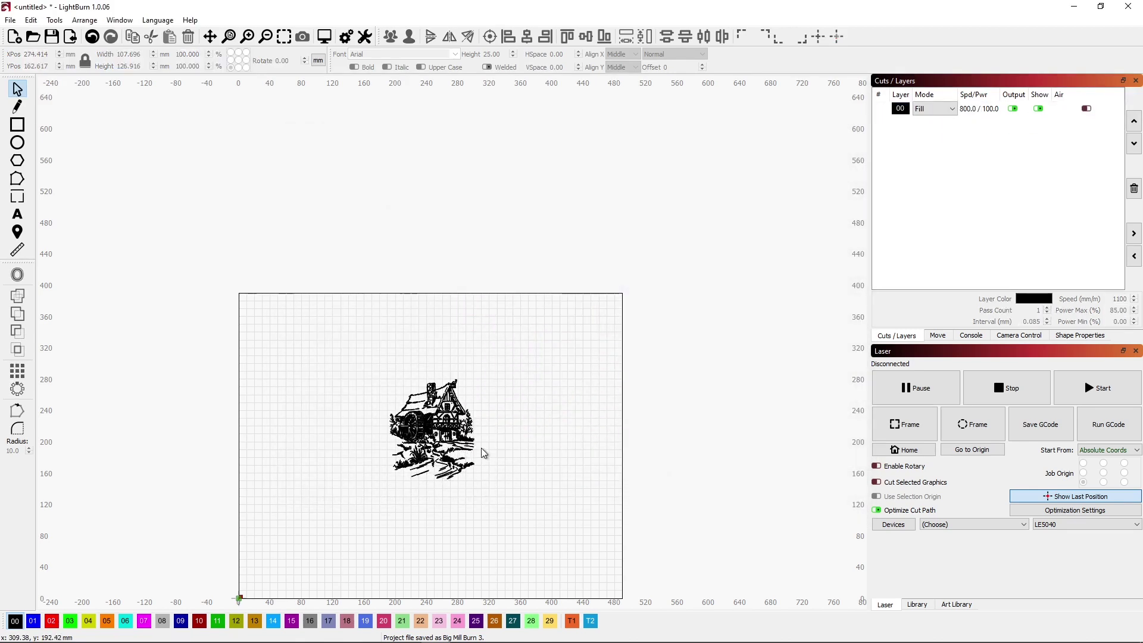
{"action": "left_click", "coordinate": [266, 37]}
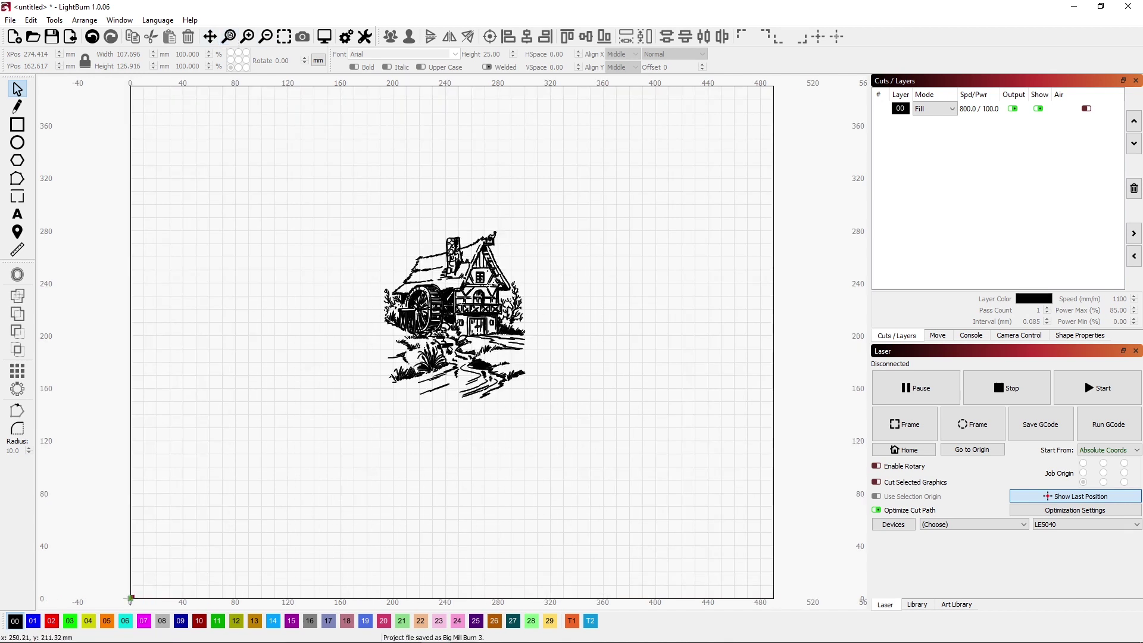
{"action": "left_click", "coordinate": [527, 368]}
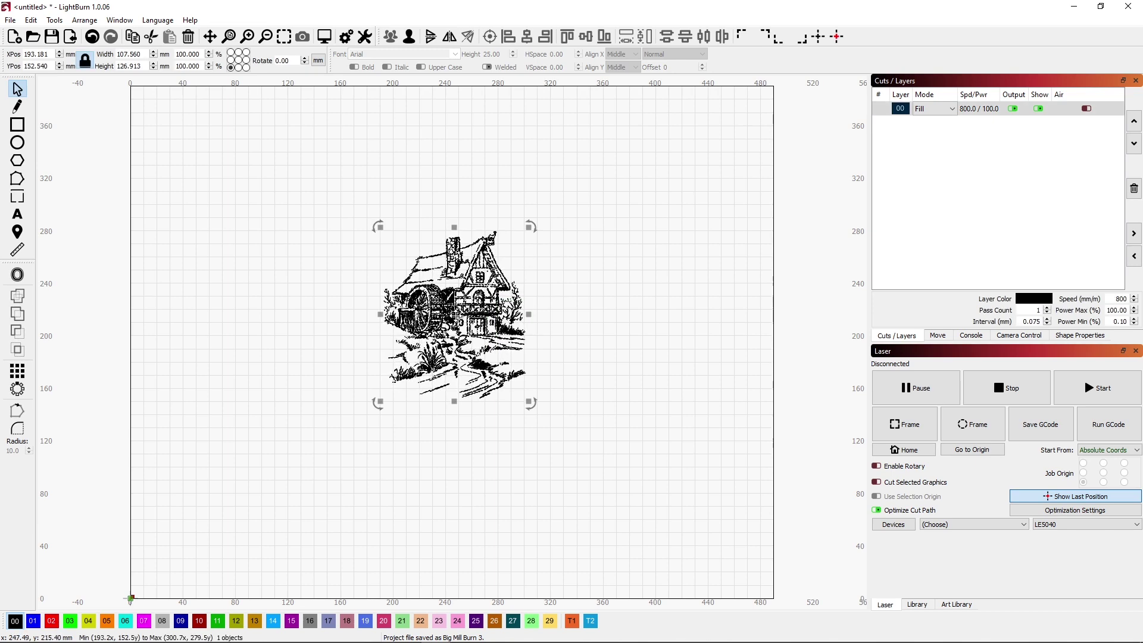
{"action": "left_click_drag", "start_coordinate": [463, 308], "coordinate": [380, 452]}
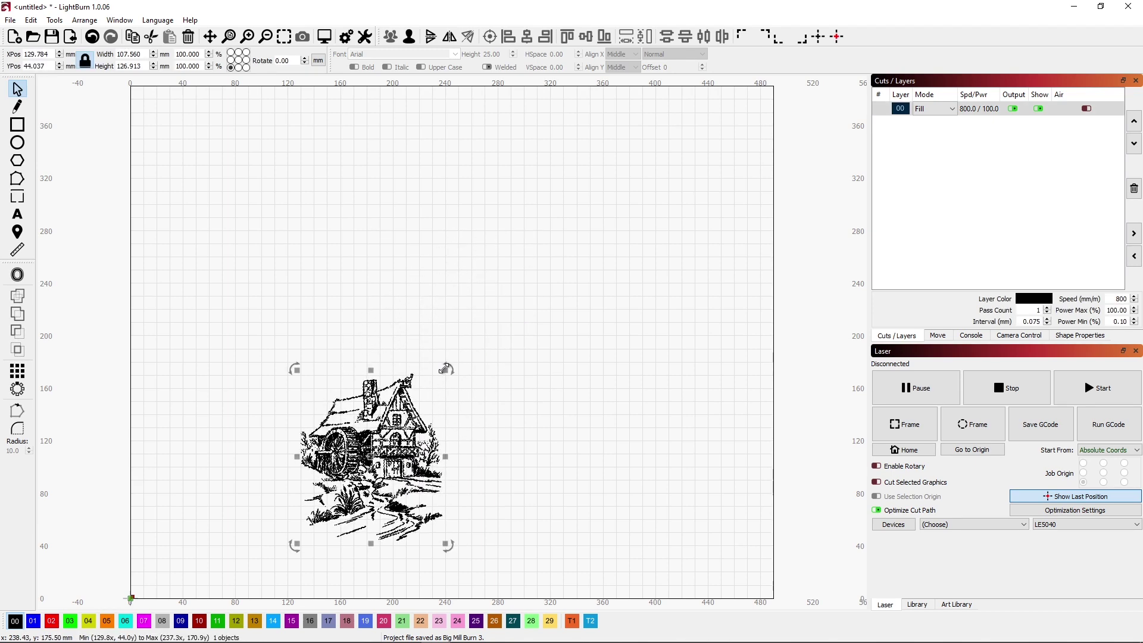
{"action": "left_click_drag", "start_coordinate": [446, 370], "coordinate": [672, 103]}
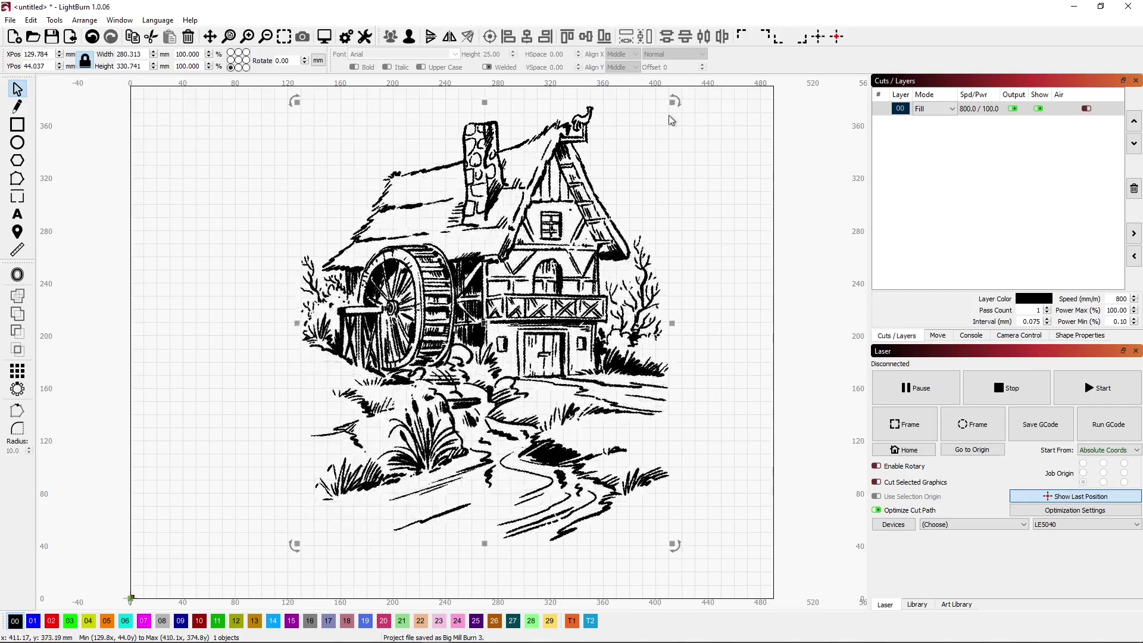
{"action": "left_click", "coordinate": [263, 181]}
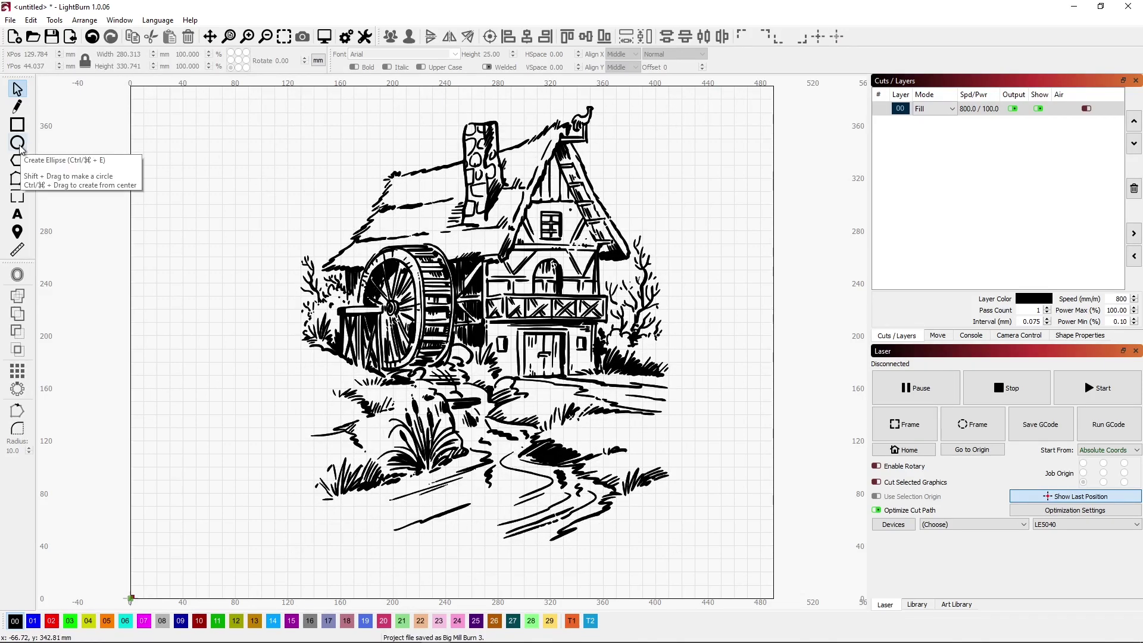
- Draw a 217.634 × 335.972 mm ellipse over the mill on layer 02, set to Line mode
{"action": "left_click", "coordinate": [52, 621]}
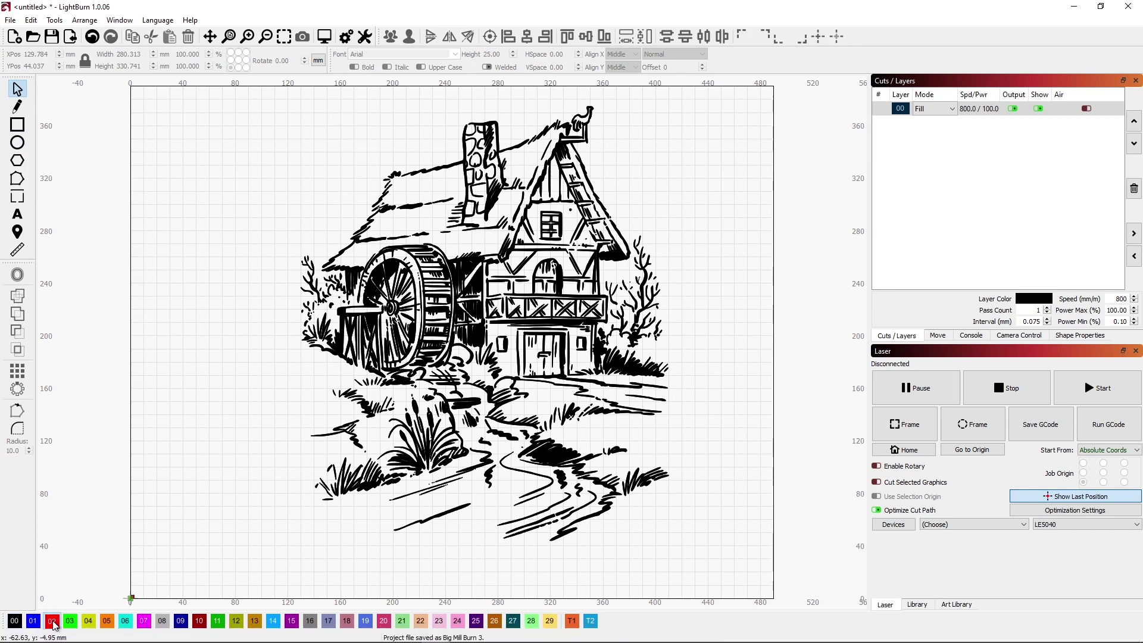
{"action": "left_click", "coordinate": [17, 144]}
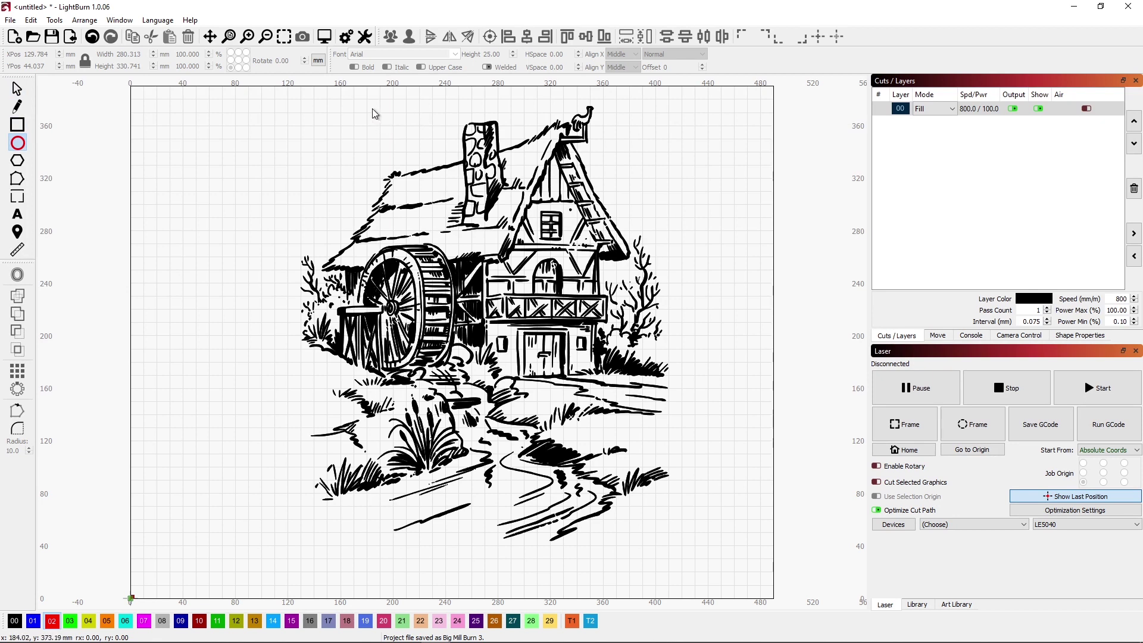
{"action": "left_click_drag", "start_coordinate": [370, 111], "coordinate": [656, 553]}
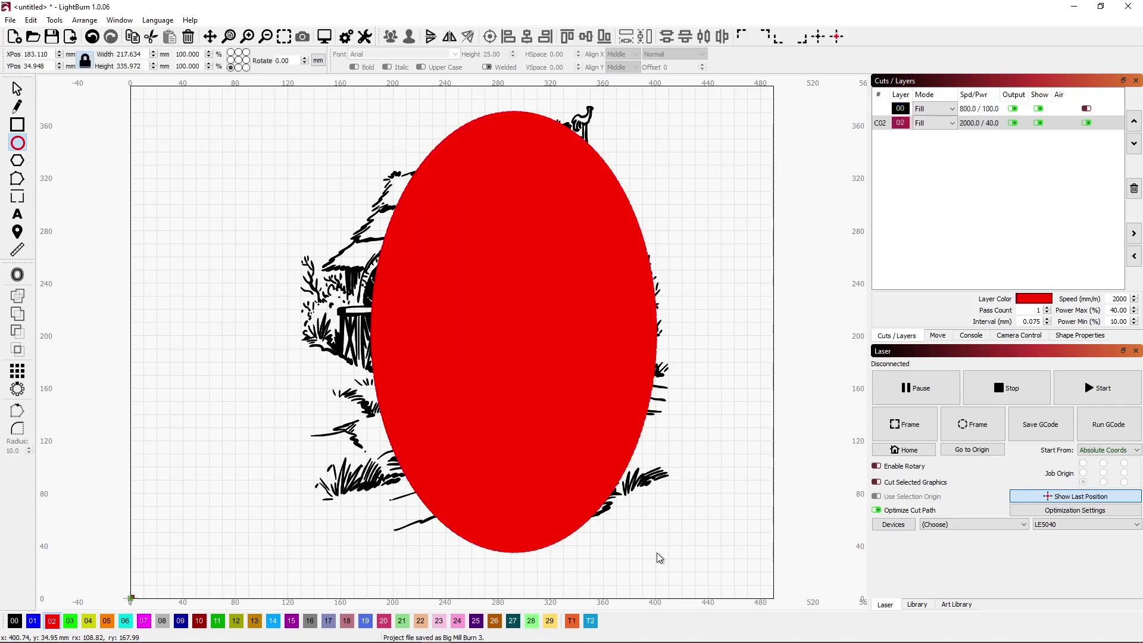
{"action": "left_click", "coordinate": [953, 123]}
{"action": "left_click", "coordinate": [923, 135]}
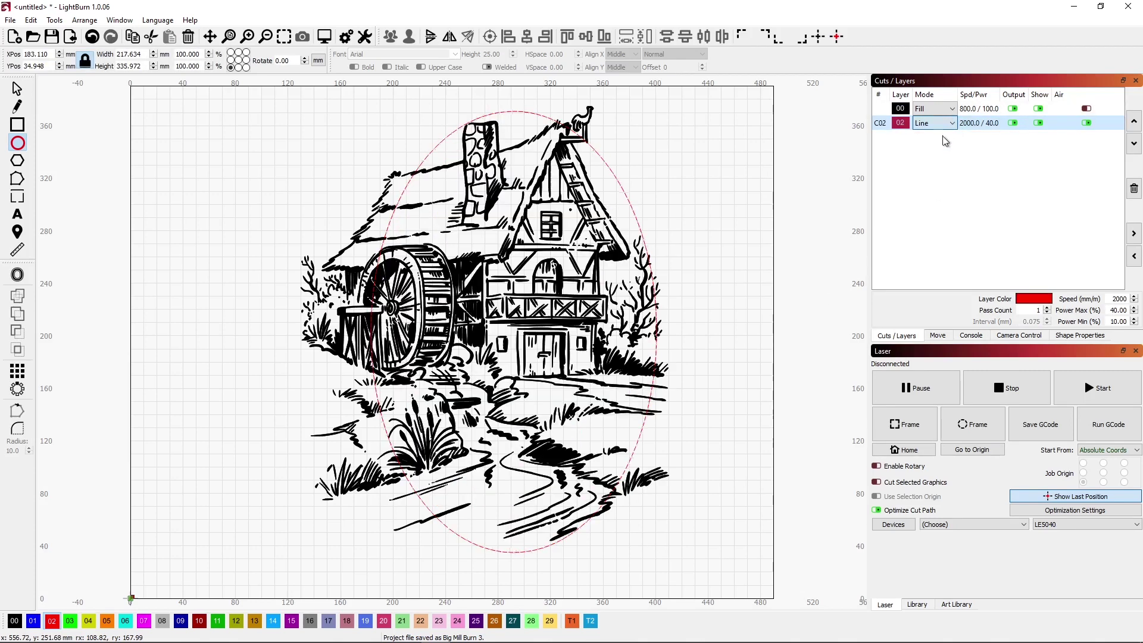
{"action": "left_click", "coordinate": [16, 88]}
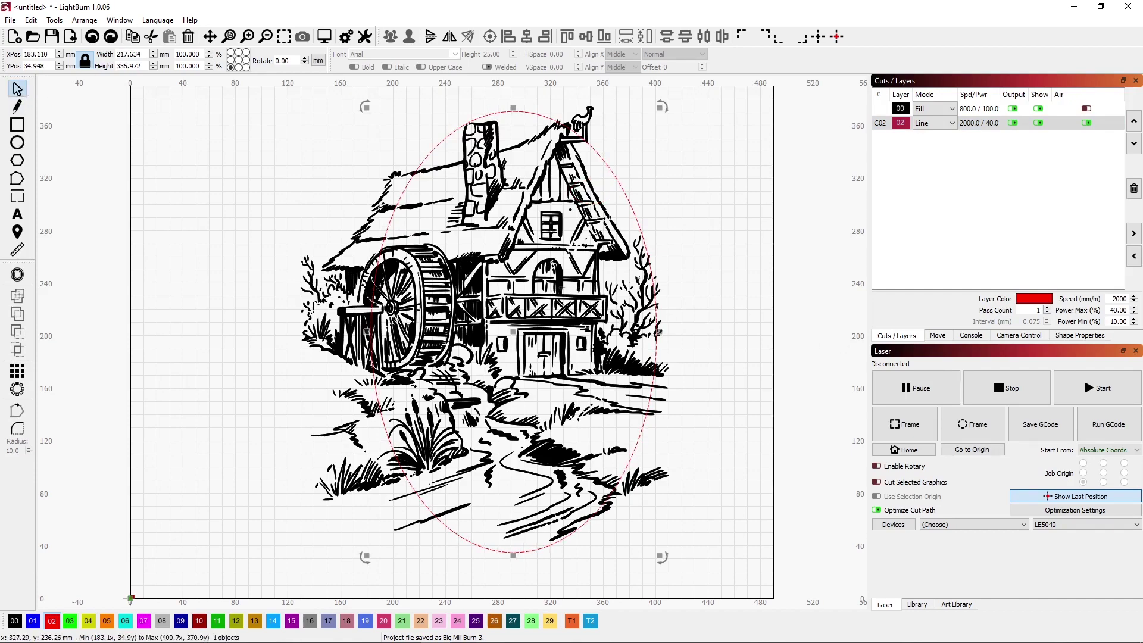
- Cut the mill with the ellipse using Cut Shapes, leaving a 280.312 × 323.037 mm drawing
{"action": "left_click", "coordinate": [575, 290]}
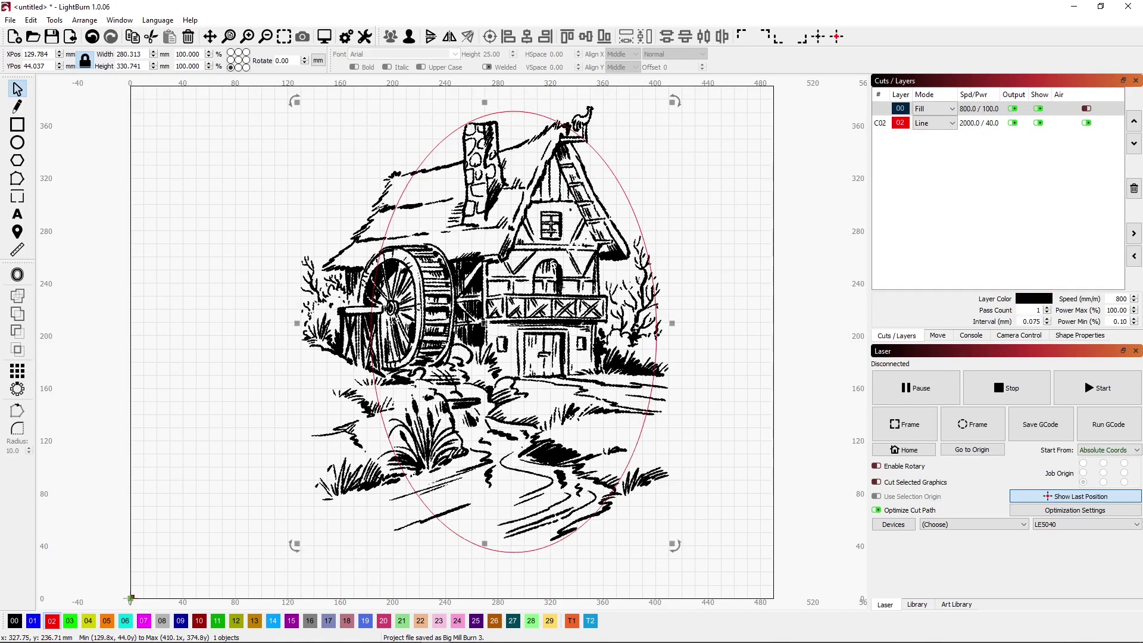
{"action": "left_click", "coordinate": [619, 183], "text": "shift"}
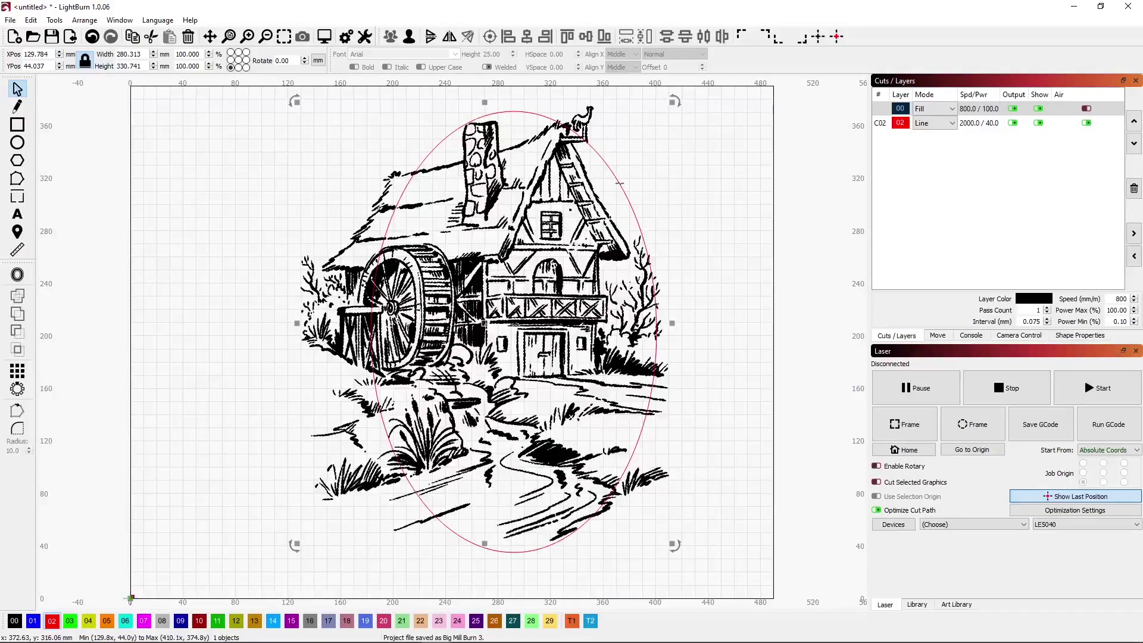
{"action": "left_click", "coordinate": [54, 19]}
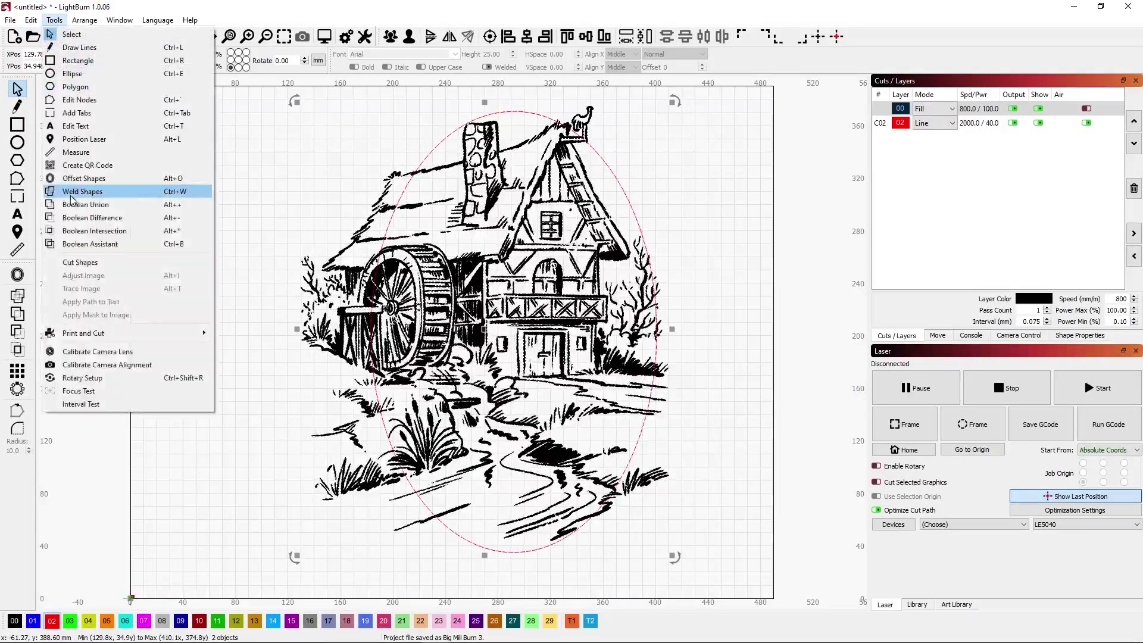
{"action": "left_click", "coordinate": [94, 263]}
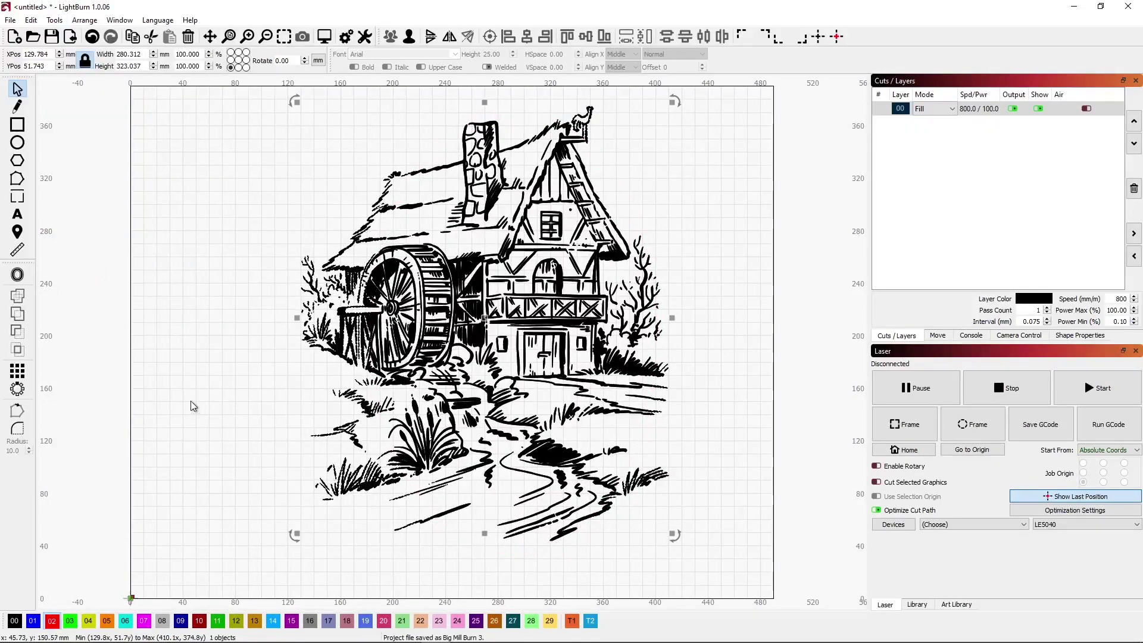